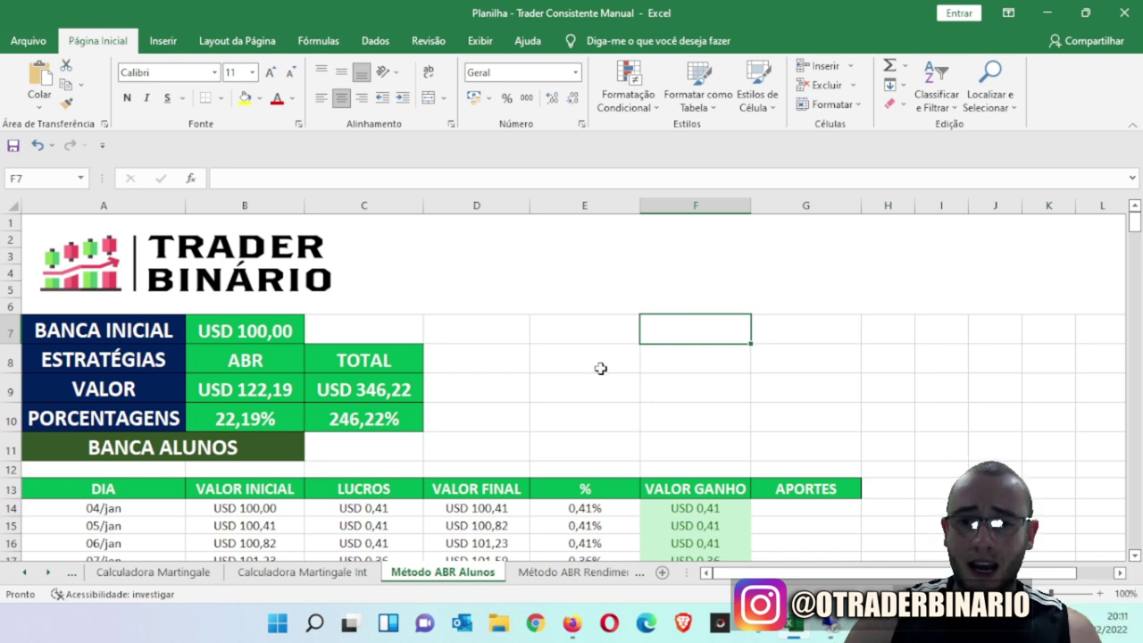
- Switch to the remote desktop's trading platform page and view the R_75 trade log in the M5 timeframe
left_click(833, 626)
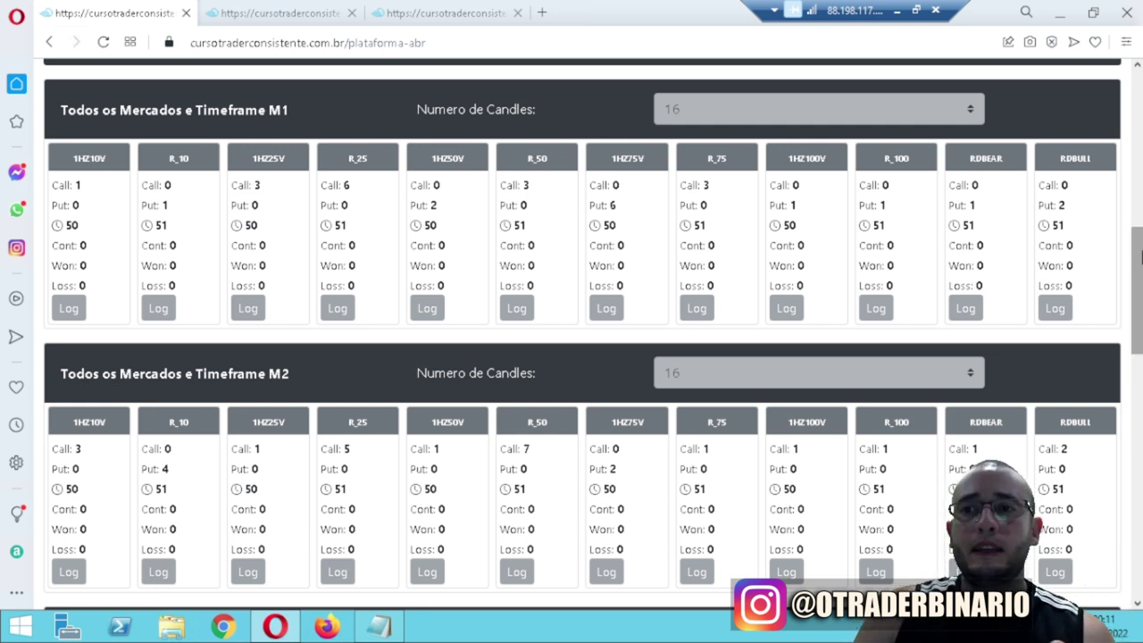
scroll(1140, 256, "down", 3)
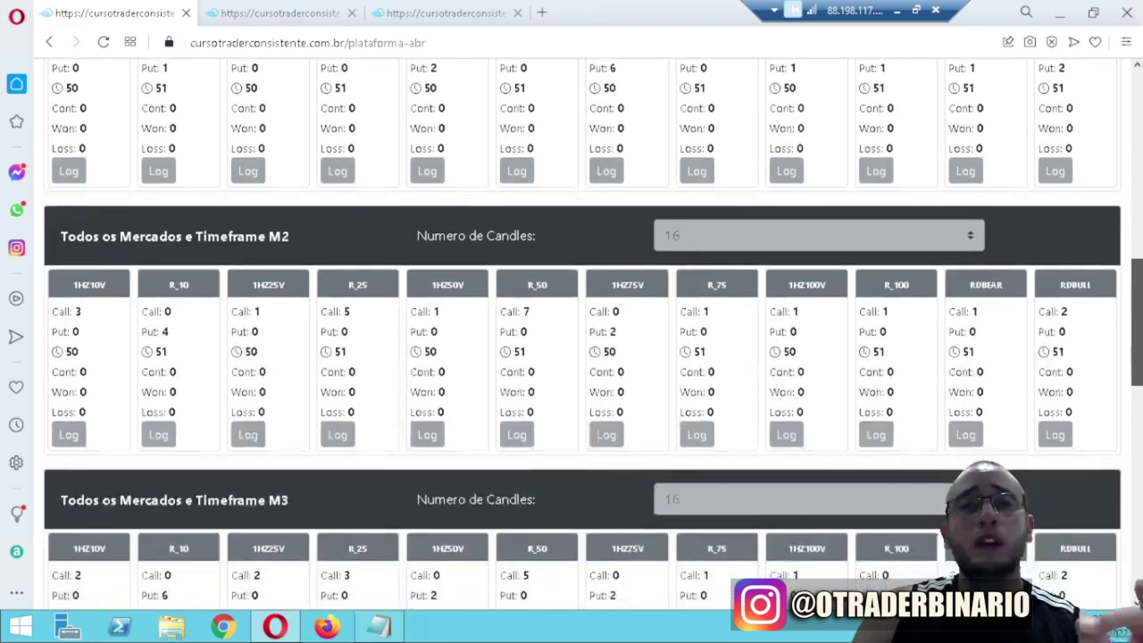
scroll(1141, 268, "down", 5)
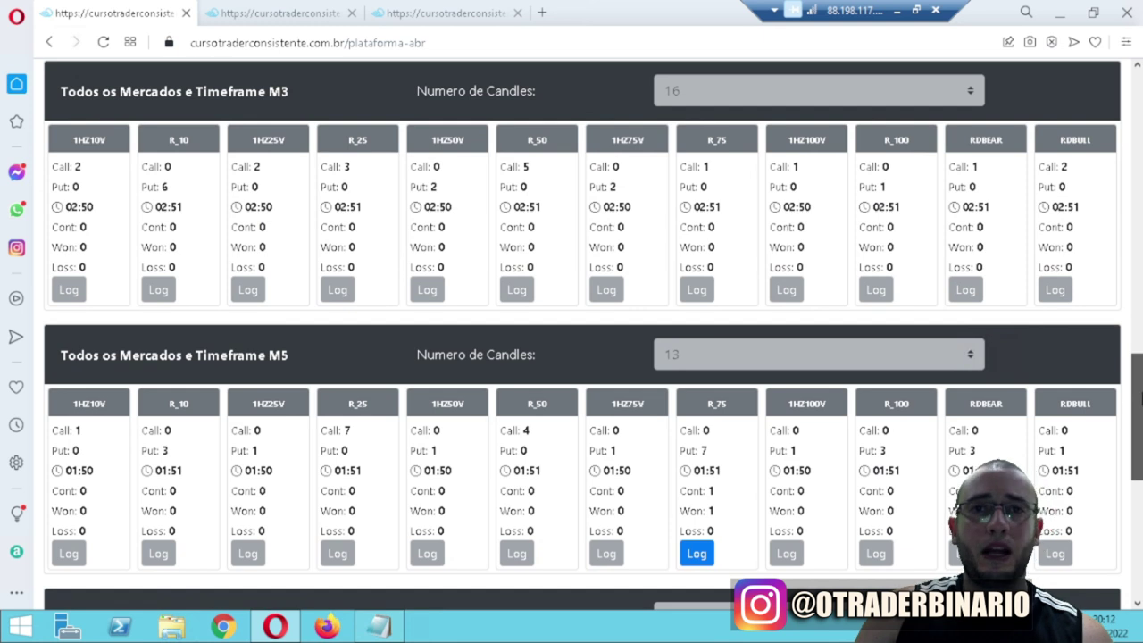
scroll(593, 334, "down", 1)
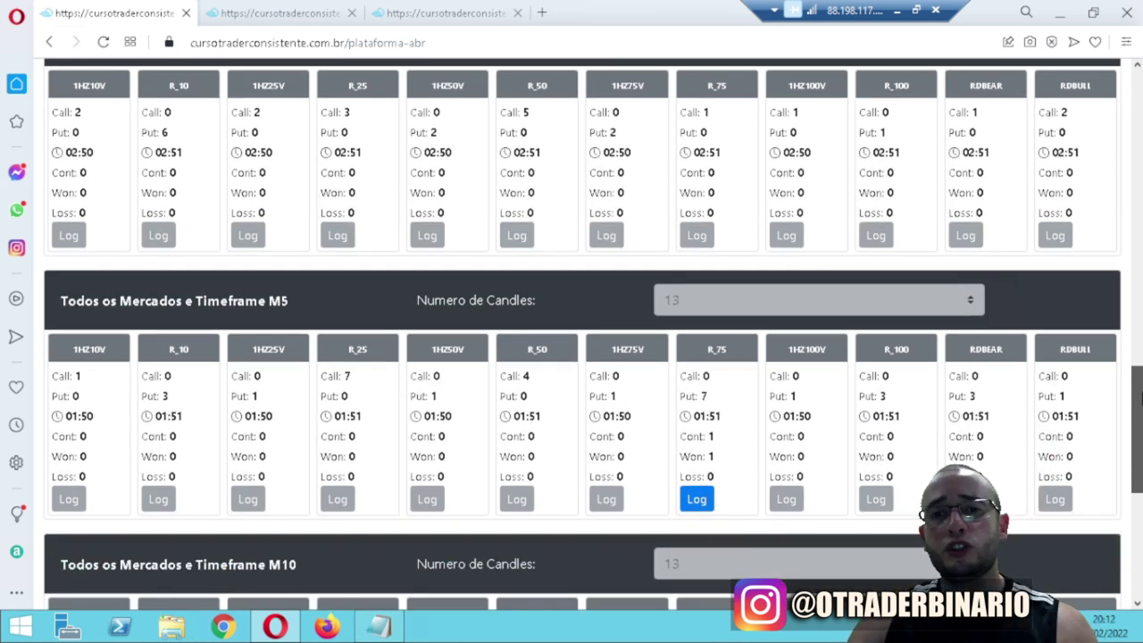
scroll(1136, 415, "down", 2)
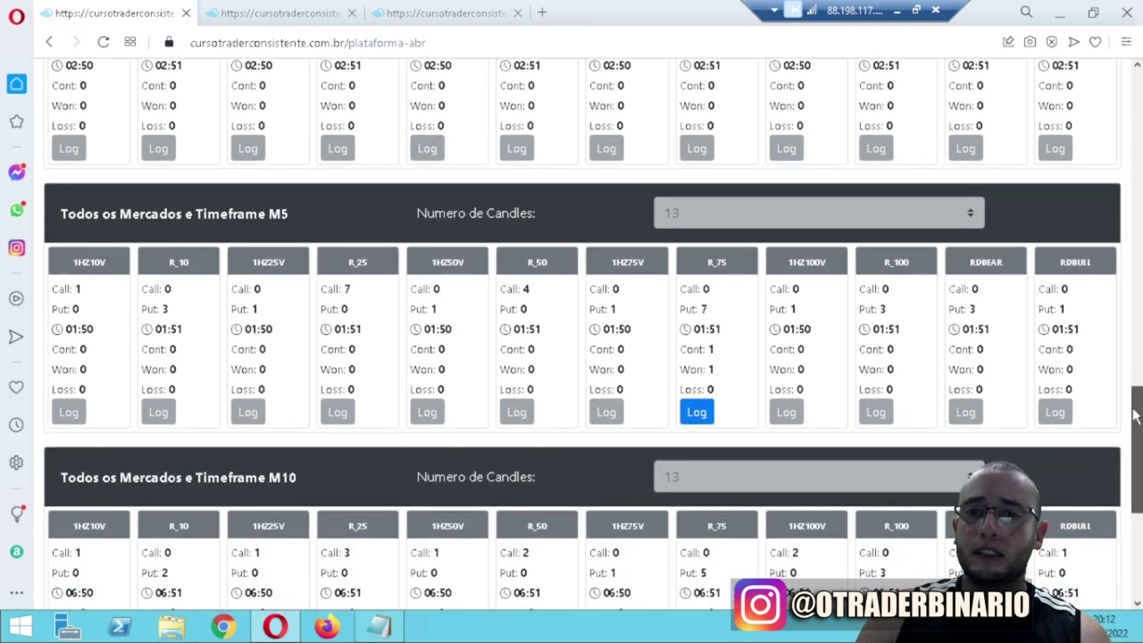
left_click(708, 416)
left_click(848, 437)
- Review the stakes and results in the R_100 trade log of the M10 timeframe, then close it
scroll(786, 401, "down", 5)
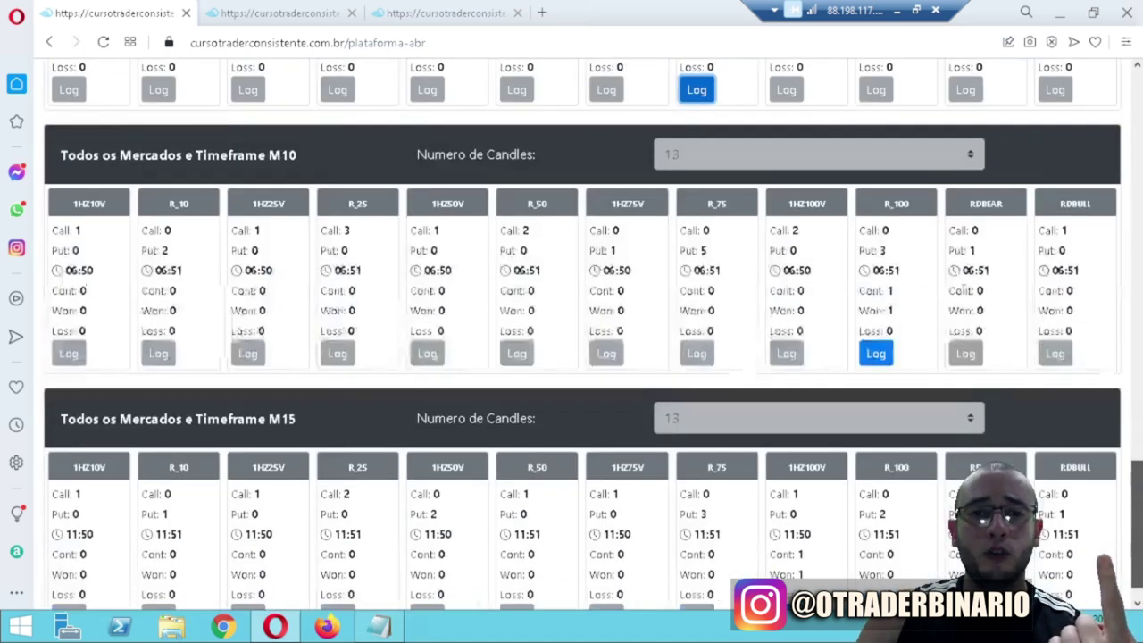
left_click(877, 327)
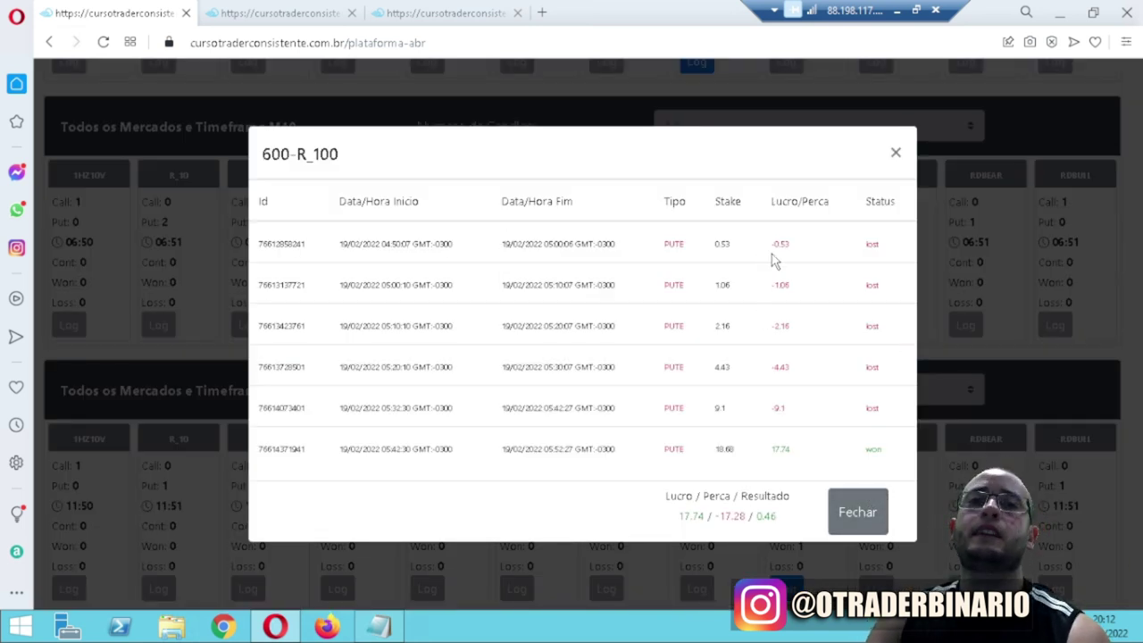
left_click(895, 153)
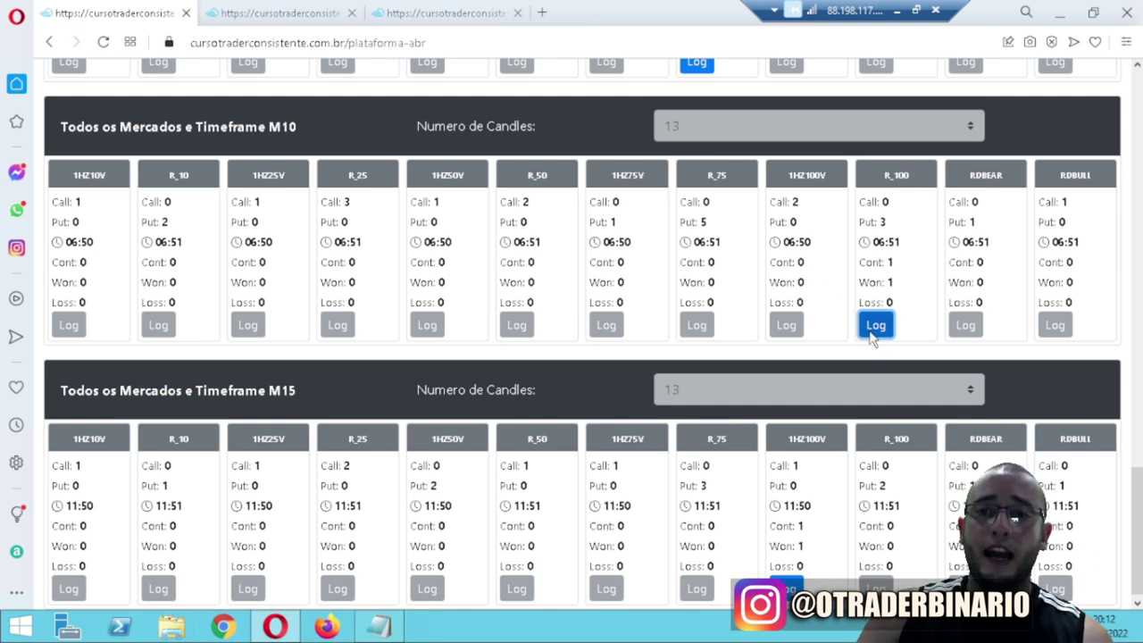
left_click(875, 325)
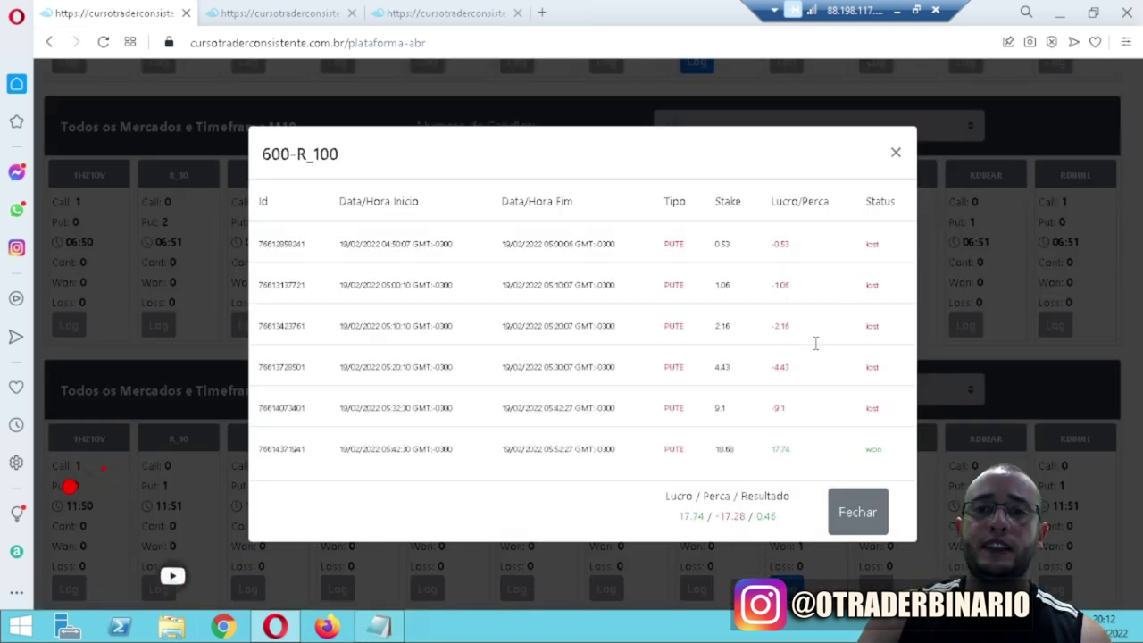
left_click(858, 512)
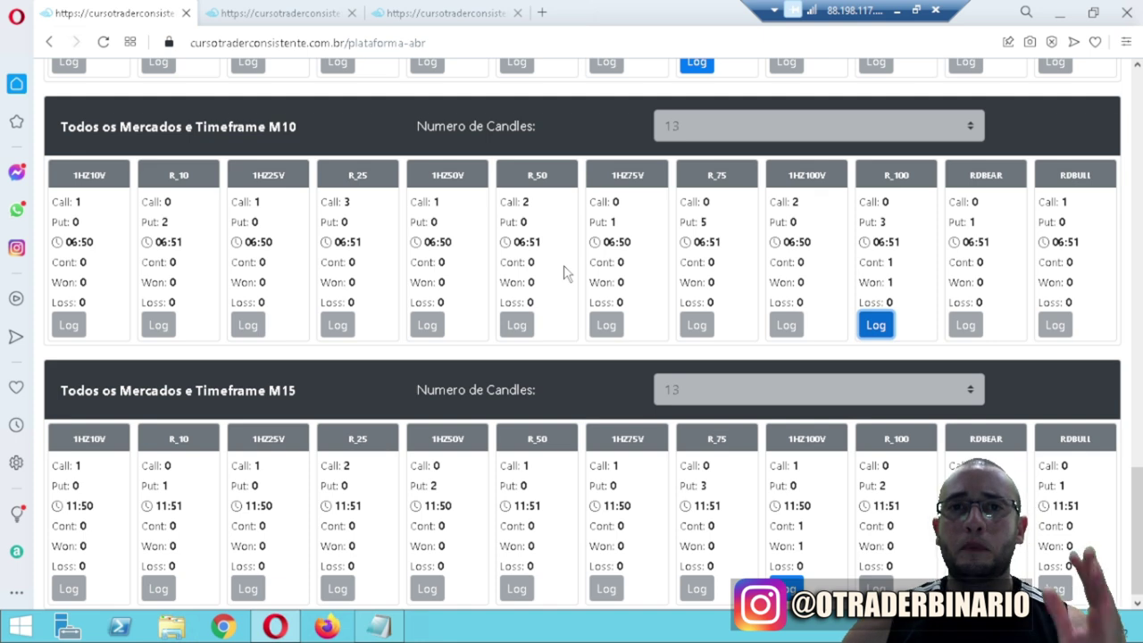
- View the 1HZ100V trade log in the M15 timeframe and close it
scroll(604, 218, "up", 2)
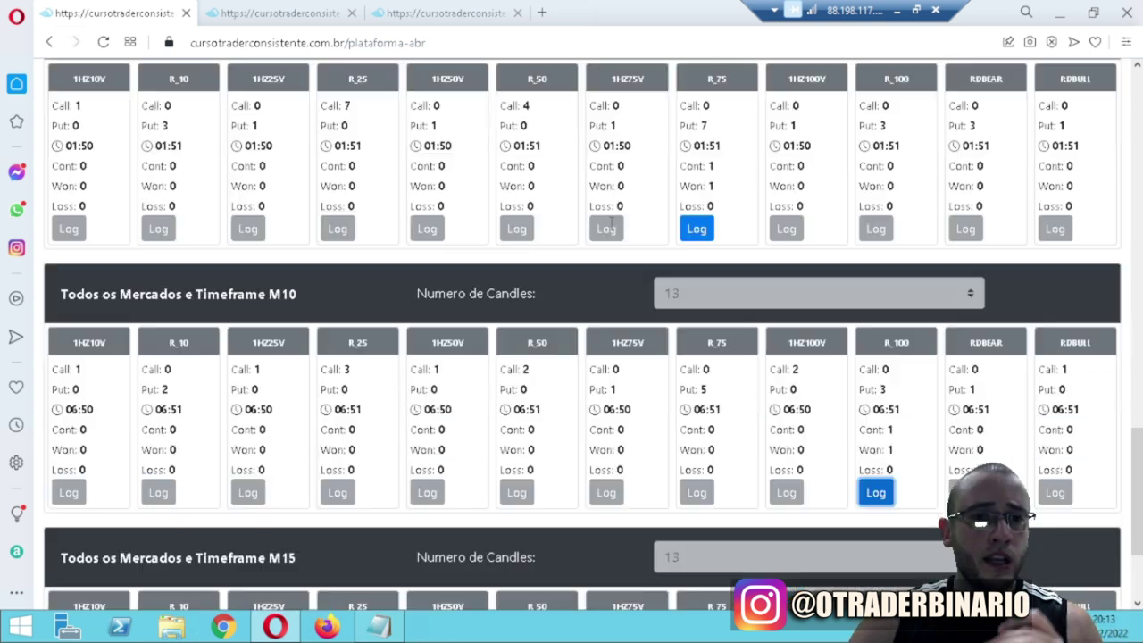
scroll(611, 226, "down", 1)
scroll(888, 413, "down", 1)
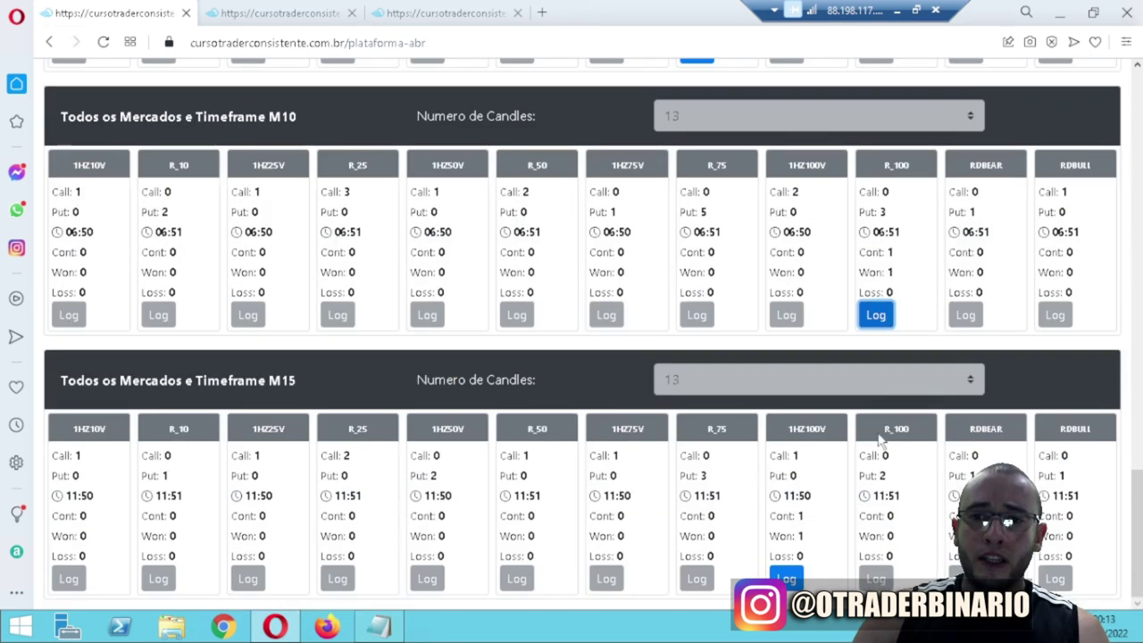
left_click(791, 579)
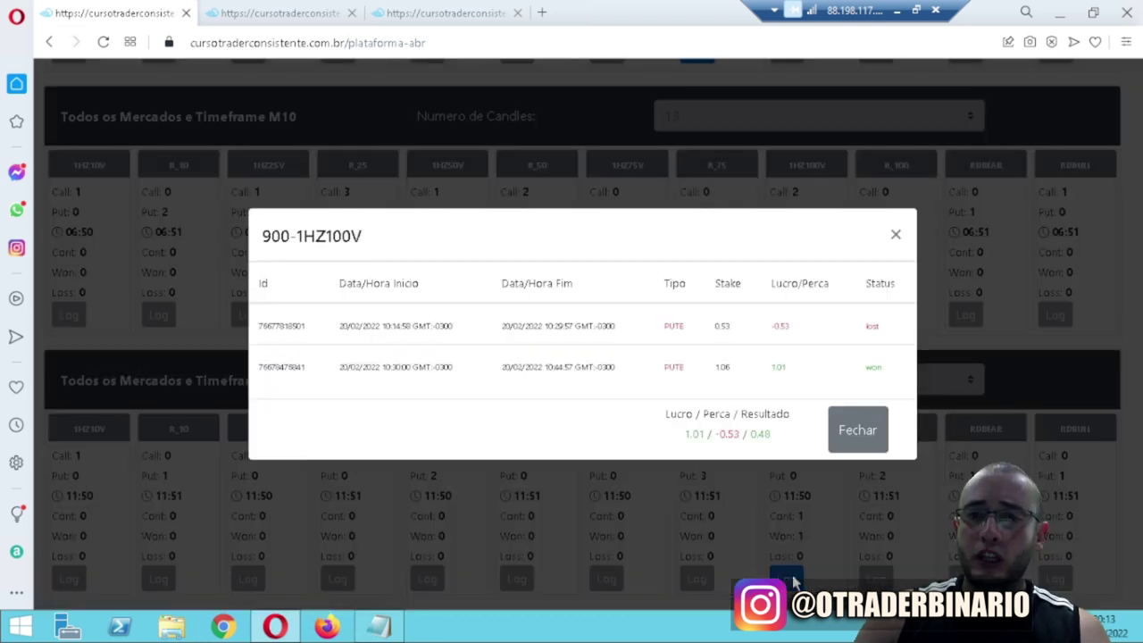
left_click(862, 431)
- Return to the Excel workbook and examine the February entries on the Método ABR Alunos sheet
left_click(896, 10)
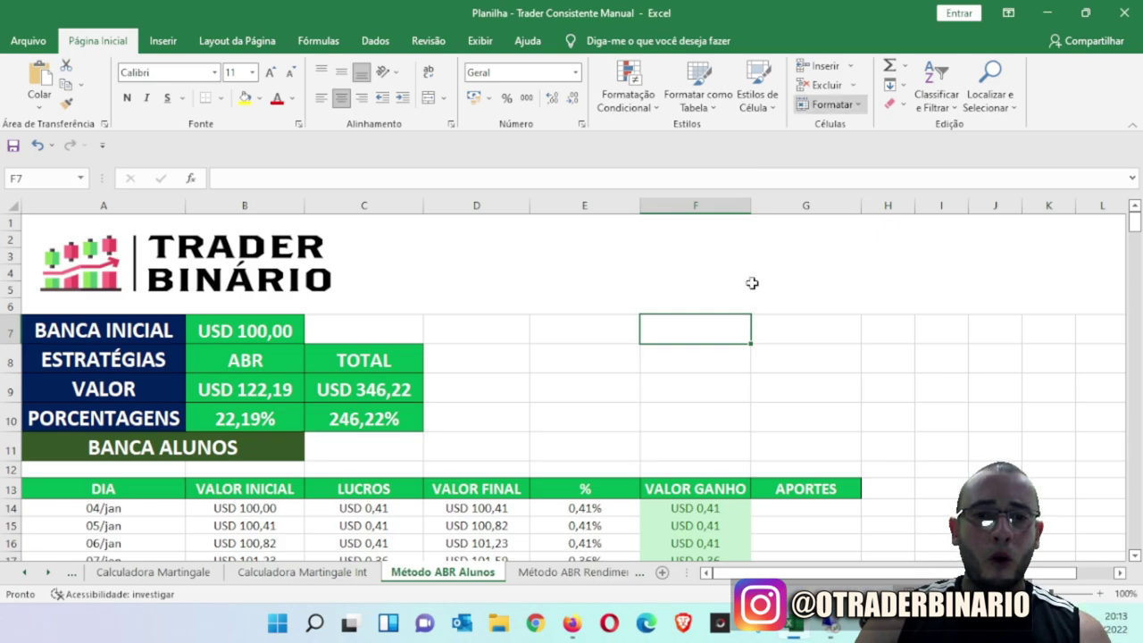
scroll(502, 439, "down", 5)
left_click_drag(1134, 226, 1137, 275)
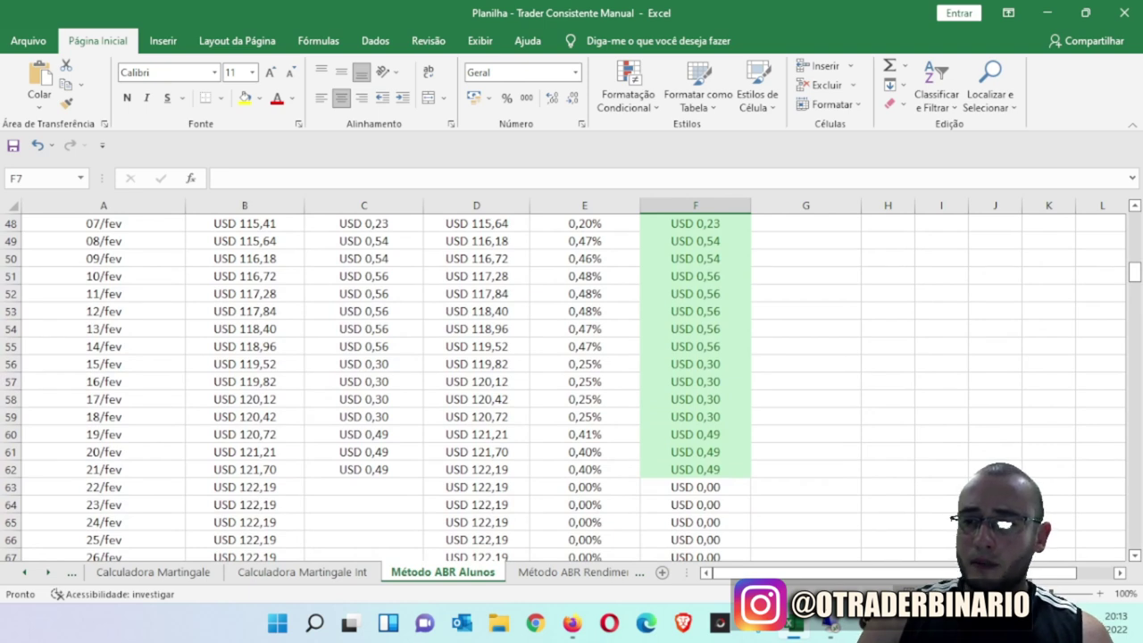
key("super+n")
key("Escape")
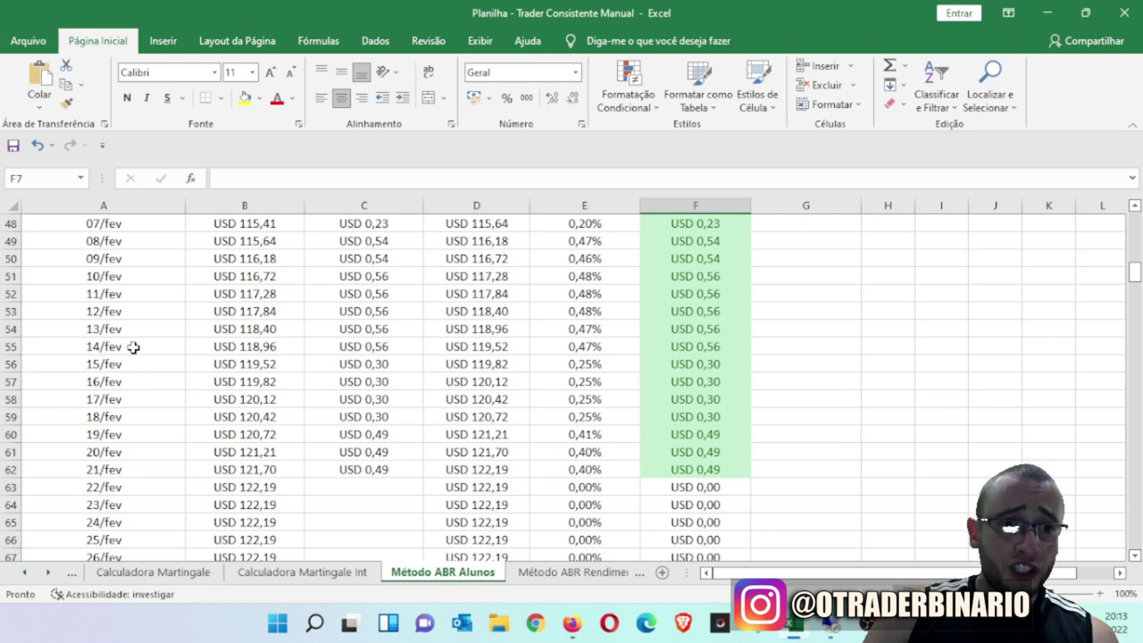
scroll(340, 441, "down", 9)
scroll(292, 451, "down", 8)
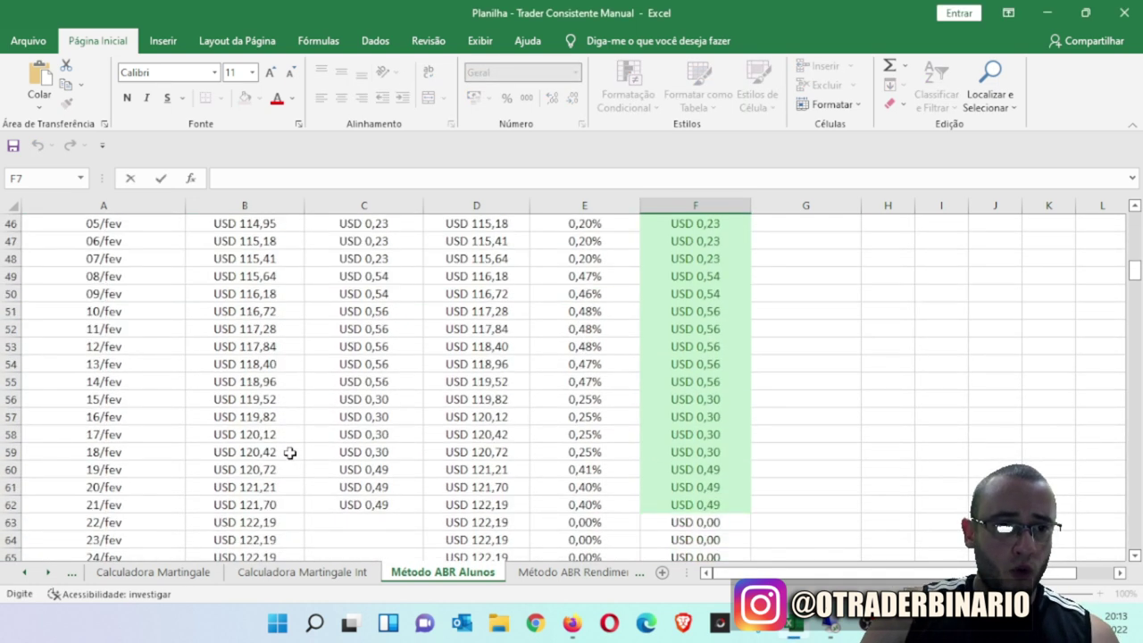
scroll(292, 451, "up", 3)
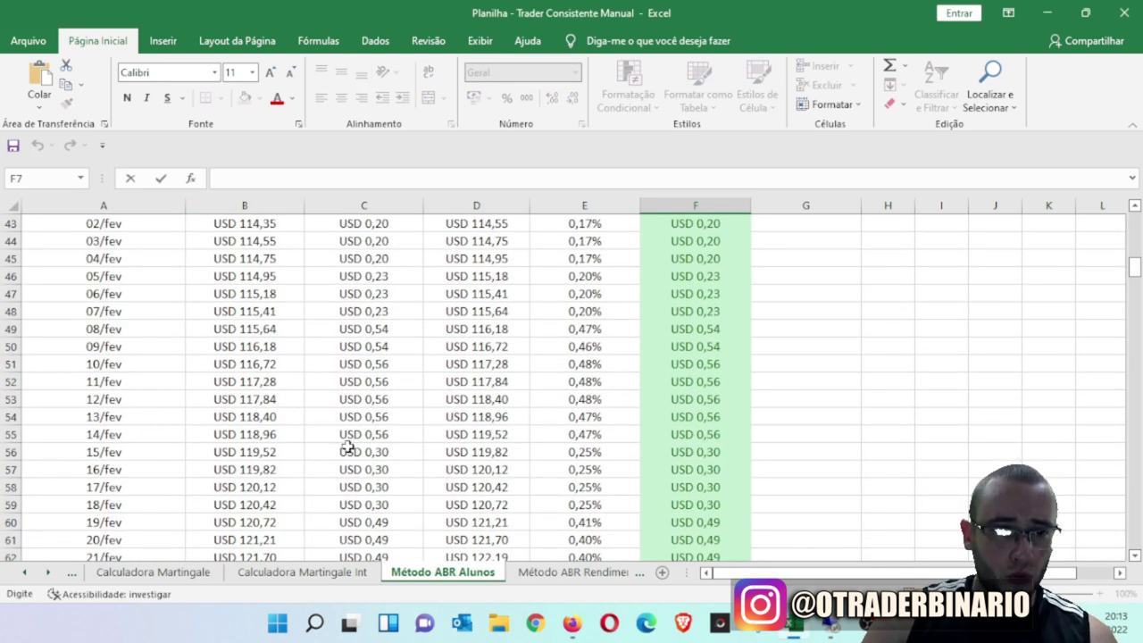
- Highlight the daily percentages from 14/fev to 21/fev and the February gains beside them for review
left_click(584, 434)
scroll(716, 398, "down", 1)
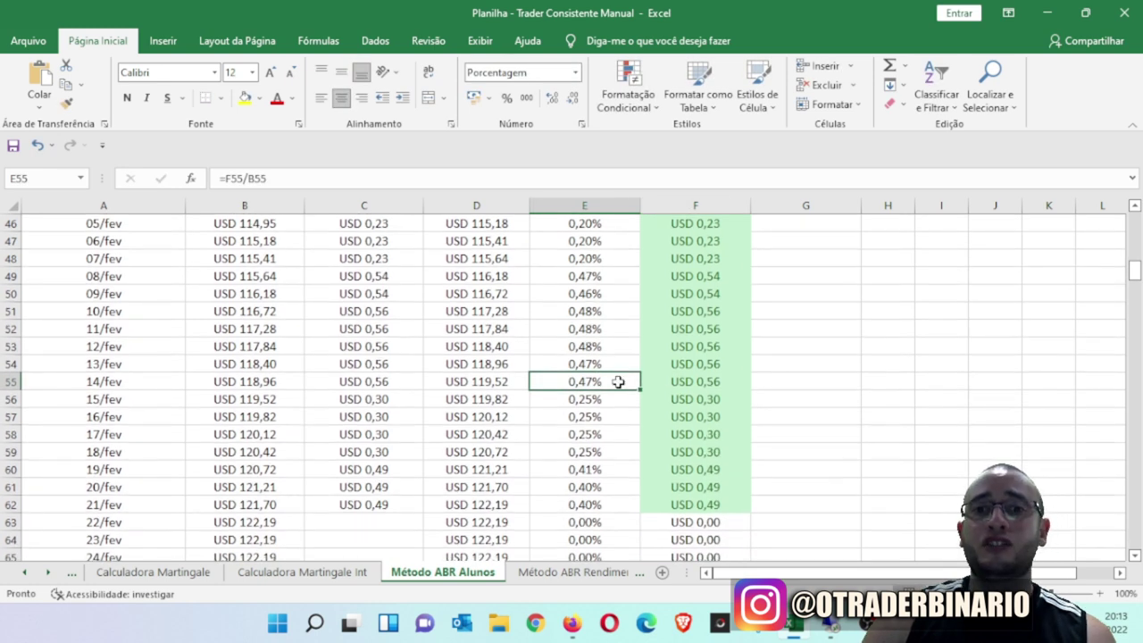
left_click_drag(614, 380, 604, 504)
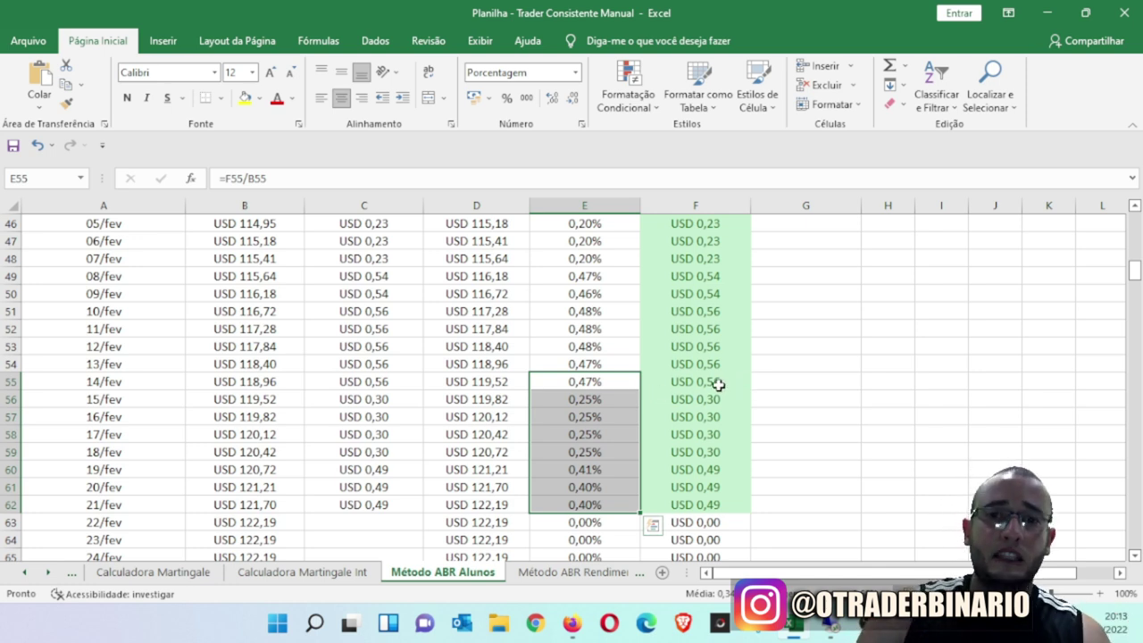
left_click_drag(719, 402, 727, 502)
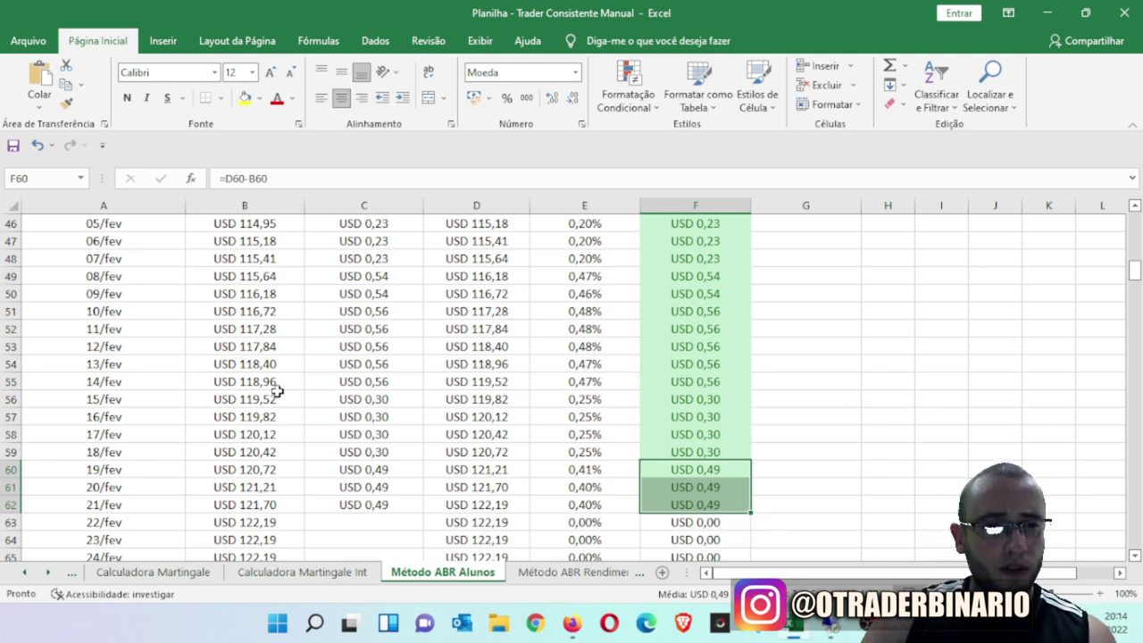
left_click_drag(608, 382, 614, 505)
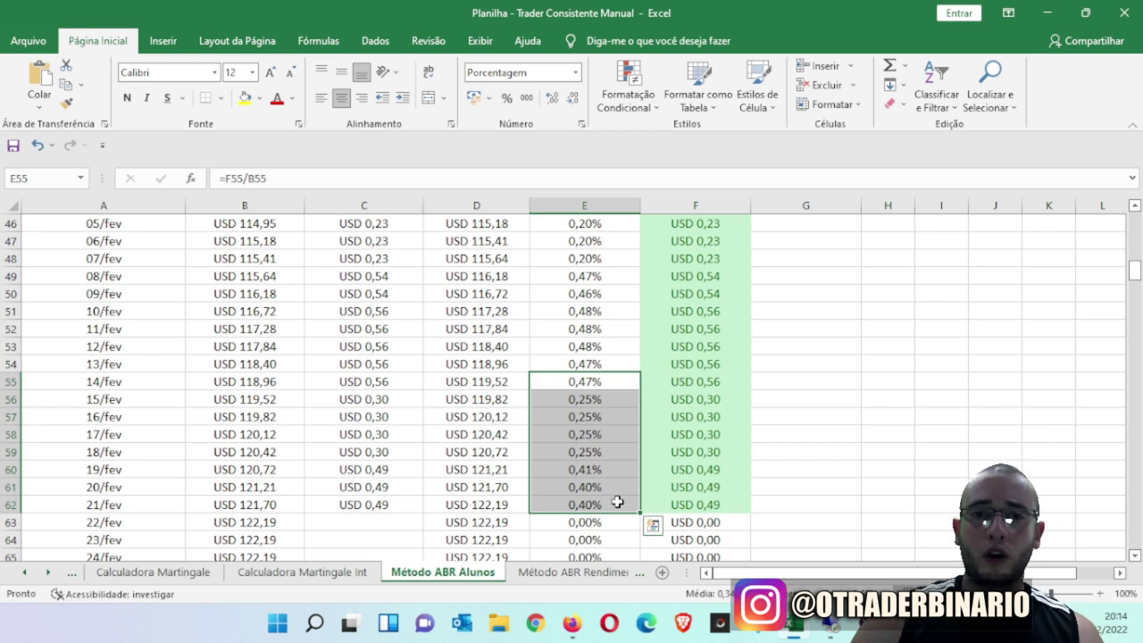
- Review the ABR value, ABR percentage and total value in the summary block above the daily table
left_click_drag(1134, 273, 1136, 219)
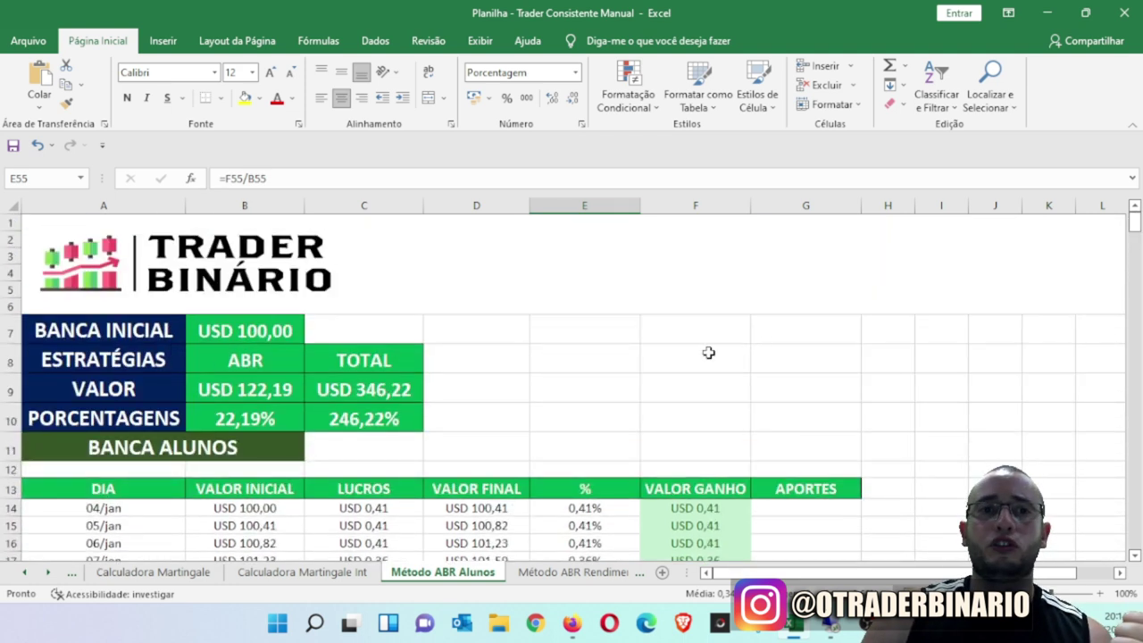
left_click(259, 393)
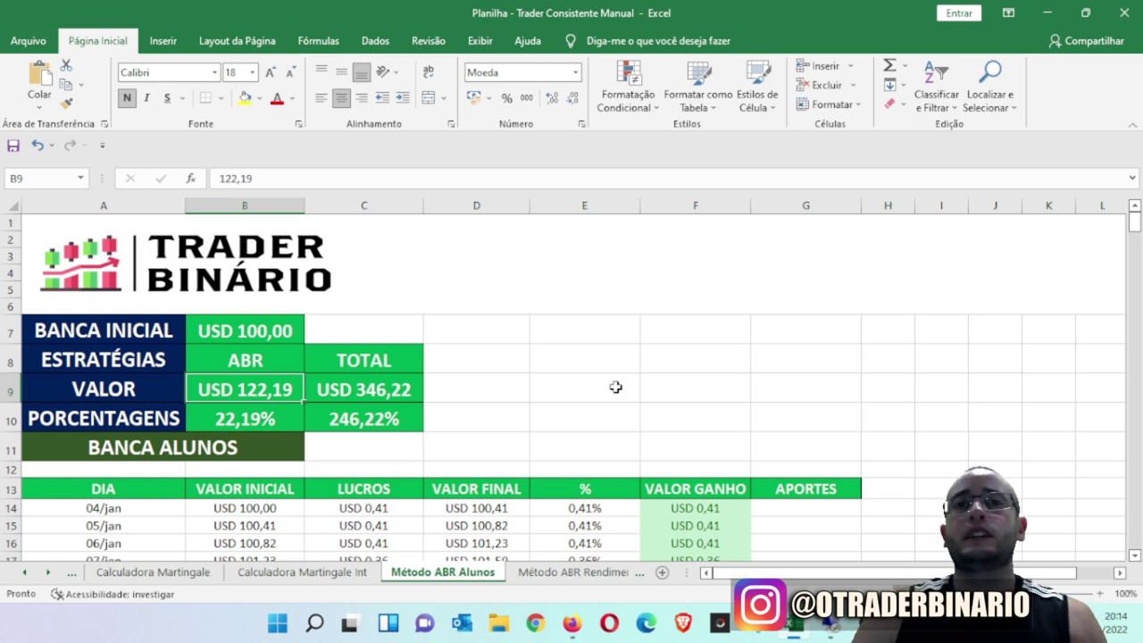
left_click(288, 416)
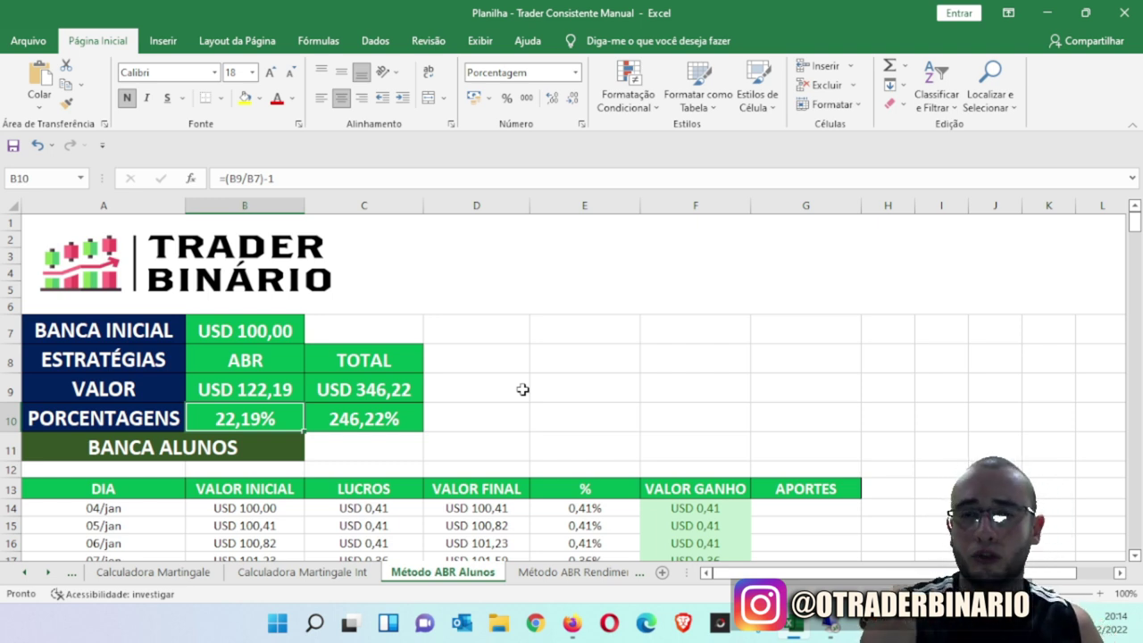
key("Up")
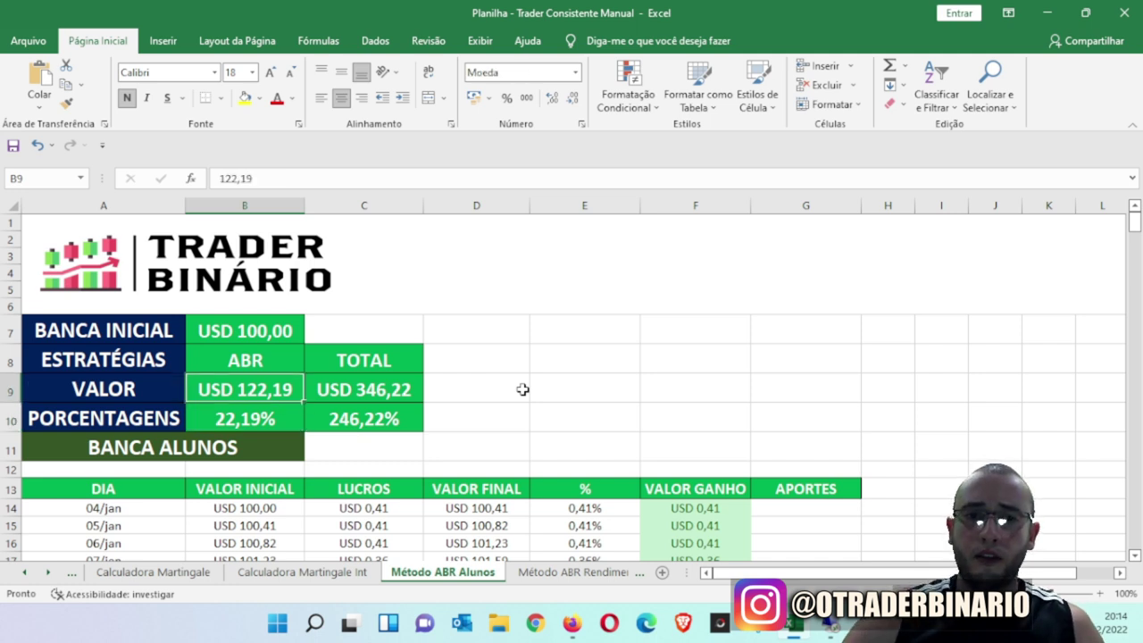
key("Right")
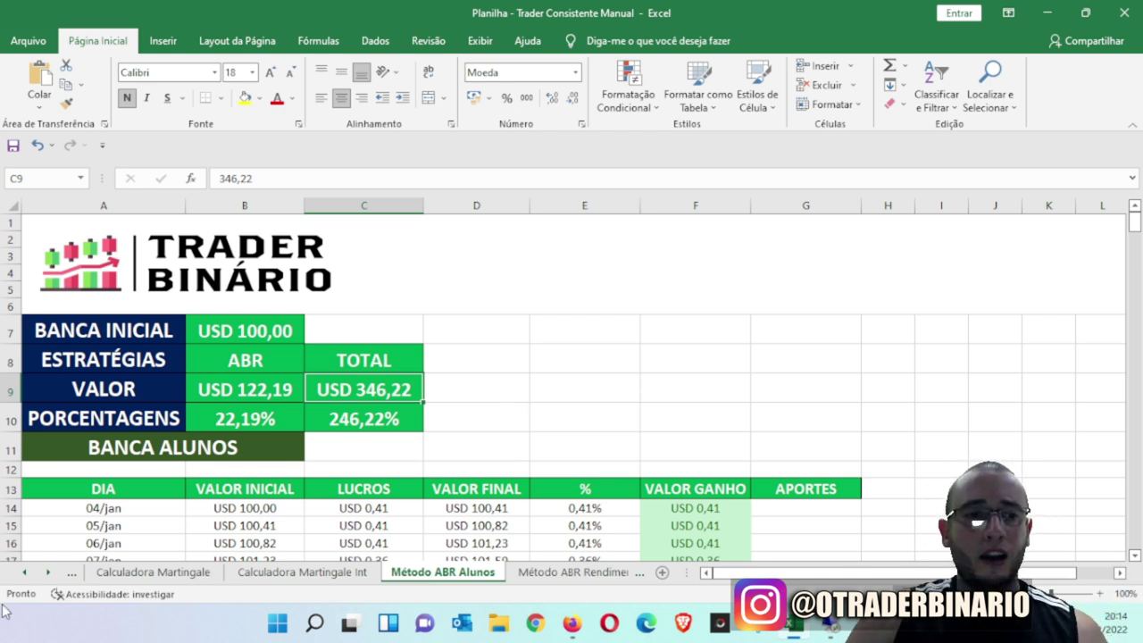
- Open the Gerenciamento Bots sheet
left_click(51, 572)
left_click(51, 572)
left_click(51, 572)
left_click(51, 573)
left_click(51, 572)
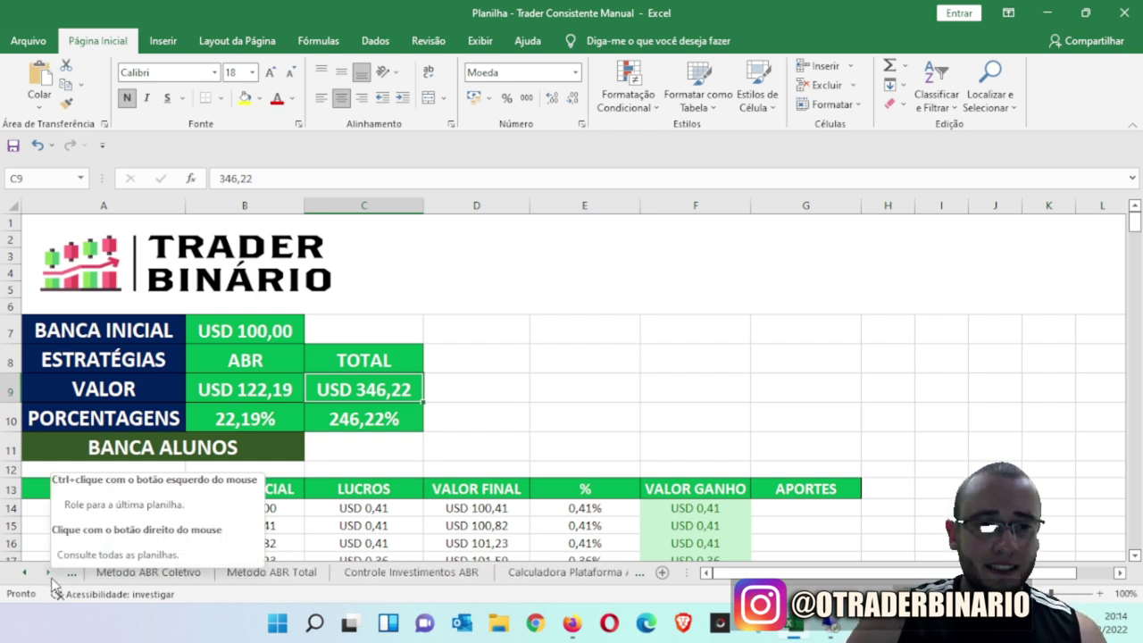
left_click(50, 576)
left_click(50, 576)
left_click(50, 576)
left_click(50, 576)
left_click(50, 576)
left_click(370, 573)
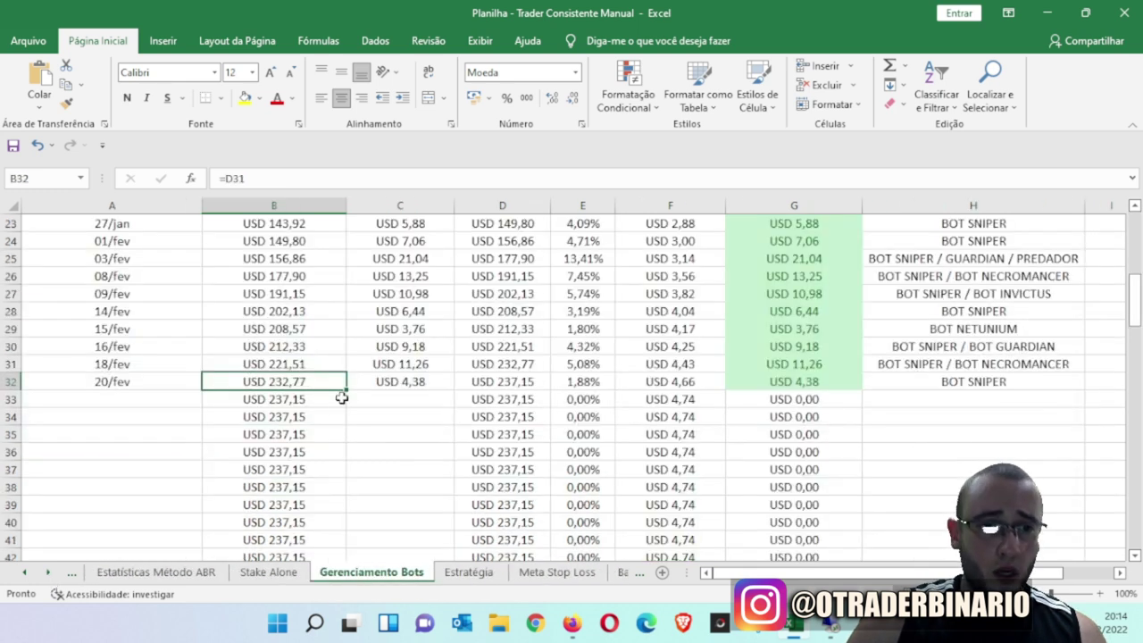
- Highlight the bot results from 01/fev to 20/fev and examine the bots used on those dates
scroll(325, 443, "up", 1)
left_click_drag(147, 299, 154, 430)
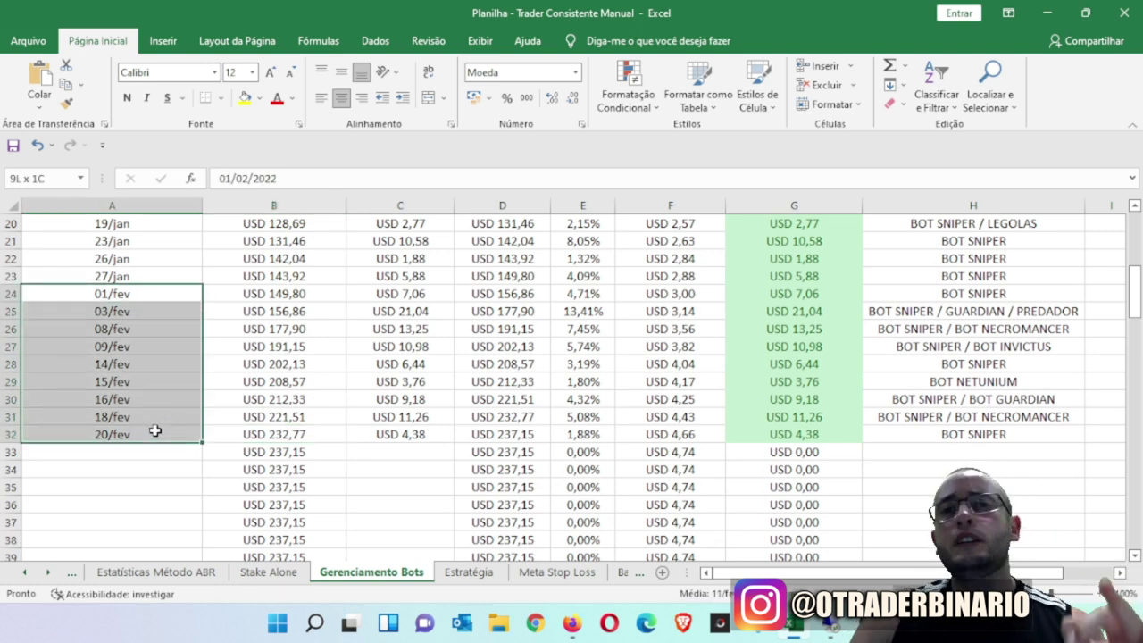
left_click_drag(155, 431, 974, 434)
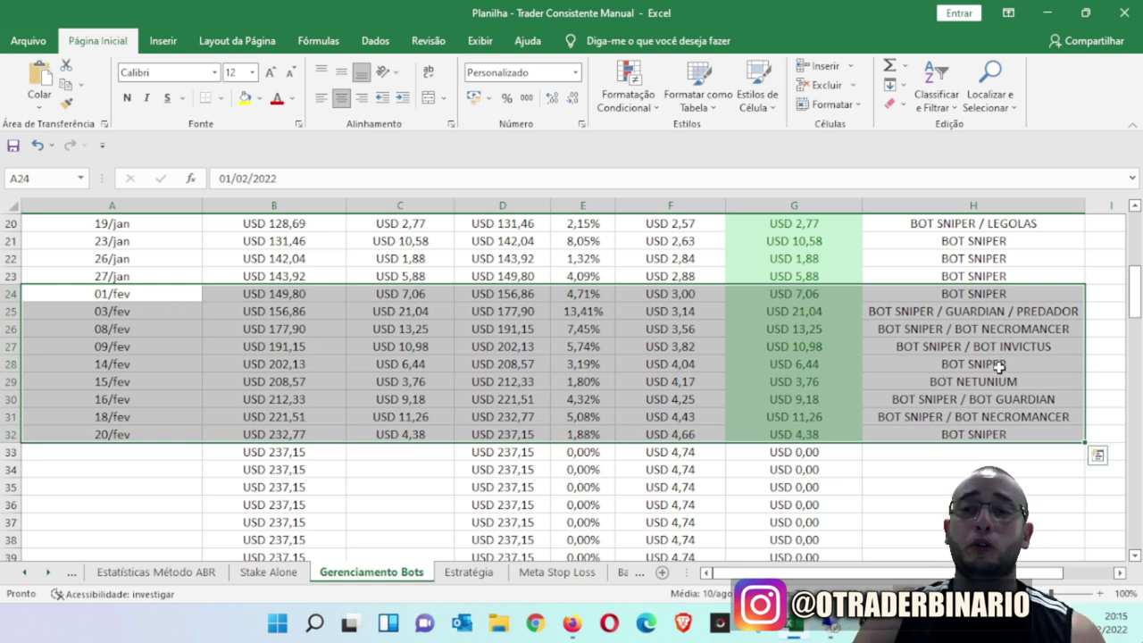
left_click(991, 381)
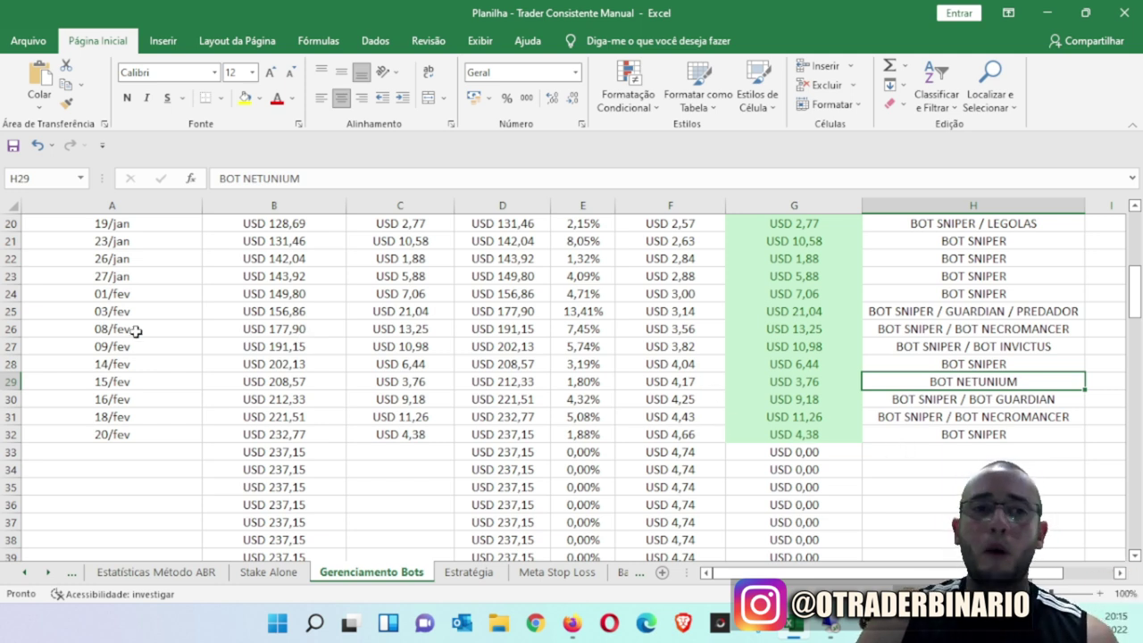
left_click(143, 295)
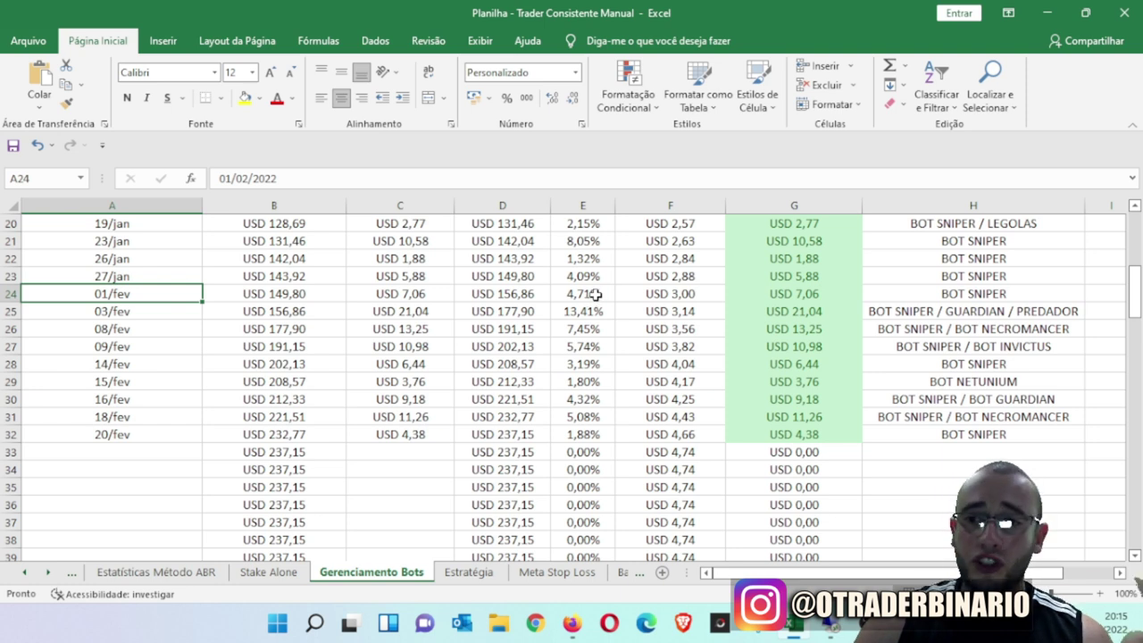
- Enter the date 21/2 in the first empty row below 20/fev and go to that row's result cell in column C
left_click(147, 448)
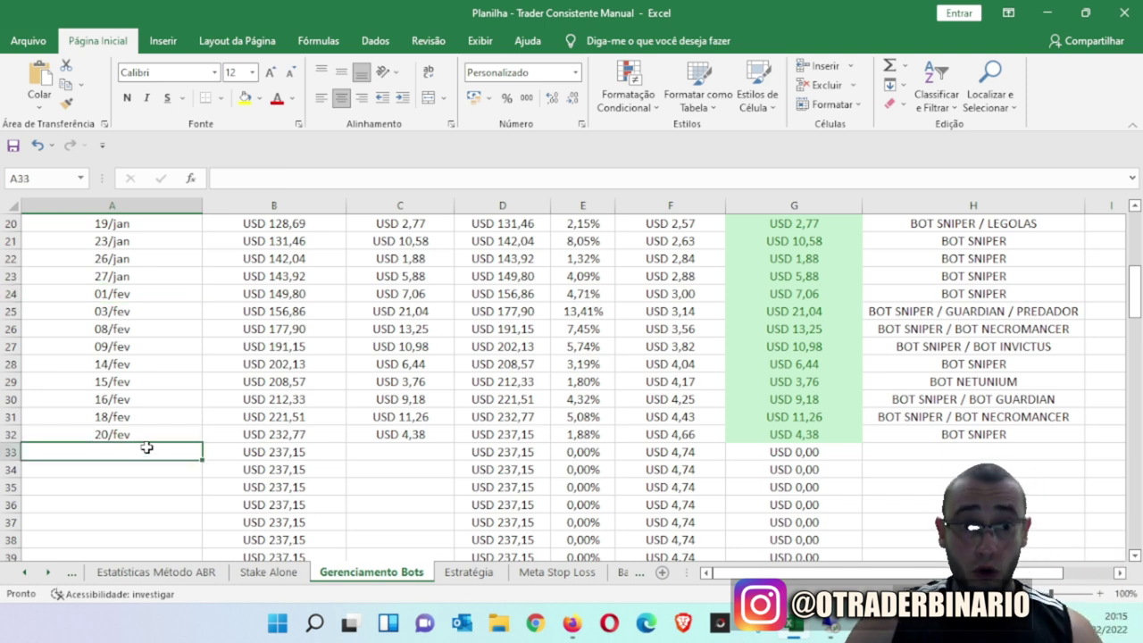
type("21/")
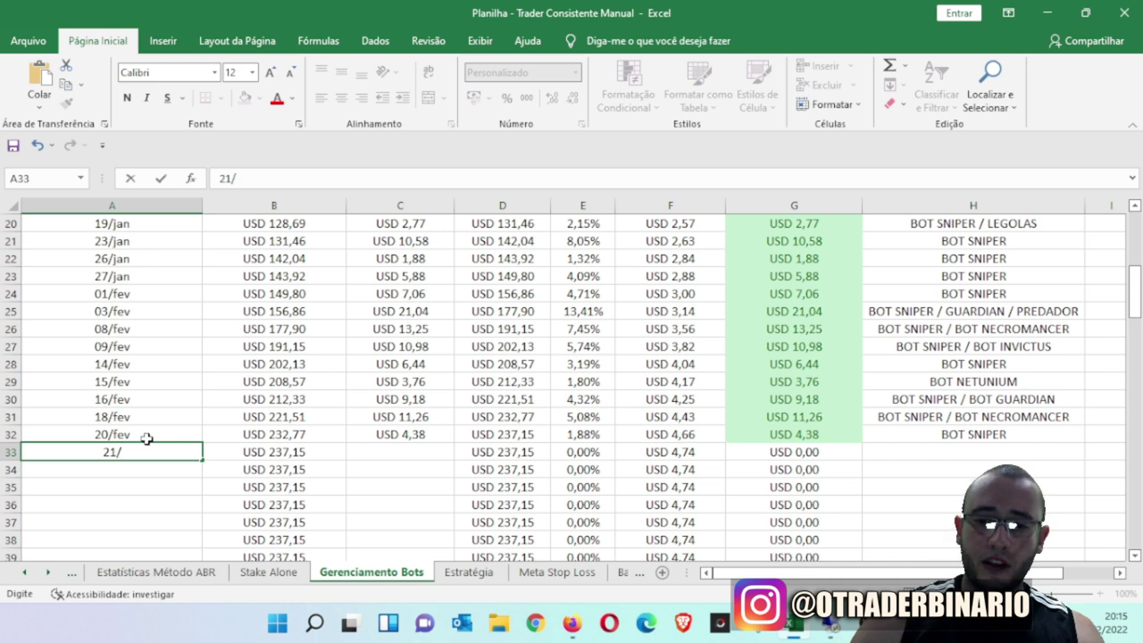
type("2")
key("Tab")
key("Tab")
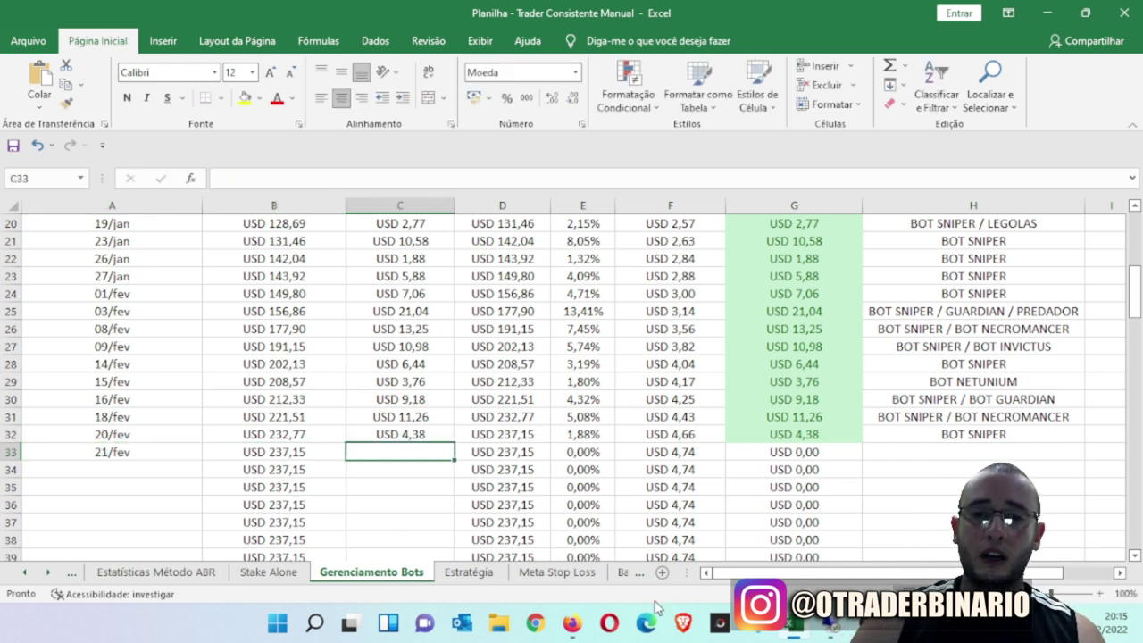
- Switch to Firefox to read Bot Sniper's total profit, then open the Calculator and start a sum with 4,27
left_click(571, 622)
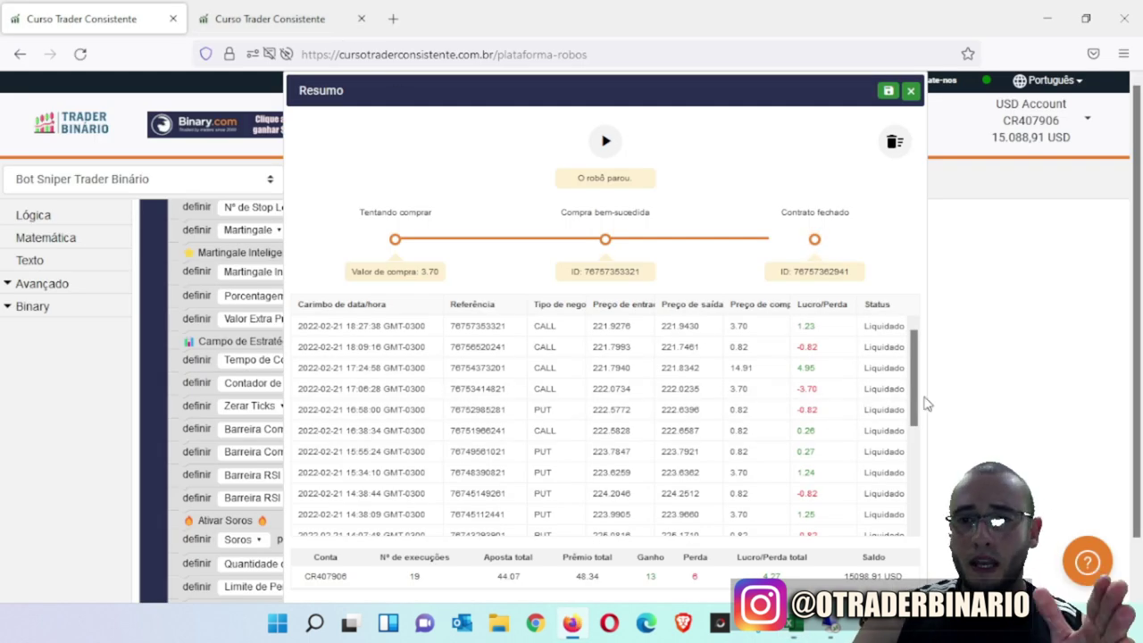
left_click(315, 625)
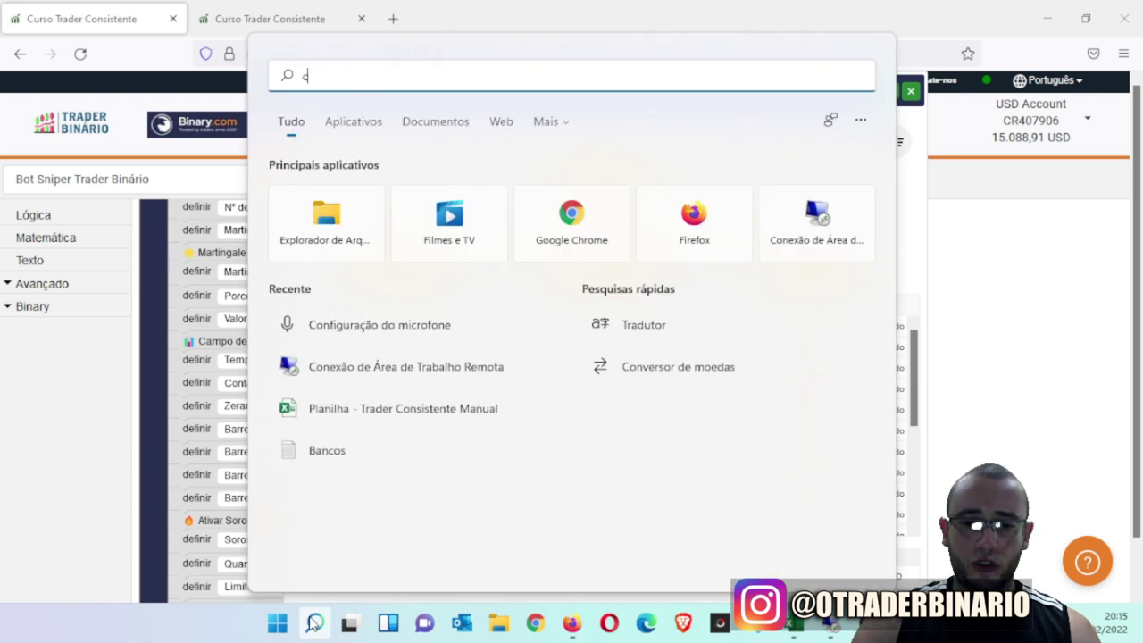
type("cal")
left_click(330, 232)
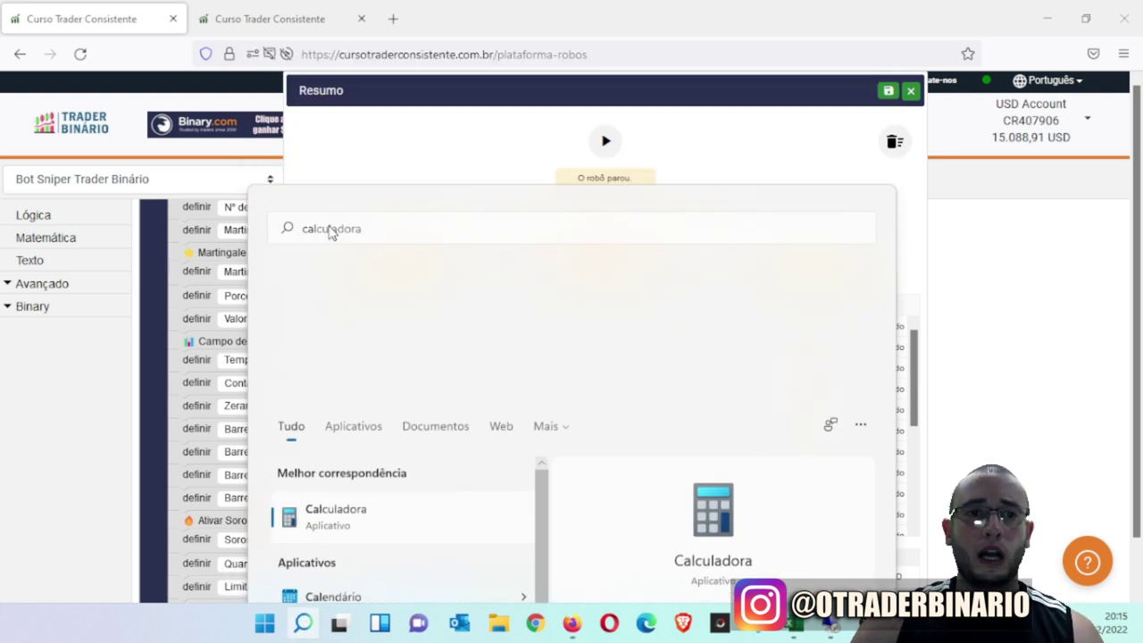
type("4,27 +")
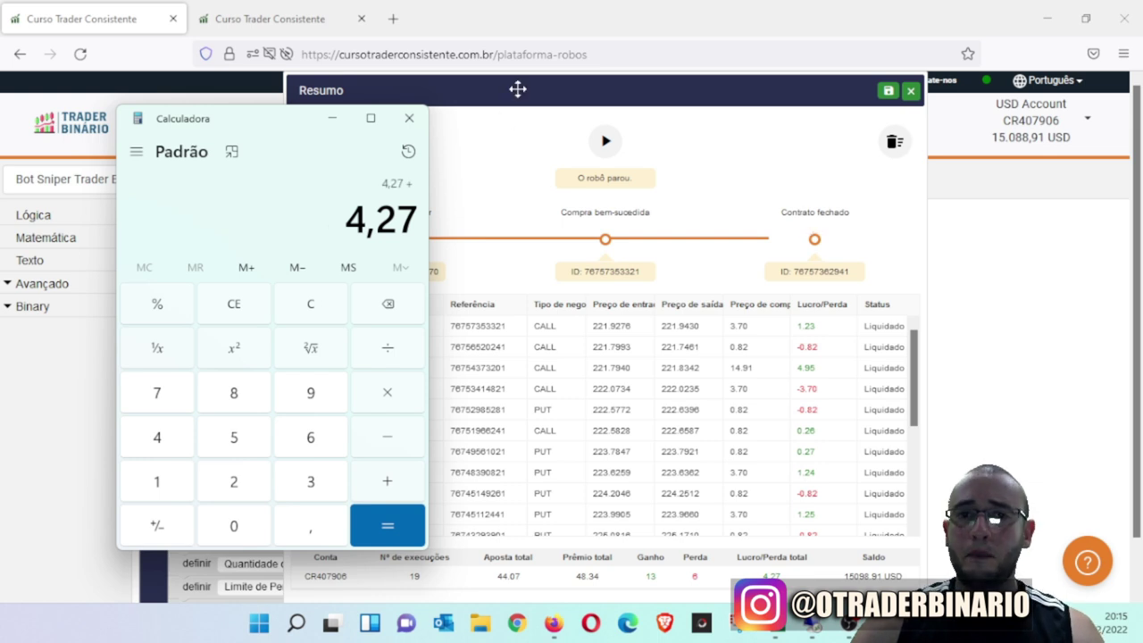
- Move the Resumo window aside and examine Bot Sniper's management and strategy settings, its trade log and total profit
left_click(515, 89)
left_click_drag(532, 89, 734, 90)
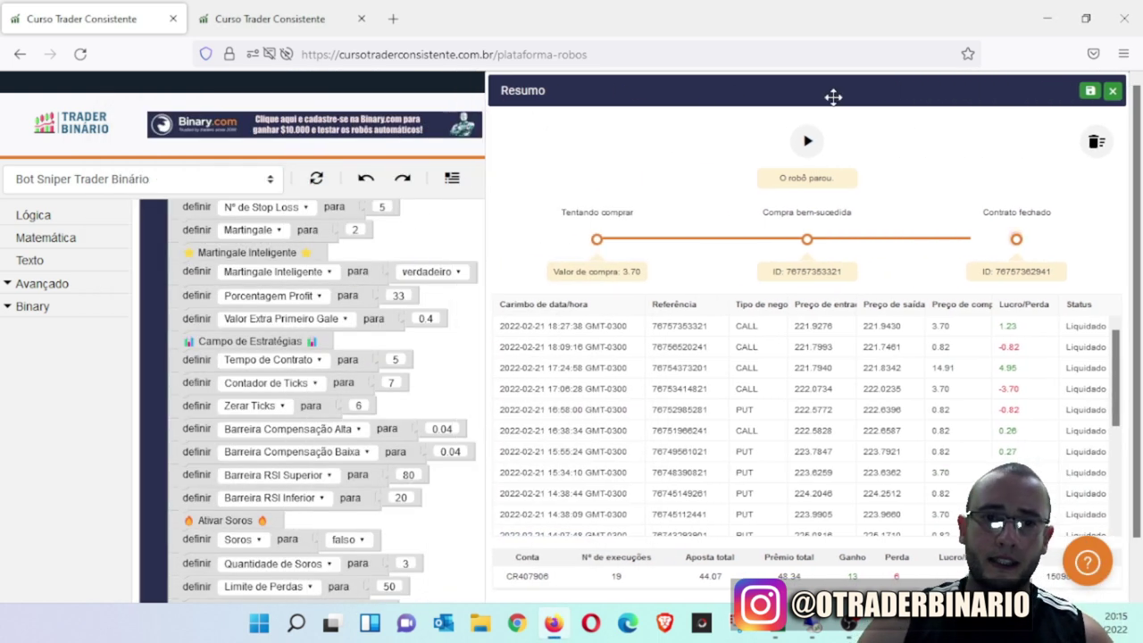
scroll(429, 492, "up", 3)
left_click_drag(429, 492, 431, 444)
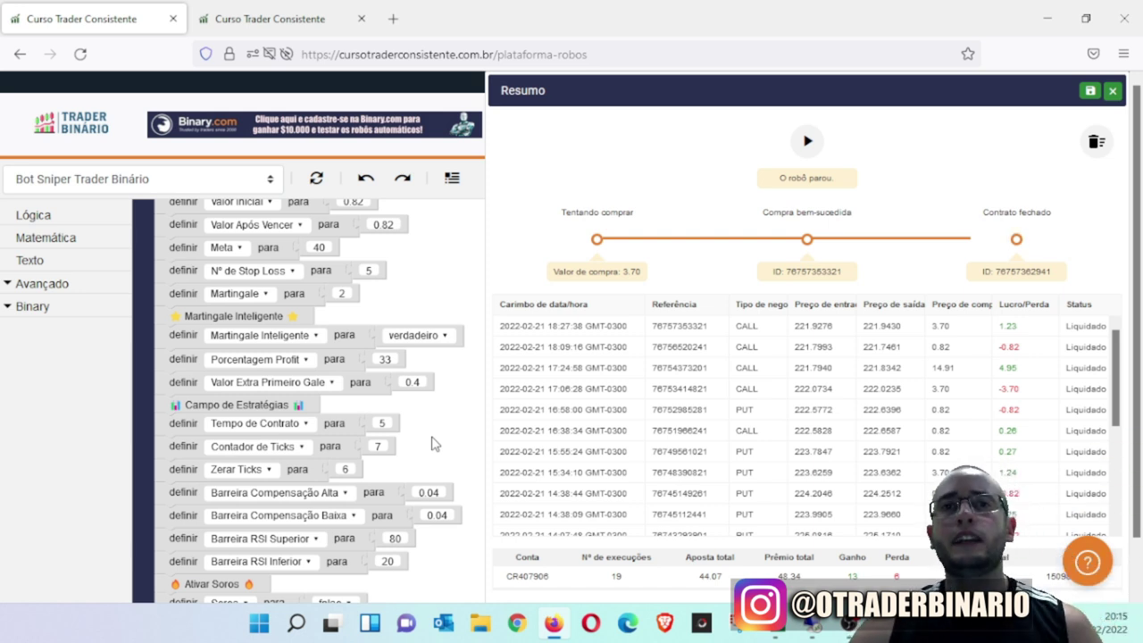
left_click_drag(432, 443, 434, 412)
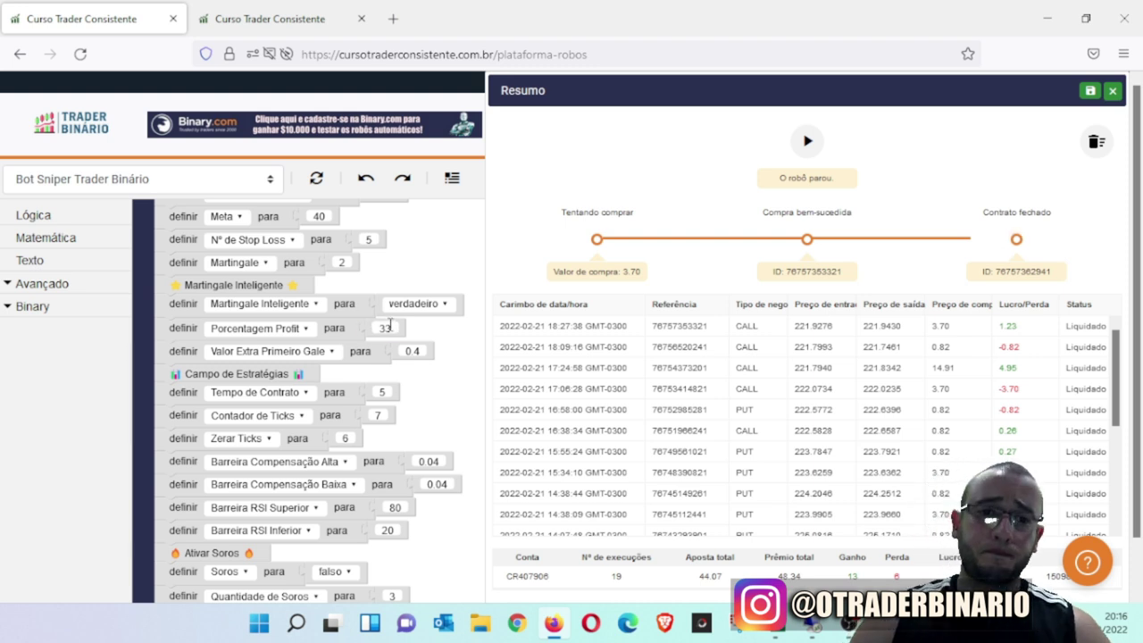
left_click(435, 280)
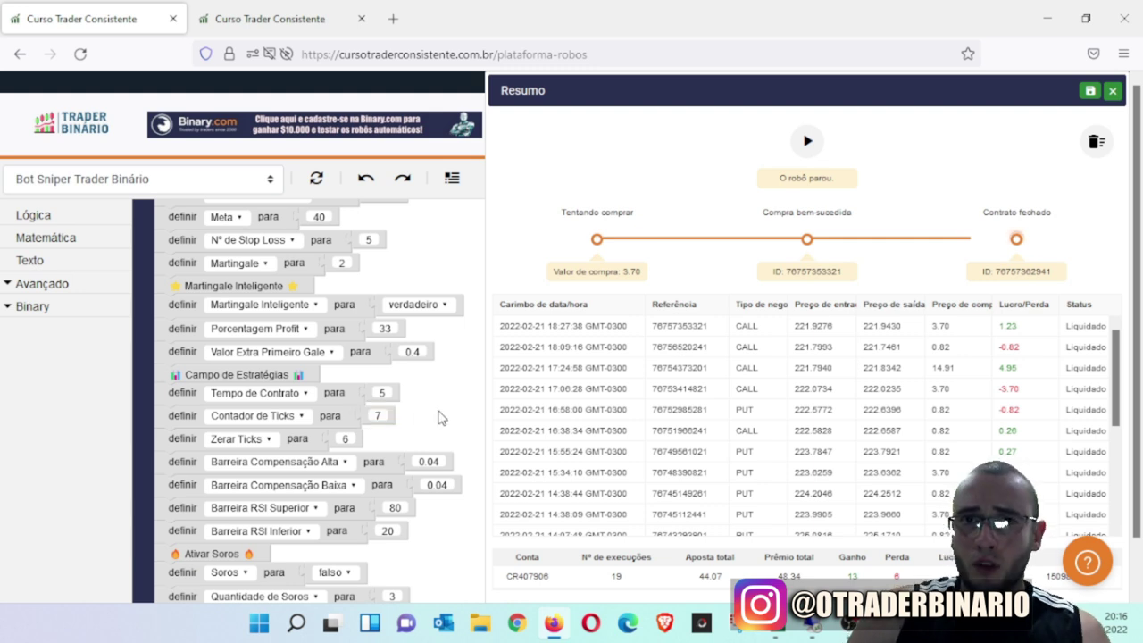
scroll(439, 420, "down", 2)
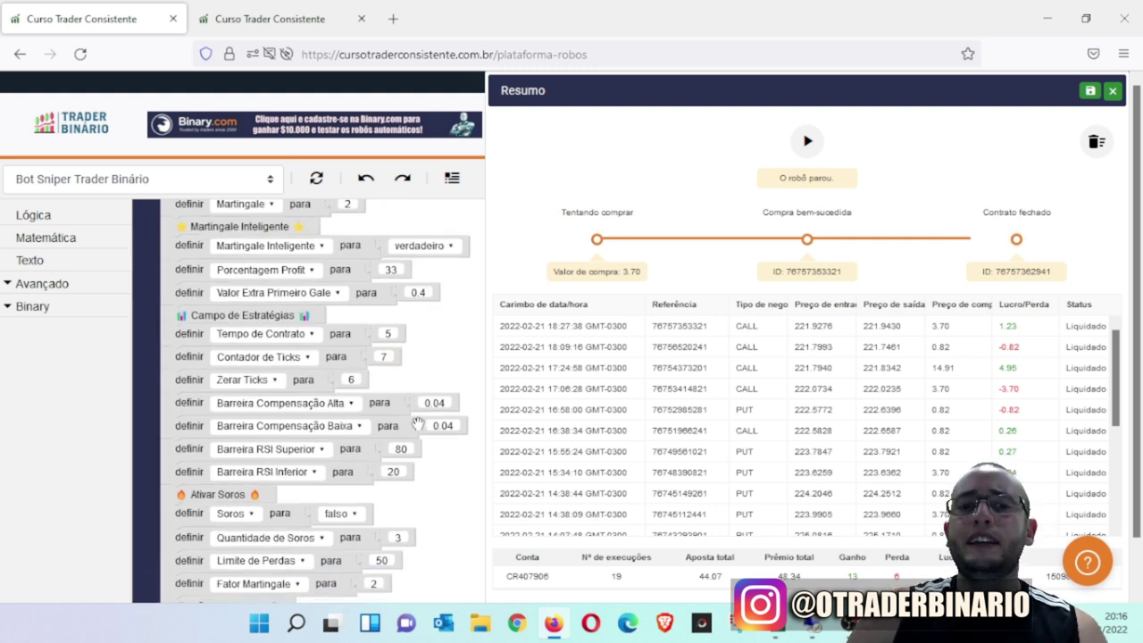
left_click_drag(761, 84, 623, 92)
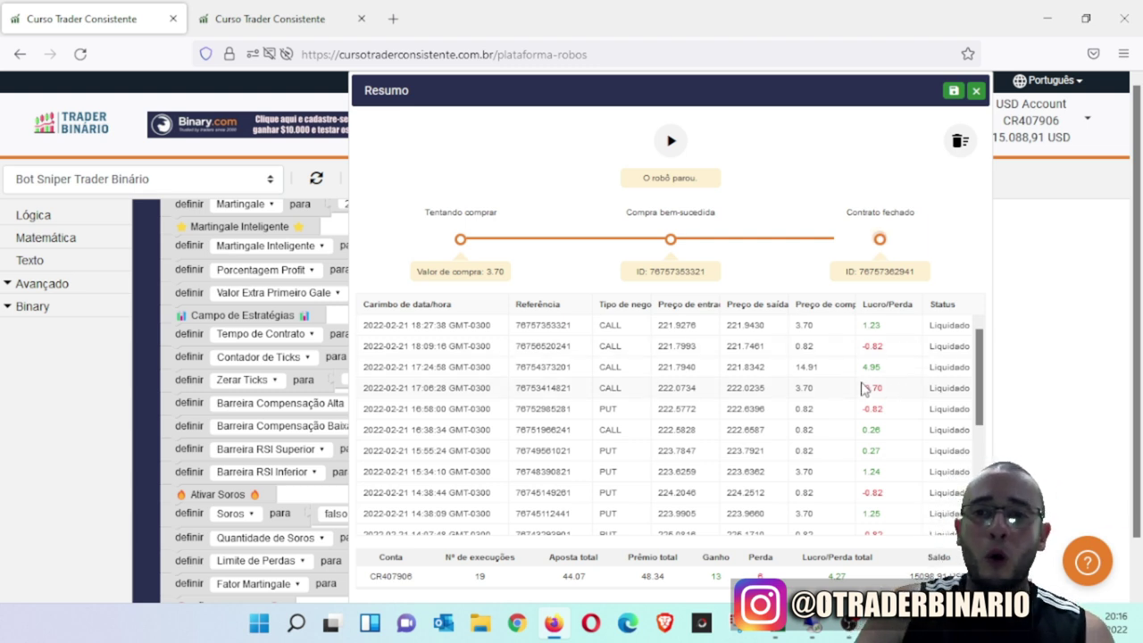
left_click_drag(982, 375, 985, 329)
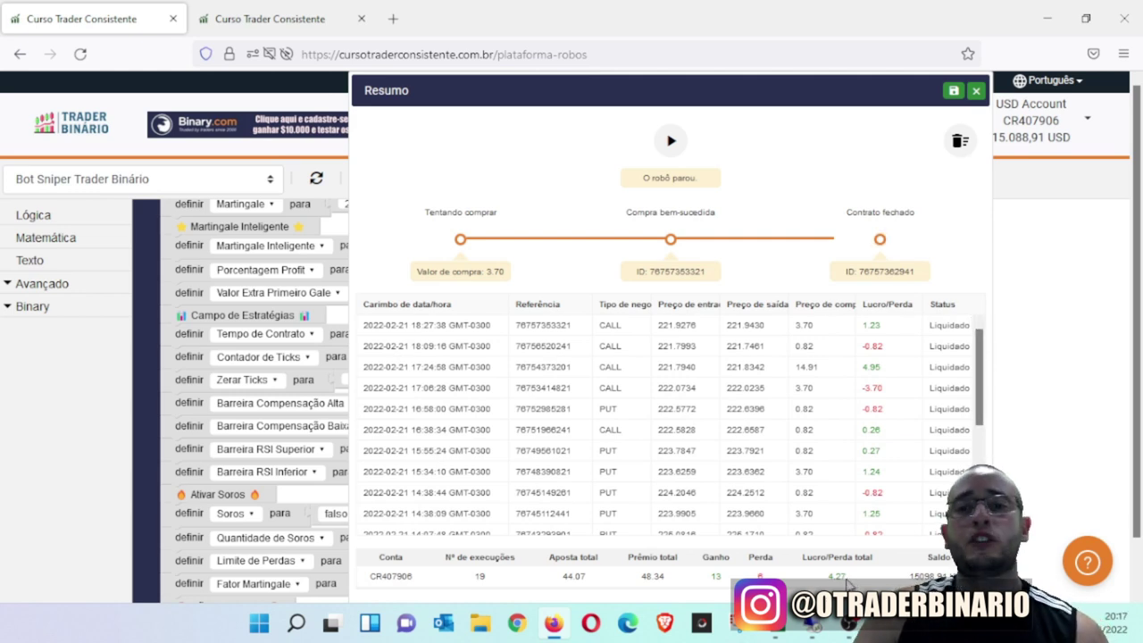
- Examine Bot Guardian's trade log and settings, and compare its trade times with those of Bot Sniper
left_click(299, 25)
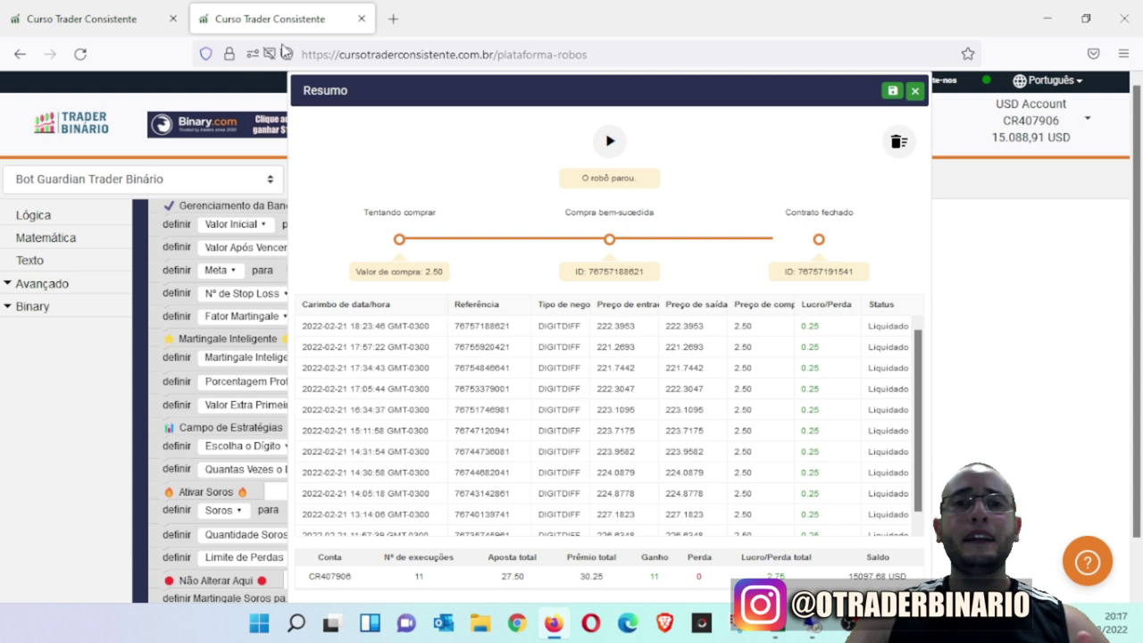
scroll(921, 446, "down", 1)
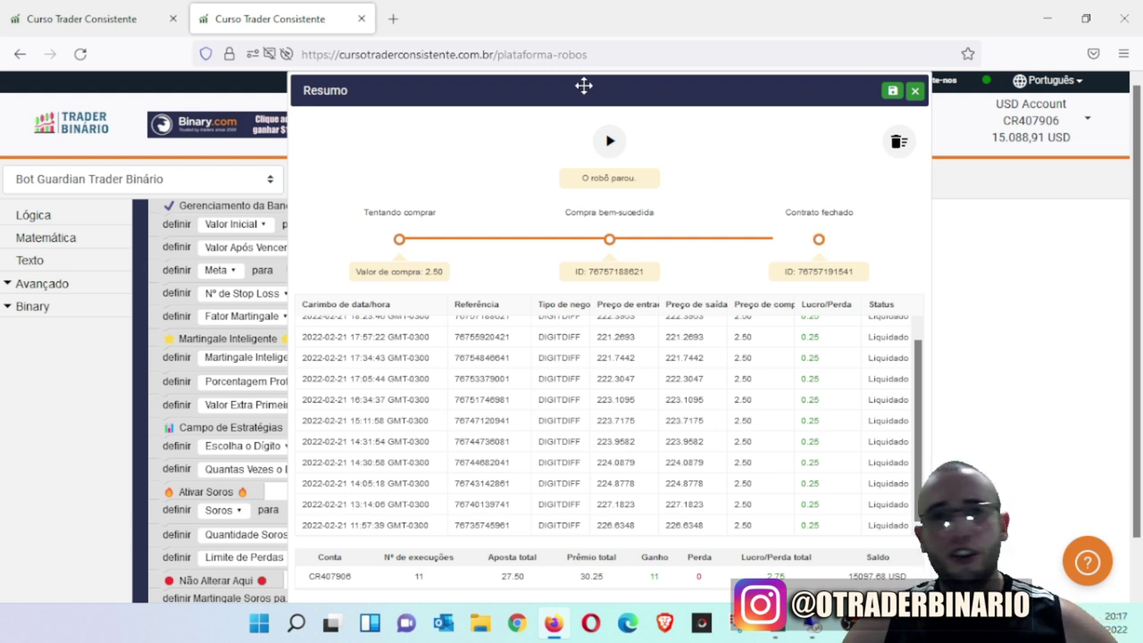
left_click_drag(570, 97, 790, 95)
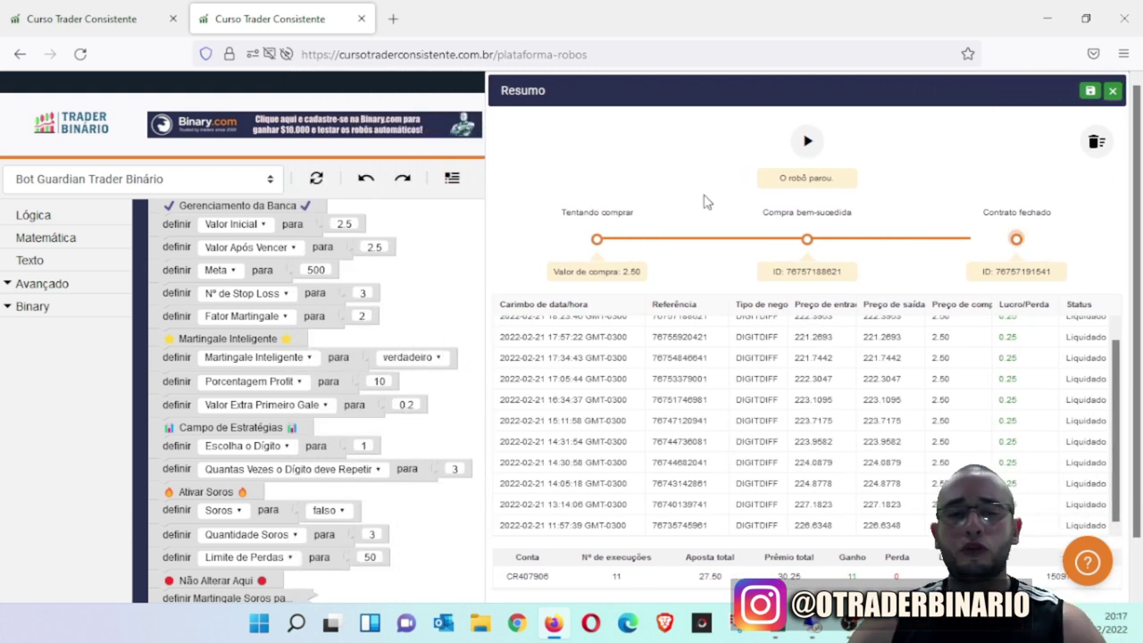
left_click_drag(467, 420, 456, 353)
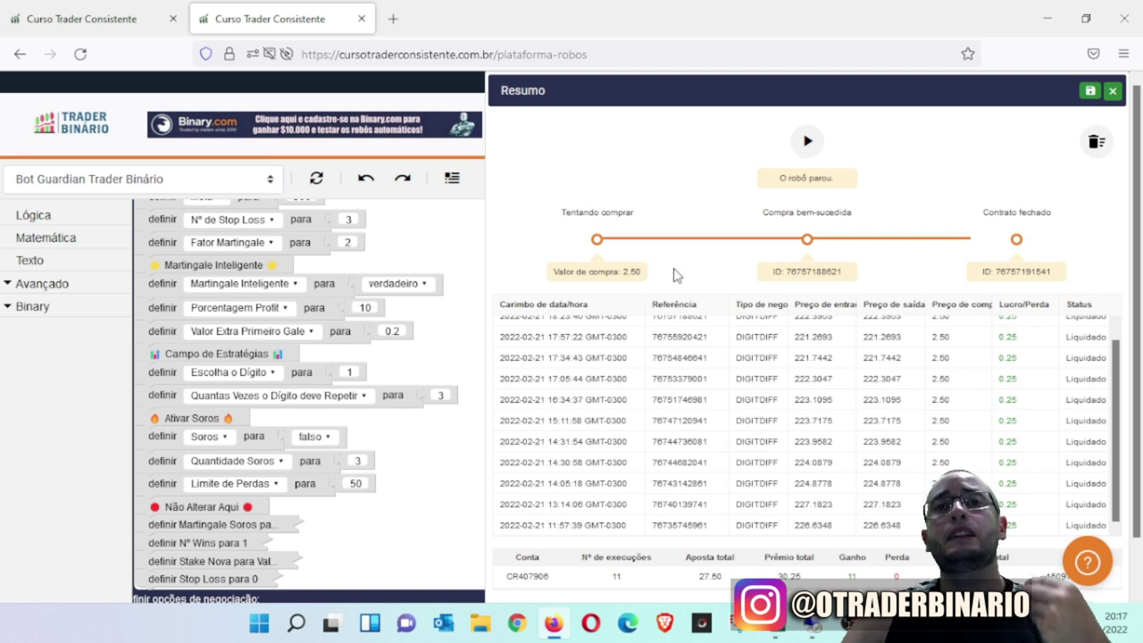
scroll(807, 408, "down", 1)
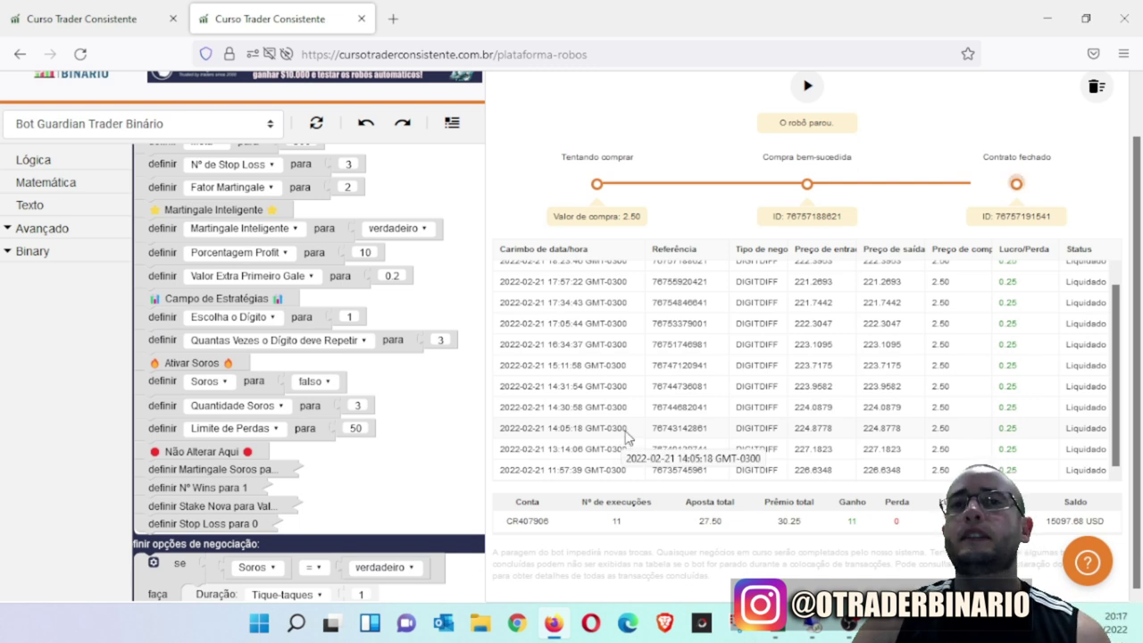
left_click(117, 18)
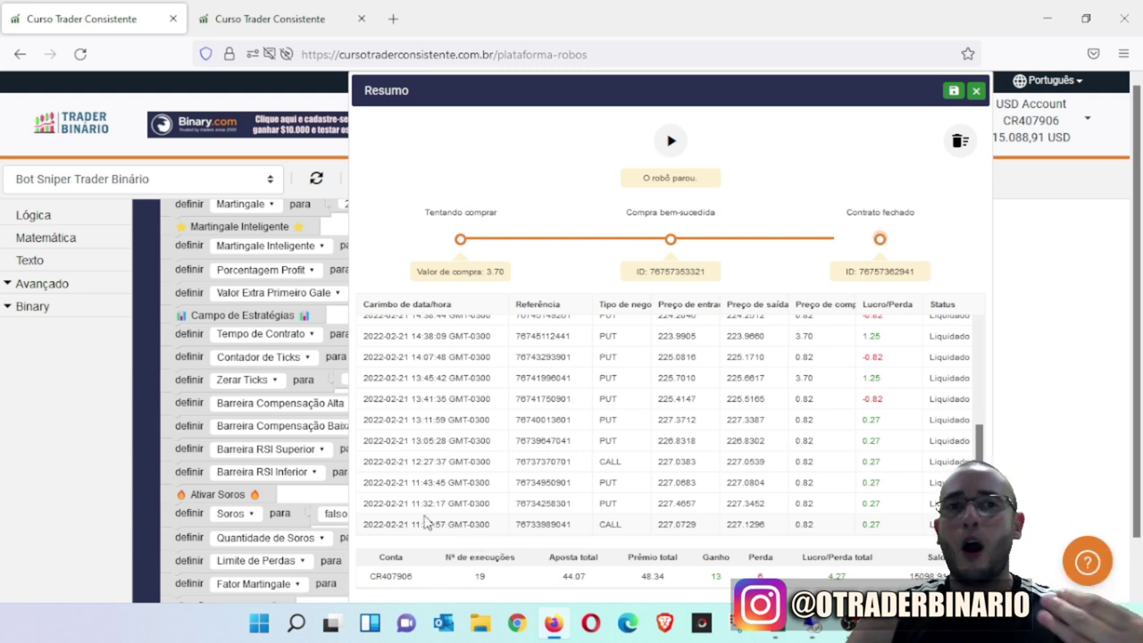
left_click(218, 21)
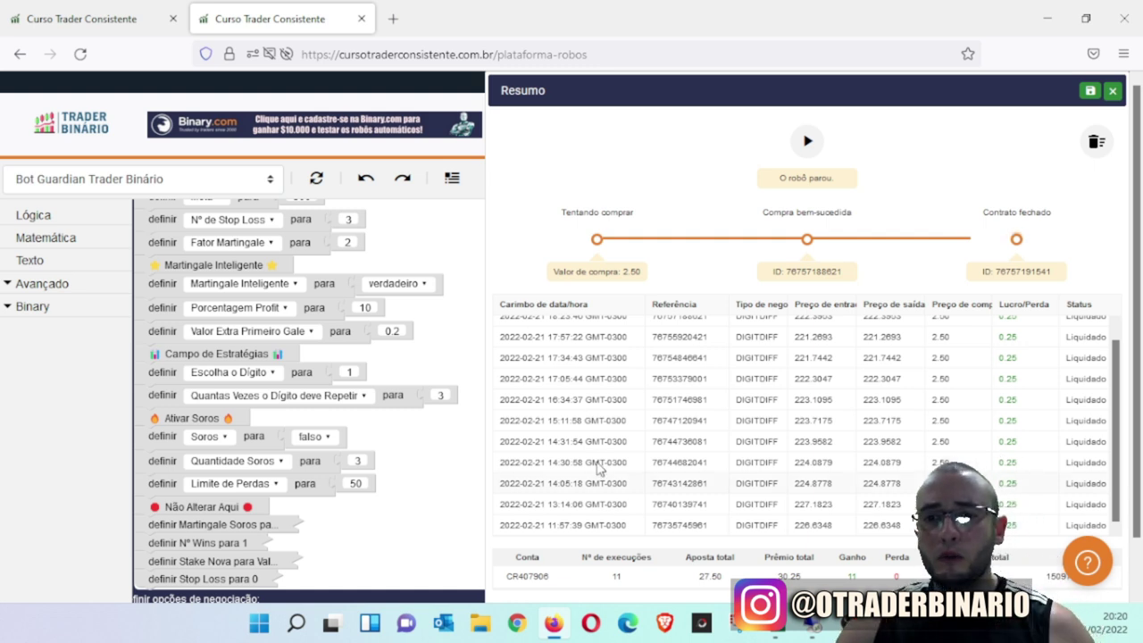
- Add Bot Guardian's profit of 2,75 to the 4,27 in the Calculator, complete the sum and minimize the Calculator
left_click(69, 27)
key("alt+Tab")
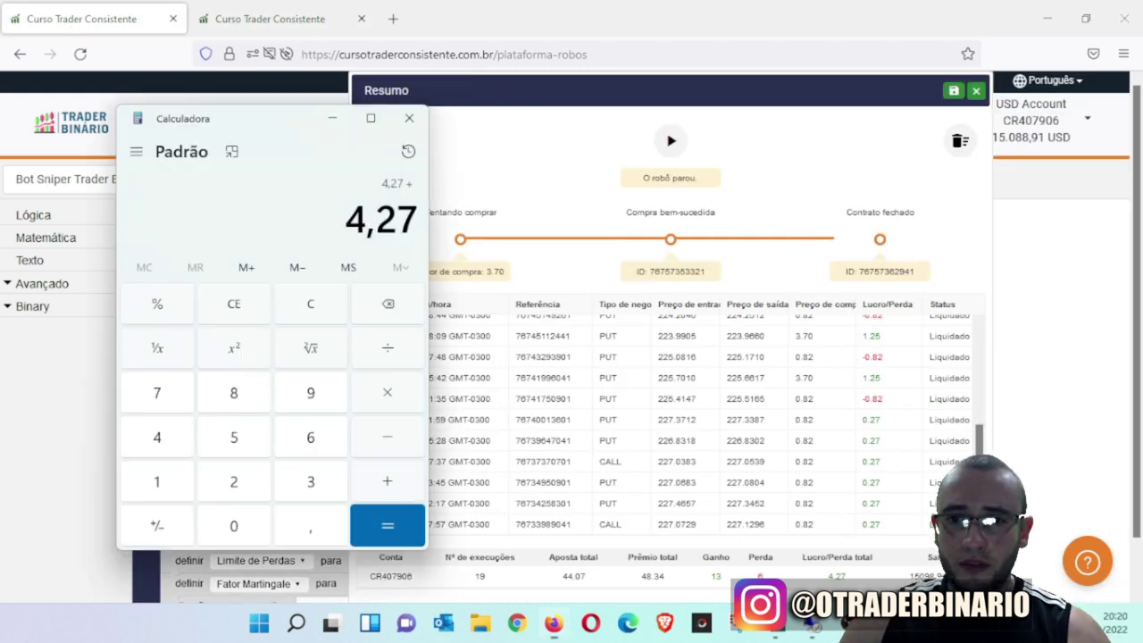
left_click(292, 17)
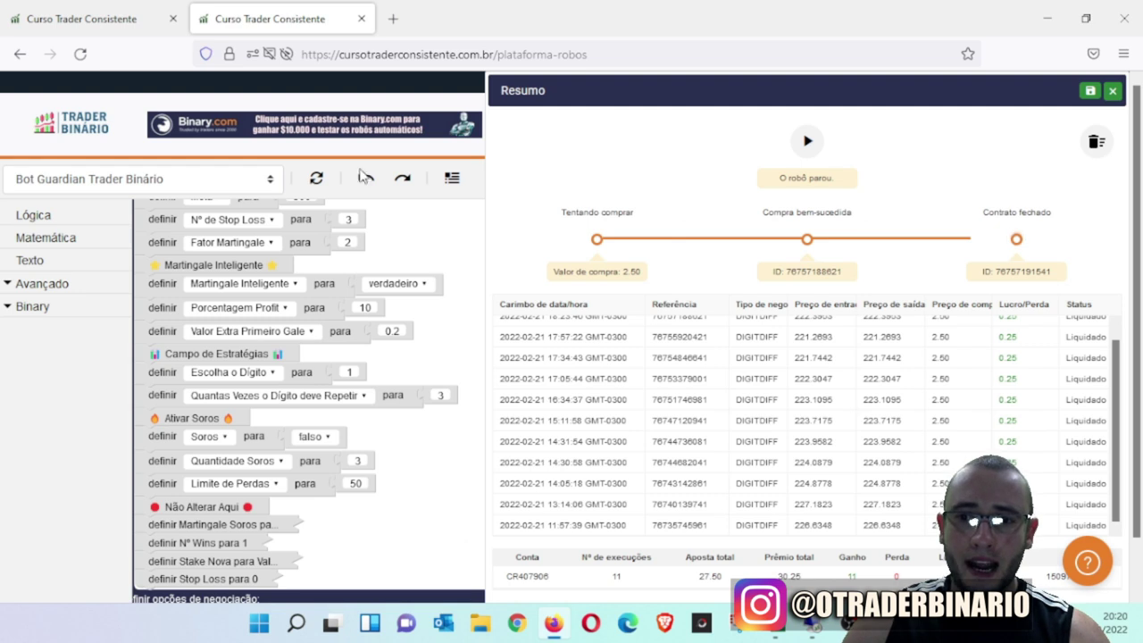
key("alt+Tab")
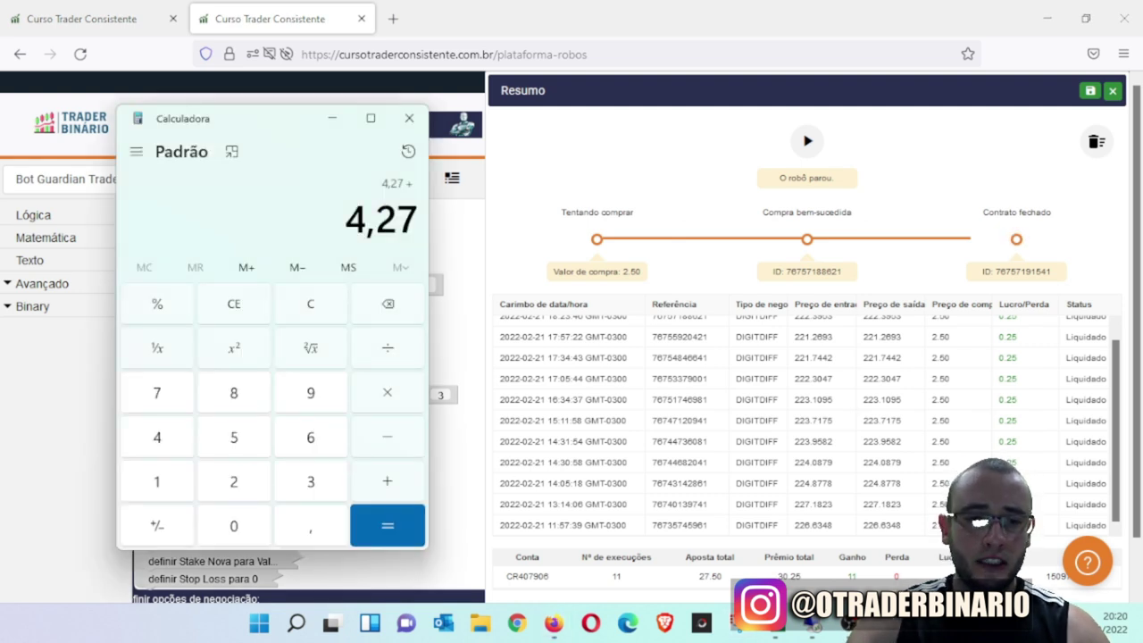
type("2,75")
key("Return")
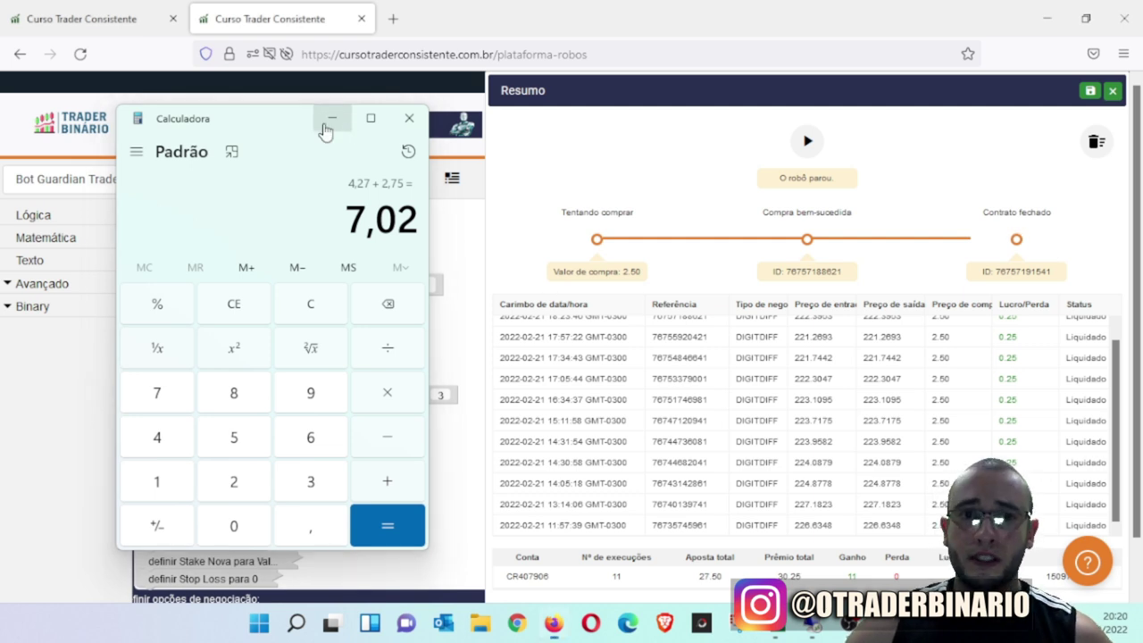
left_click(331, 120)
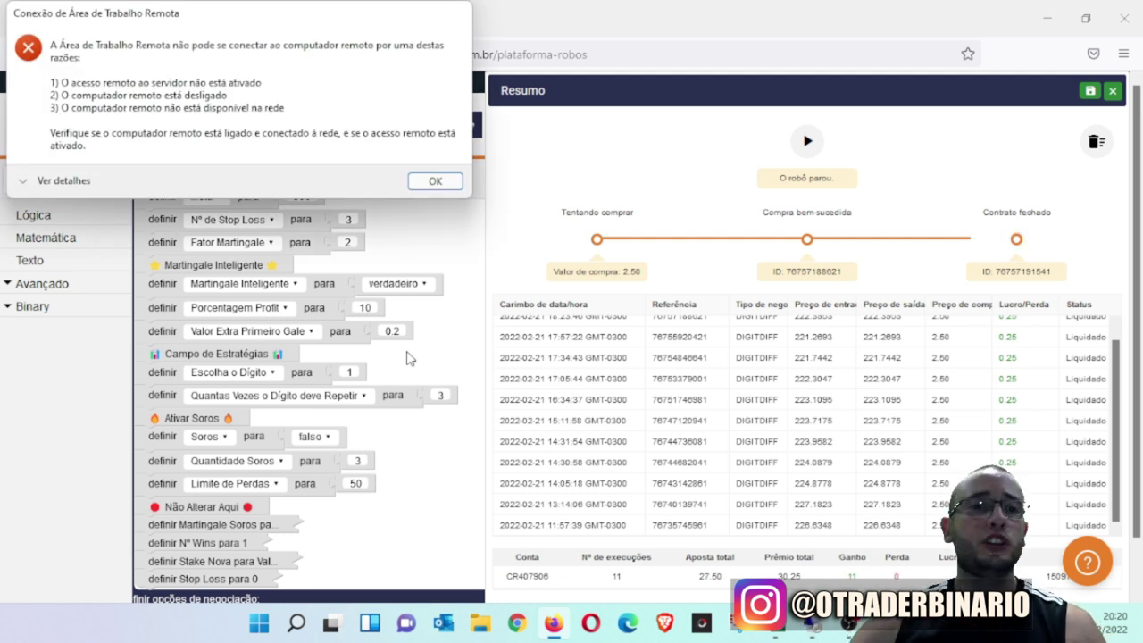
- Dismiss the Remote Desktop connection error and close the connection window
left_click(435, 183)
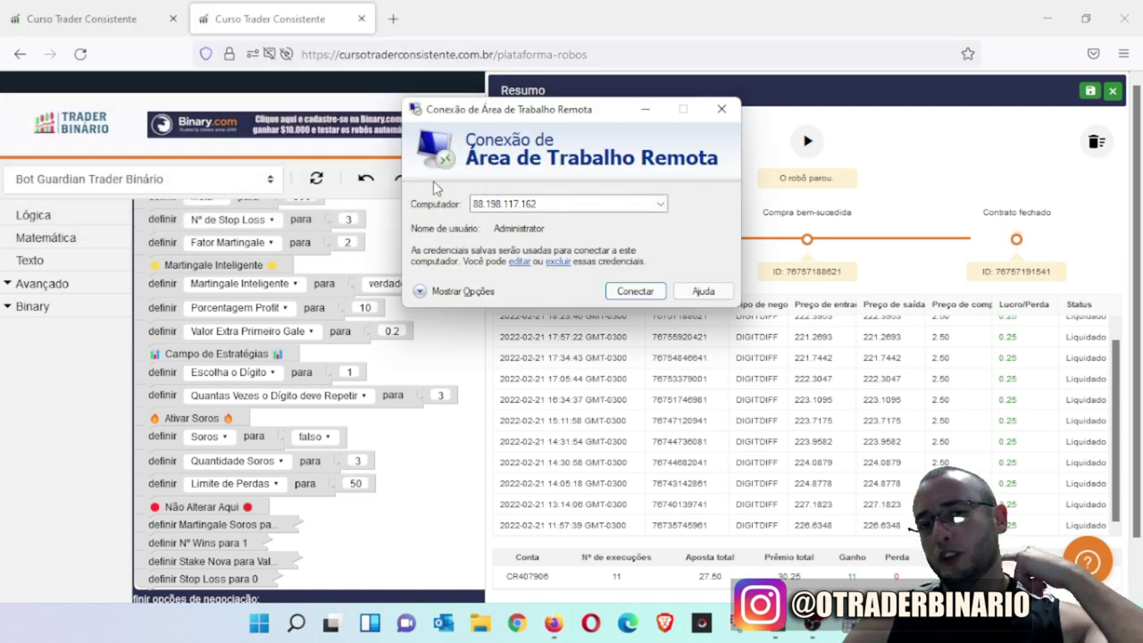
left_click(725, 117)
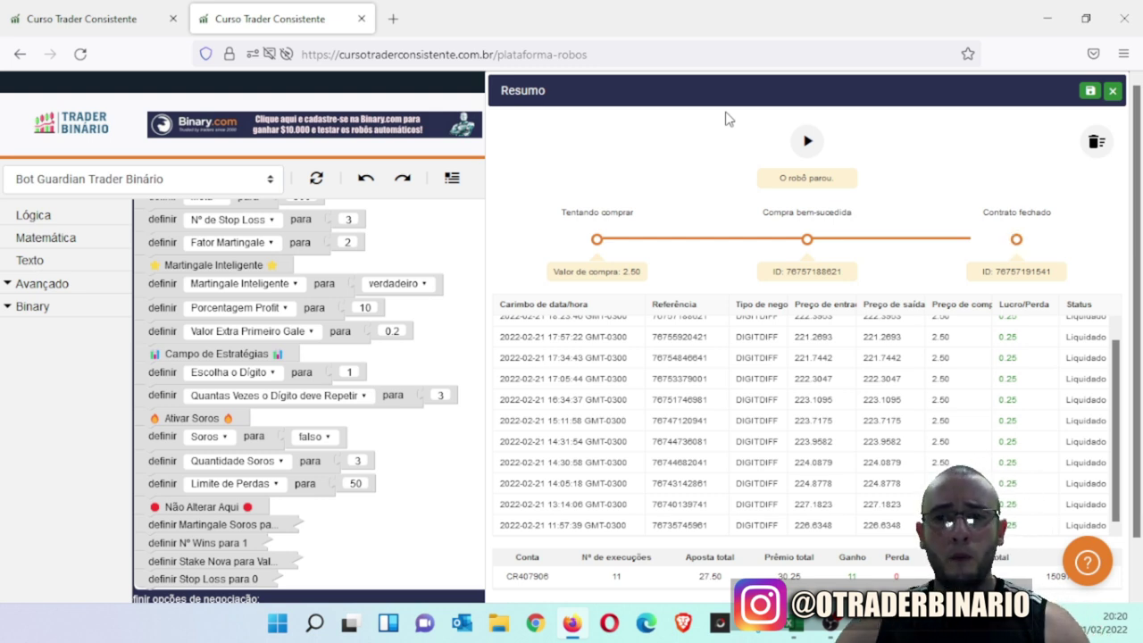
- Switch back to the Excel sheet and enter 7,02 as the 21/fev result in column C
key("alt+Tab")
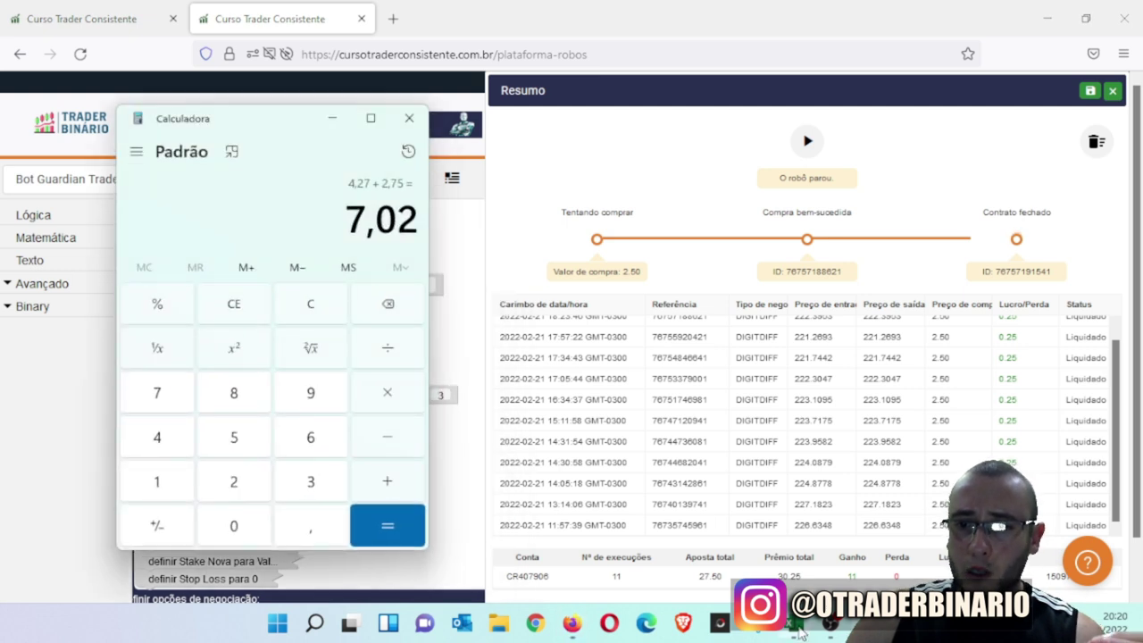
left_click(793, 622)
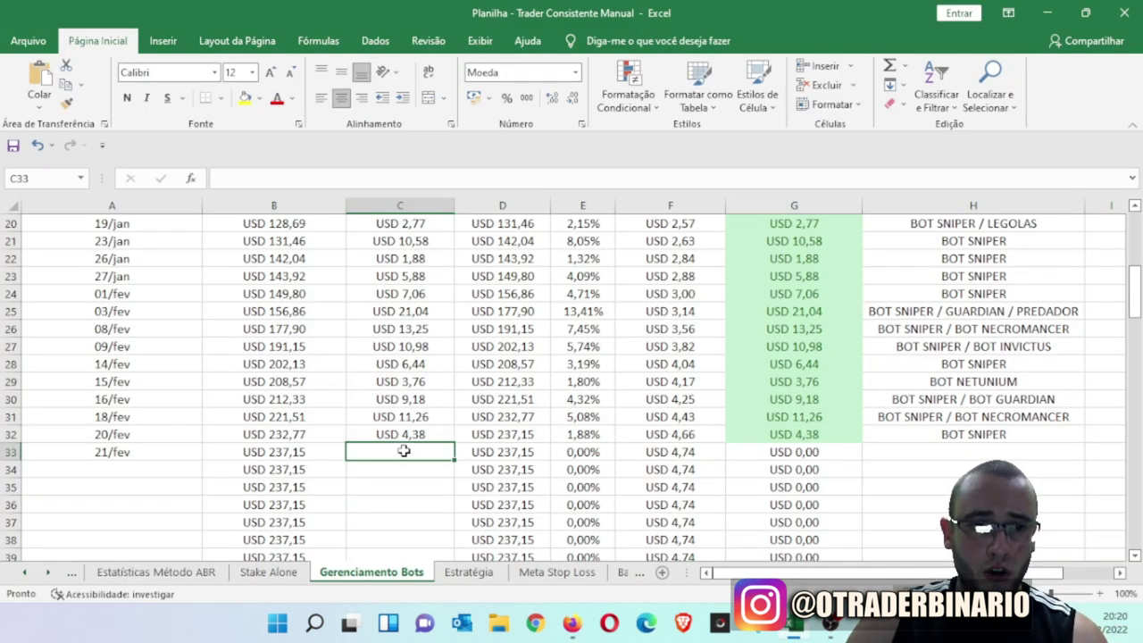
type("7,02")
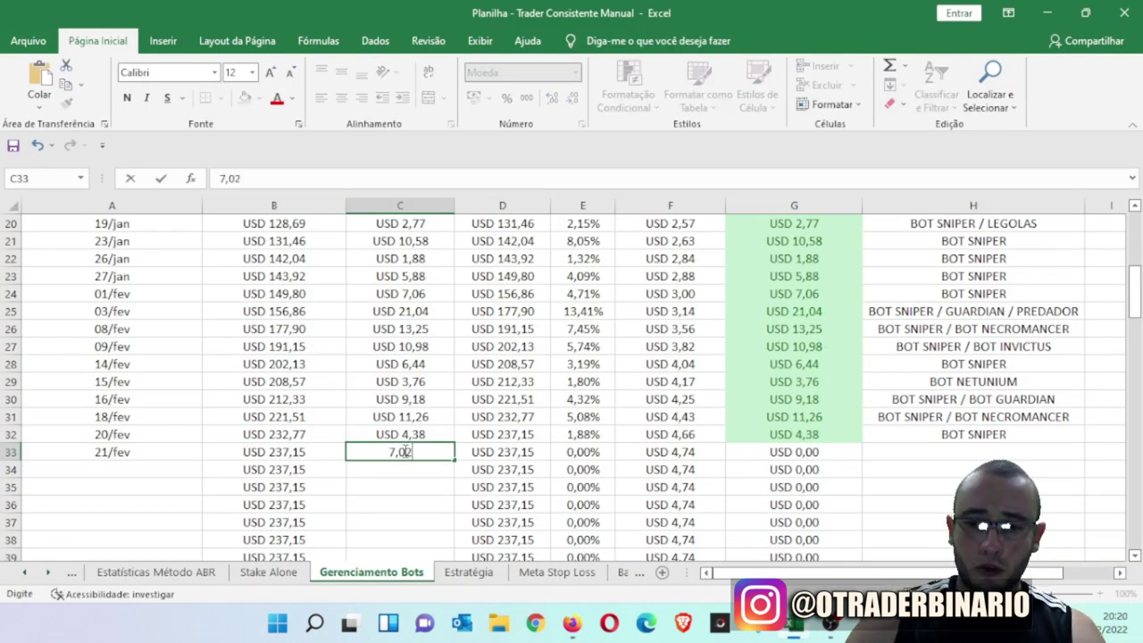
key("Tab")
key("Tab")
key("Tab")
key("Tab")
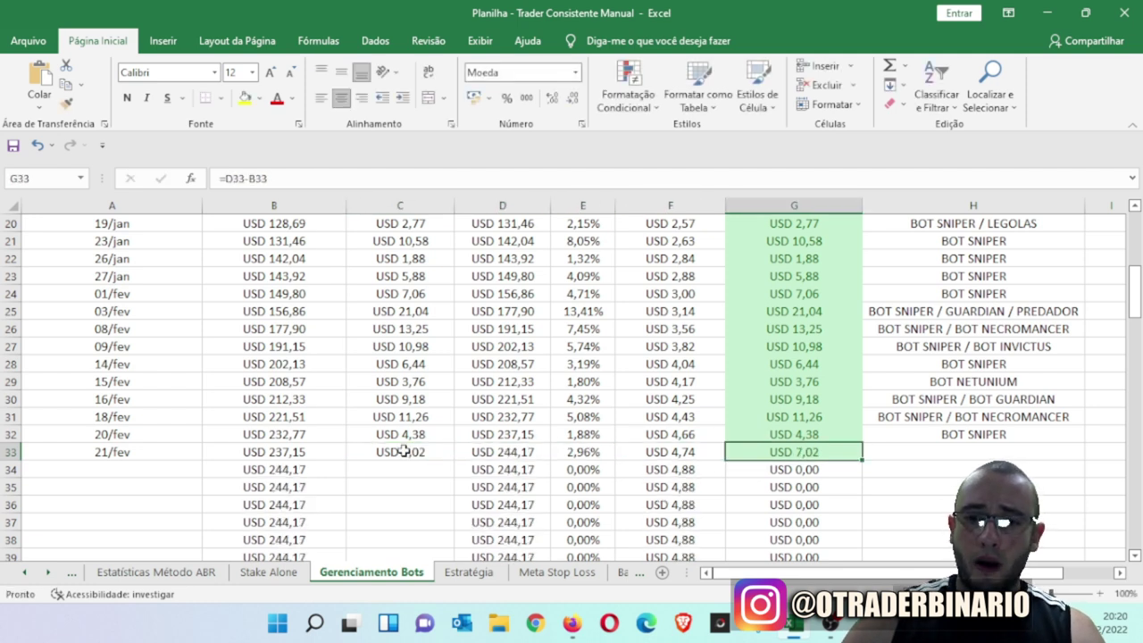
- Enter BOT SNIPER / BOT GUARDIAN as the bots used for 21/fev in column H
key("Left")
key("Left")
key("Right")
key("Right")
key("Right")
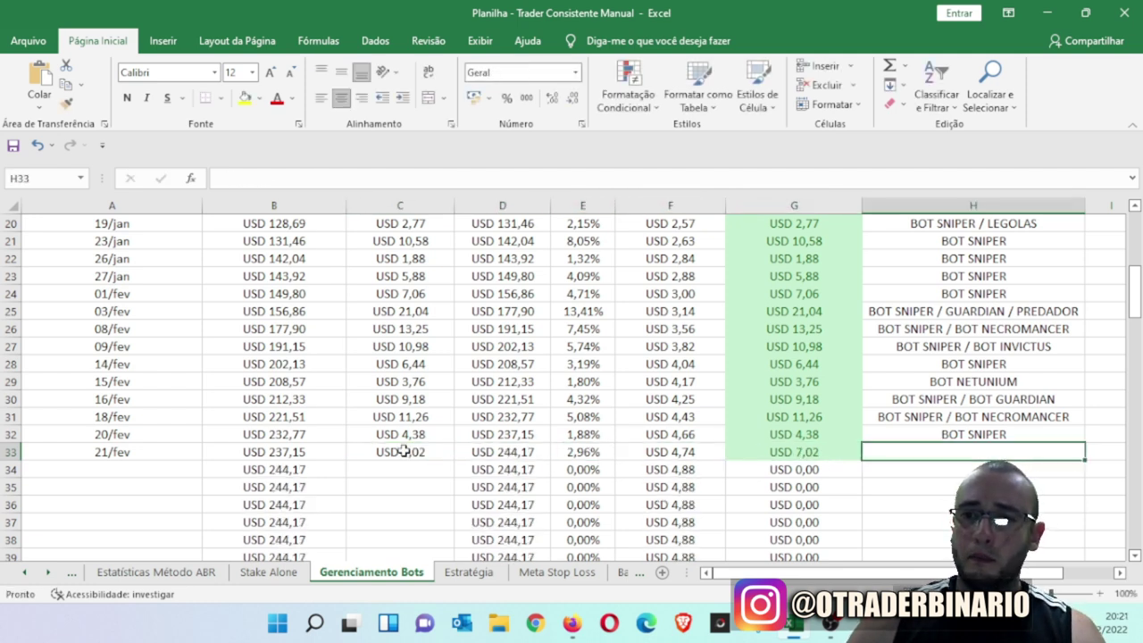
type("BOT SNIPER")
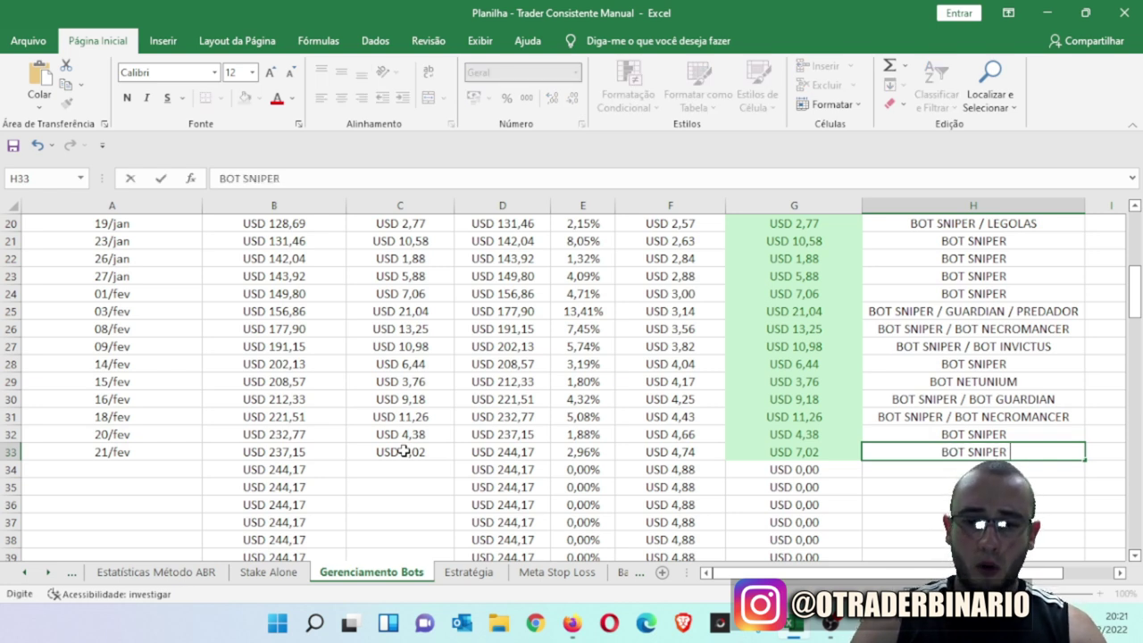
type(" / BOT GUARD")
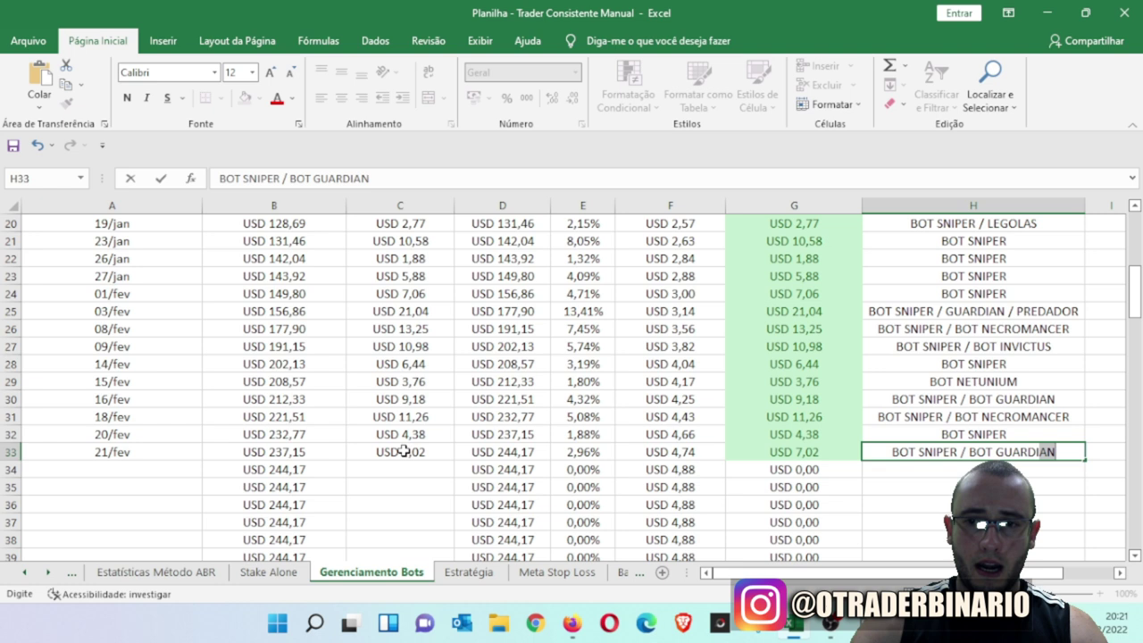
type("IAN")
key("Tab")
left_click_drag(750, 572, 725, 581)
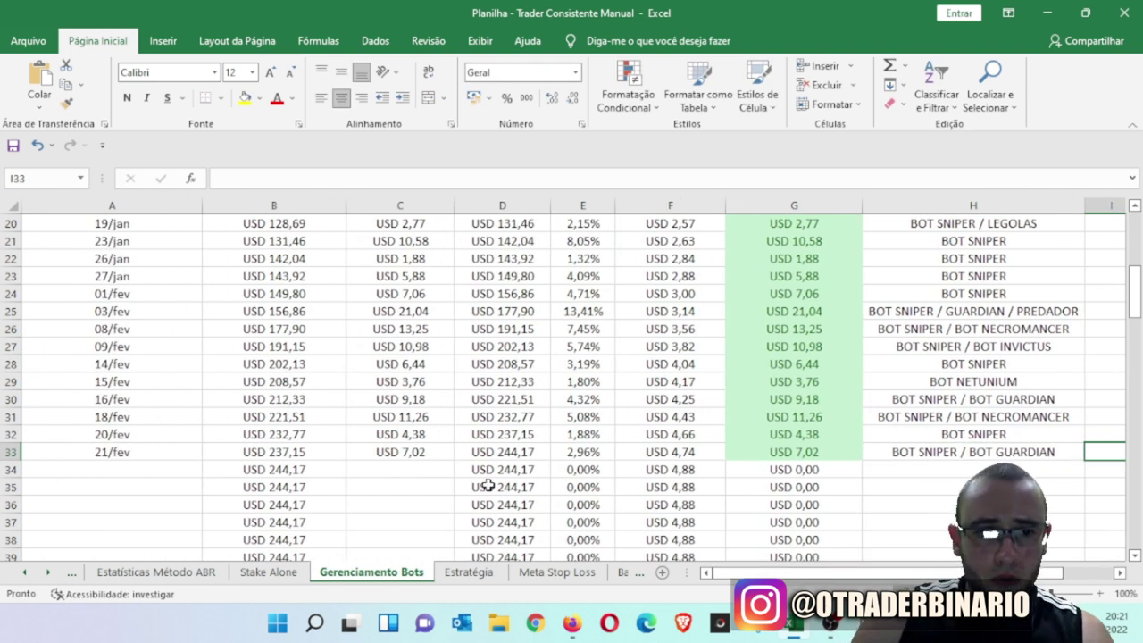
- Update the BANCA ATUAL value in the summary block to 244,17
scroll(500, 471, "up", 4)
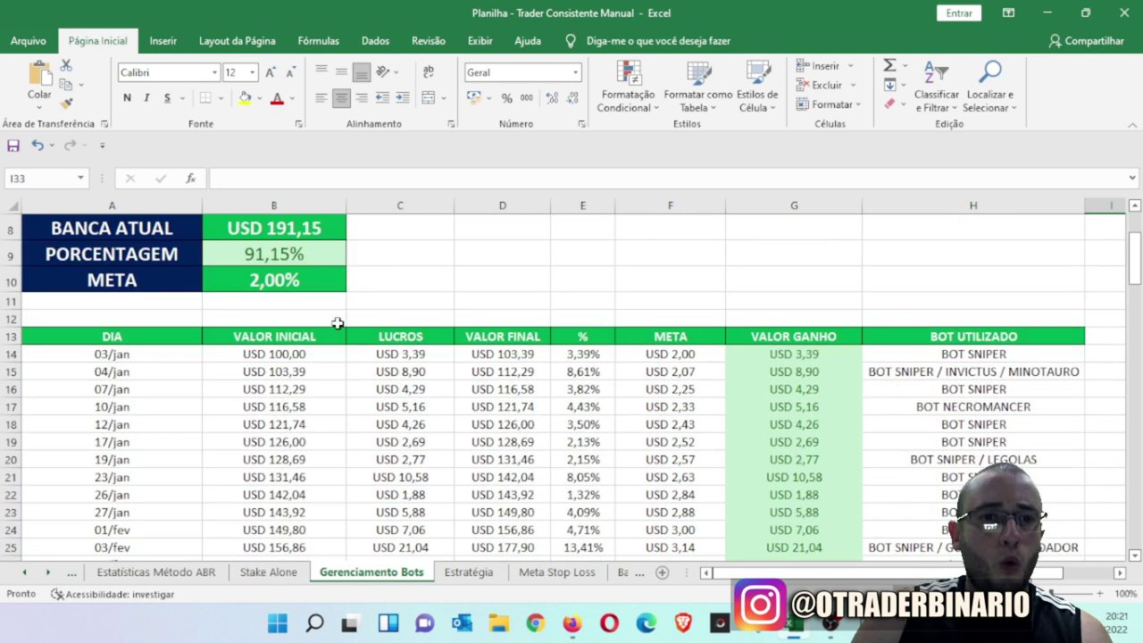
left_click(307, 228)
type("244,,17")
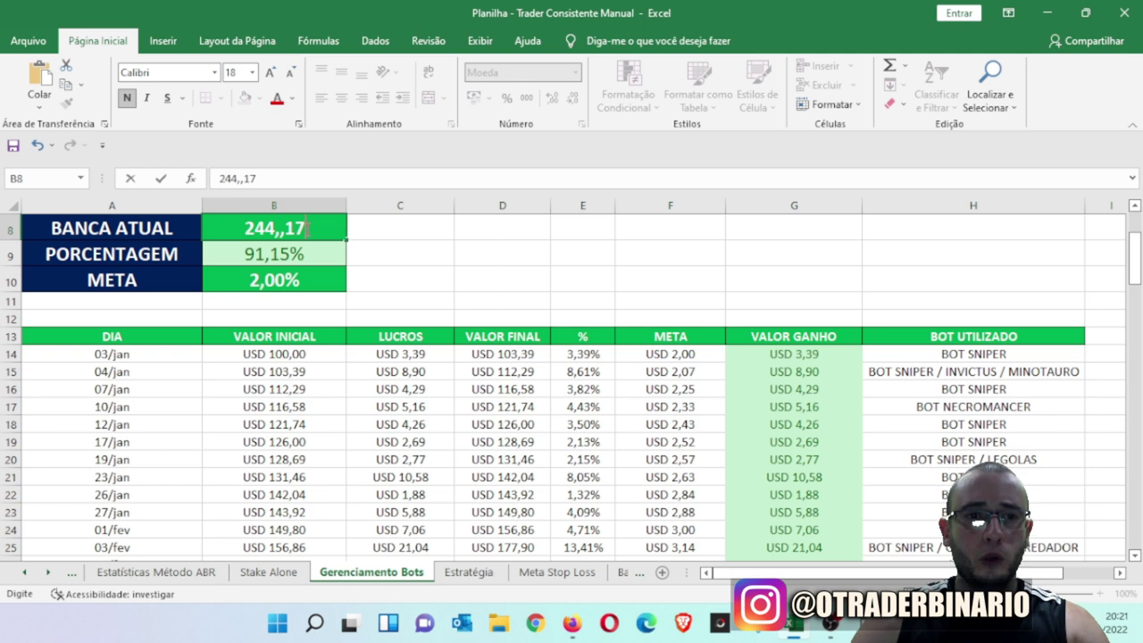
key("BackSpace")
key("BackSpace")
key("BackSpace")
type("17")
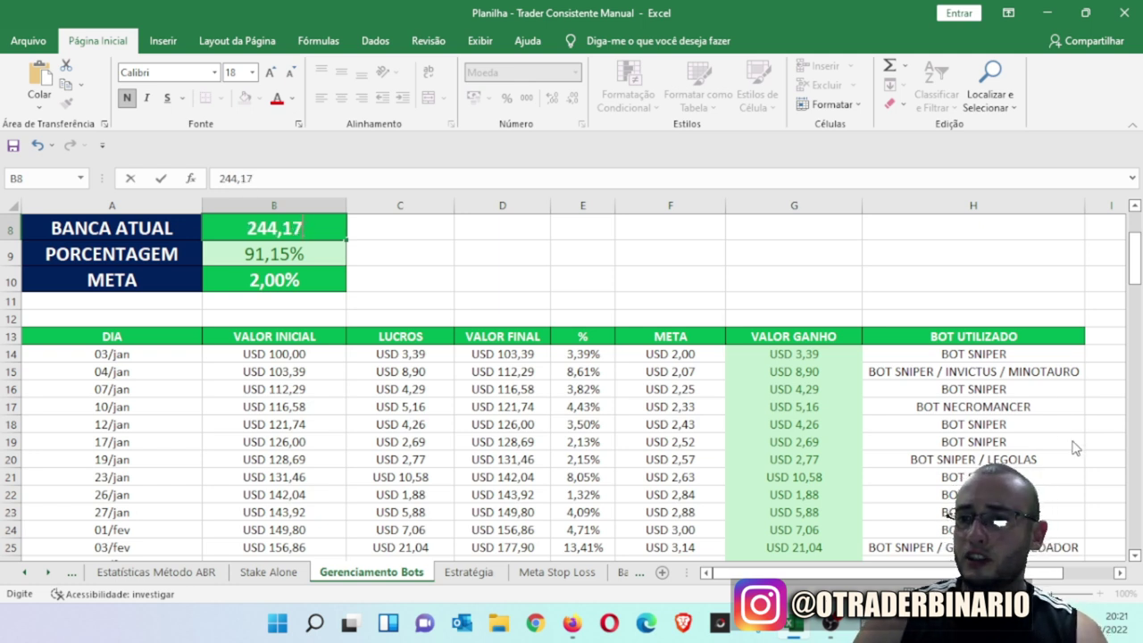
left_click(668, 274)
- Review the initial and current balances, the average of the daily percentages from 03/jan to 21/fev, and the 03/fev gain
scroll(482, 306, "up", 3)
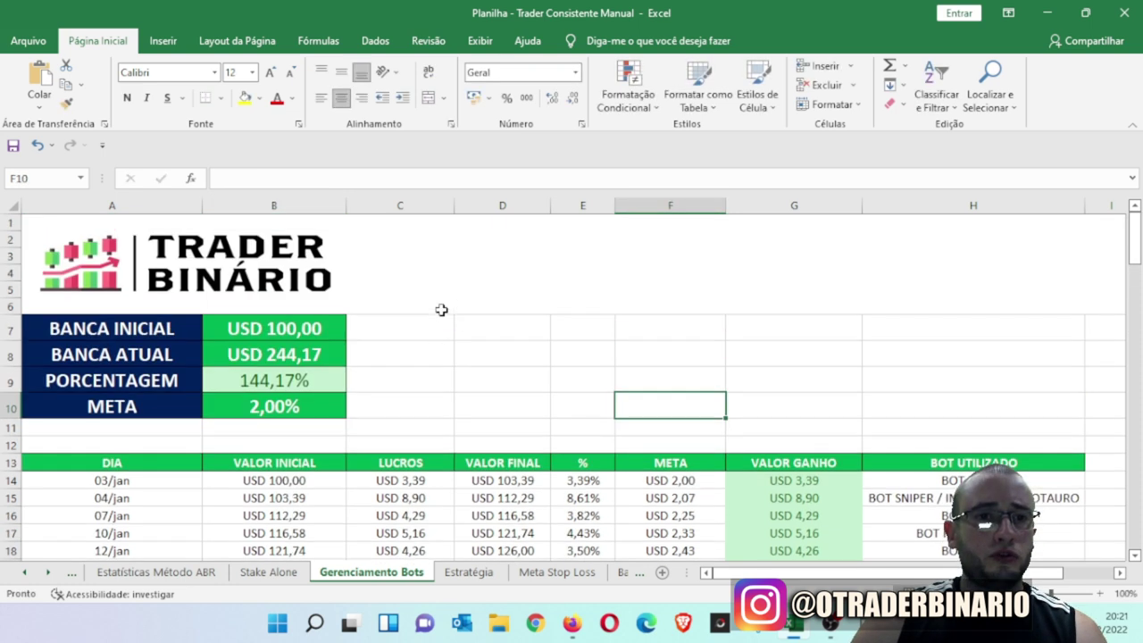
left_click(321, 327)
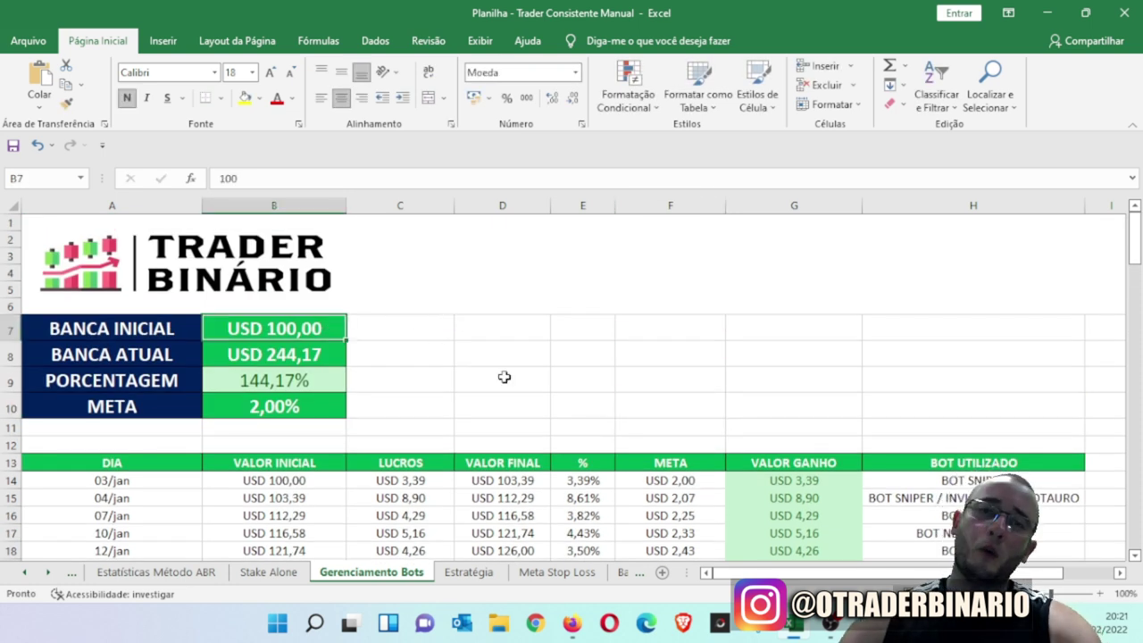
left_click(314, 351)
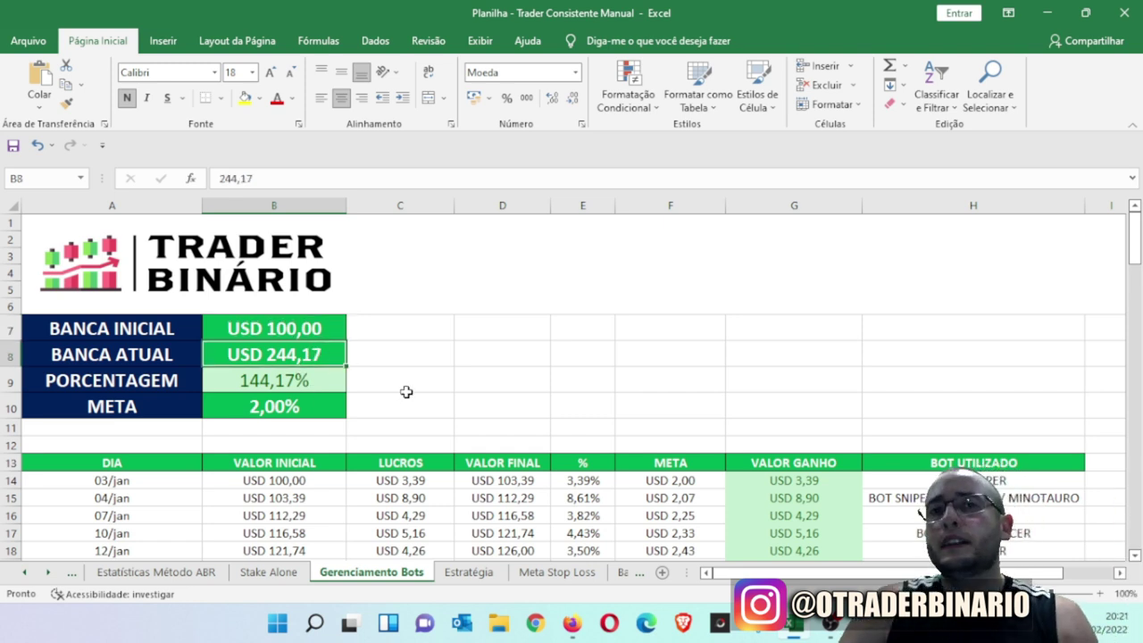
scroll(661, 426, "down", 3)
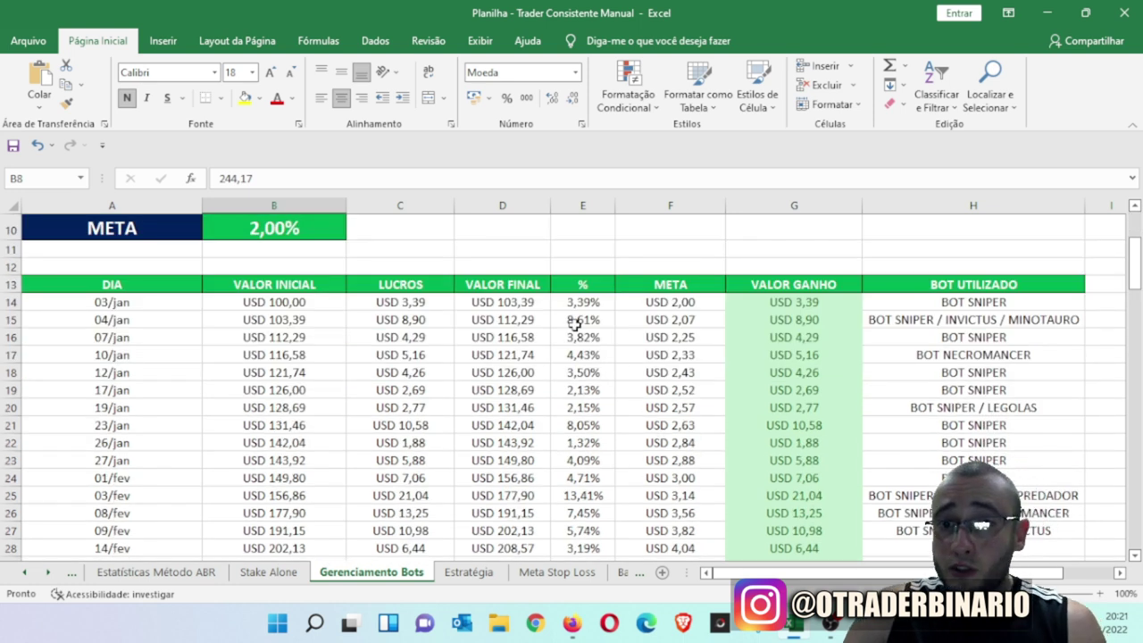
left_click_drag(580, 302, 596, 346)
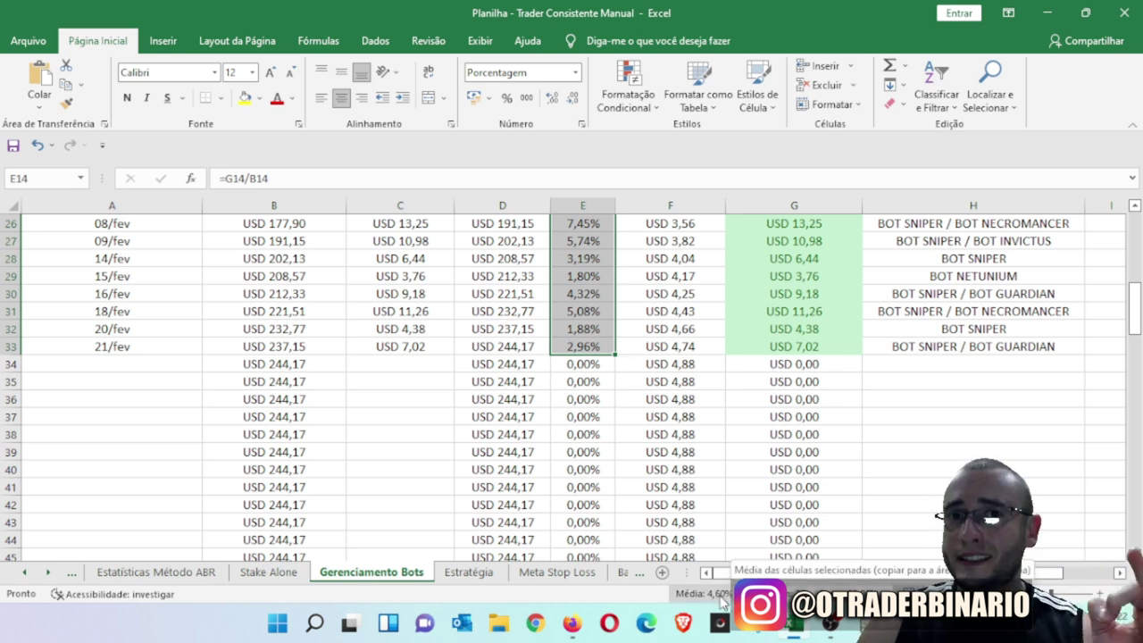
scroll(894, 478, "up", 2)
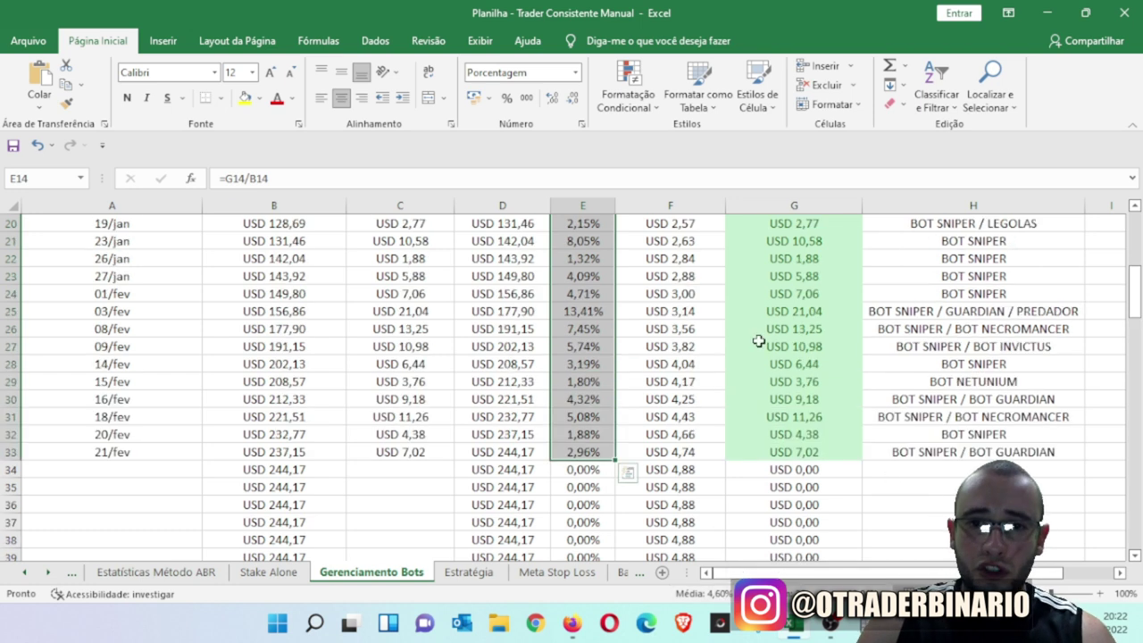
left_click(806, 312)
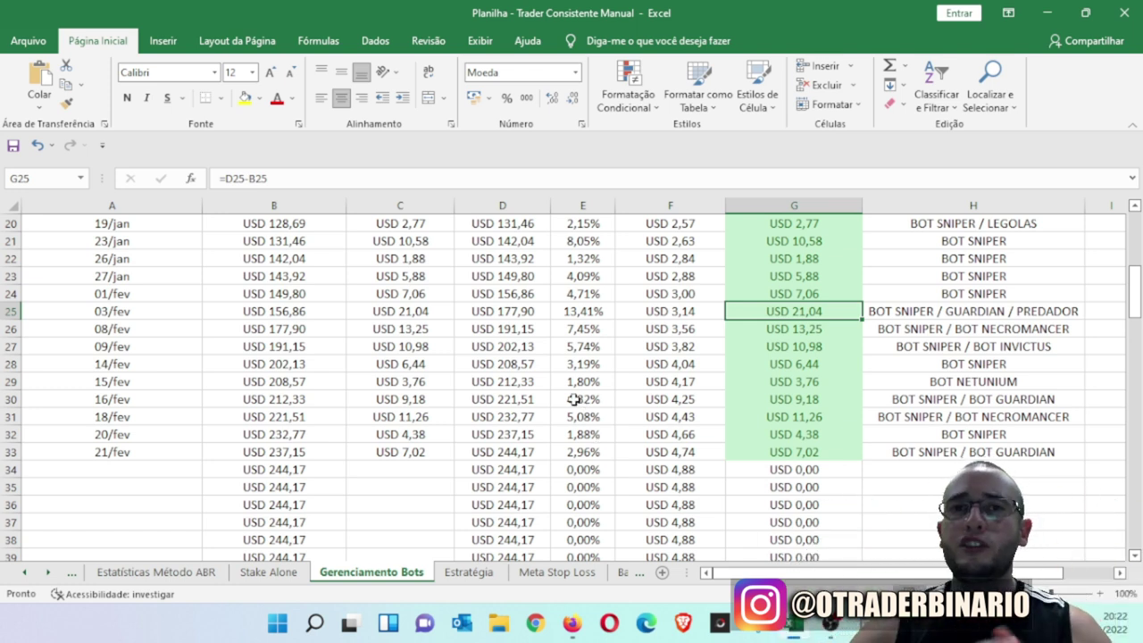
- Open the Fevereiro sheet and check the gain and day percentage recorded for 21/fev
left_click(47, 572)
left_click(48, 572)
left_click(47, 572)
left_click(47, 572)
left_click(340, 572)
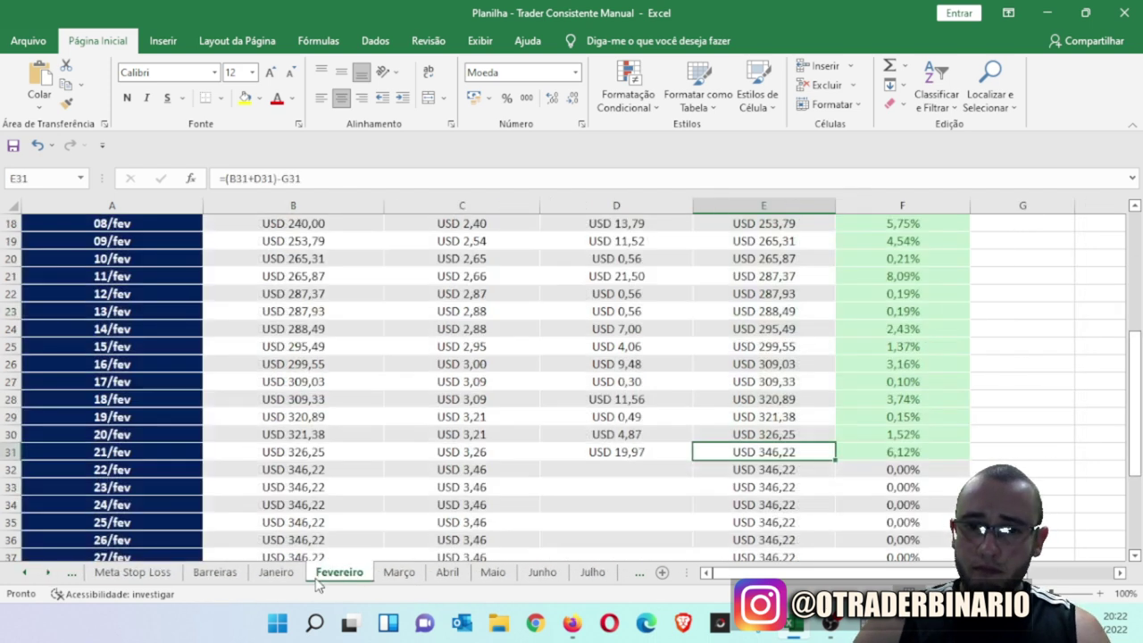
left_click(644, 450)
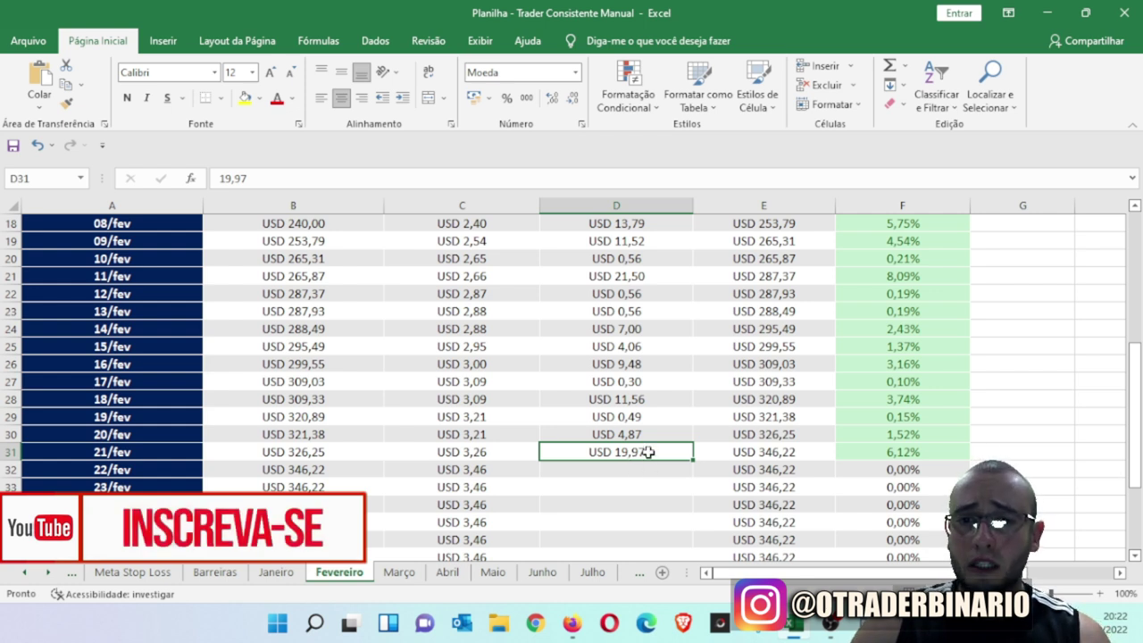
left_click(933, 453)
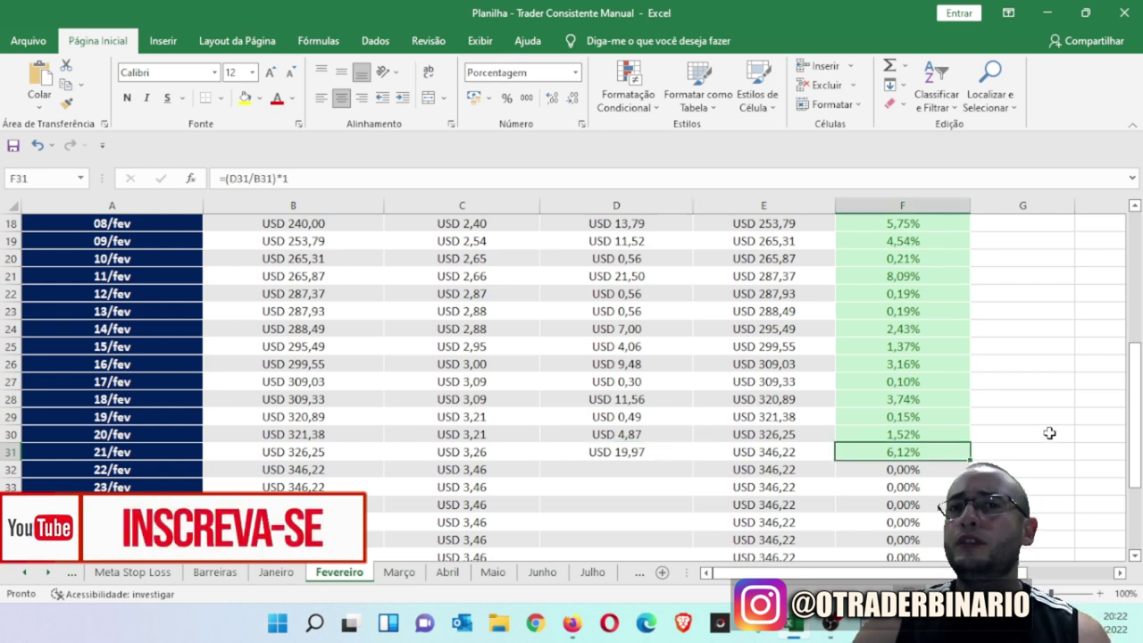
- Check the average of the % DIA values from 01/fev to 21/fev
left_click_drag(1138, 457, 1138, 375)
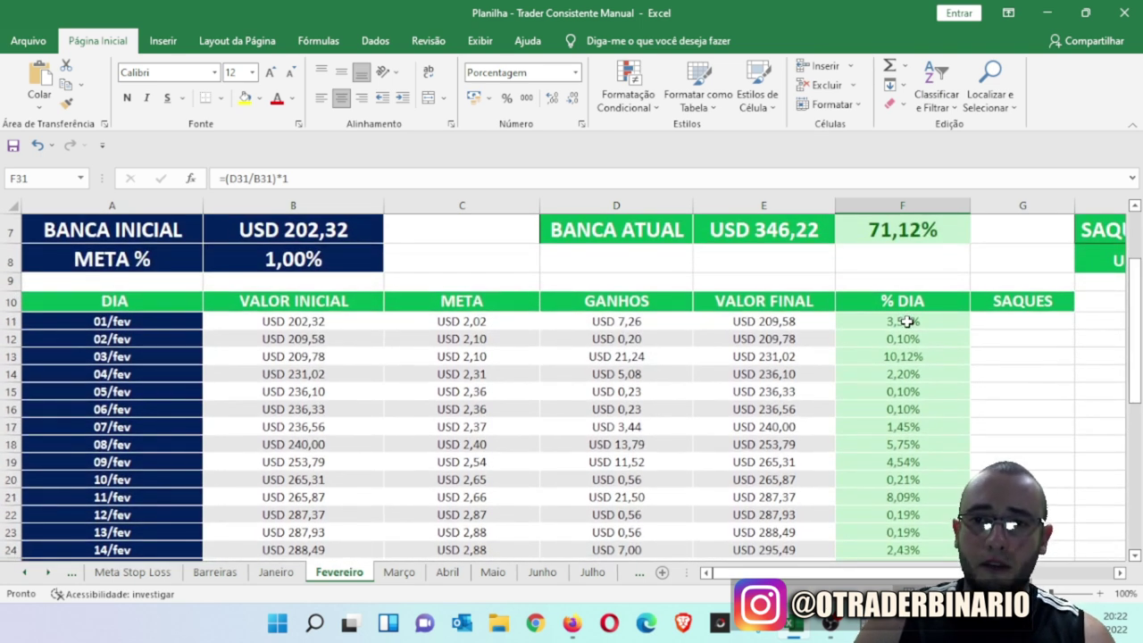
left_click(906, 322)
left_click_drag(906, 321, 897, 451)
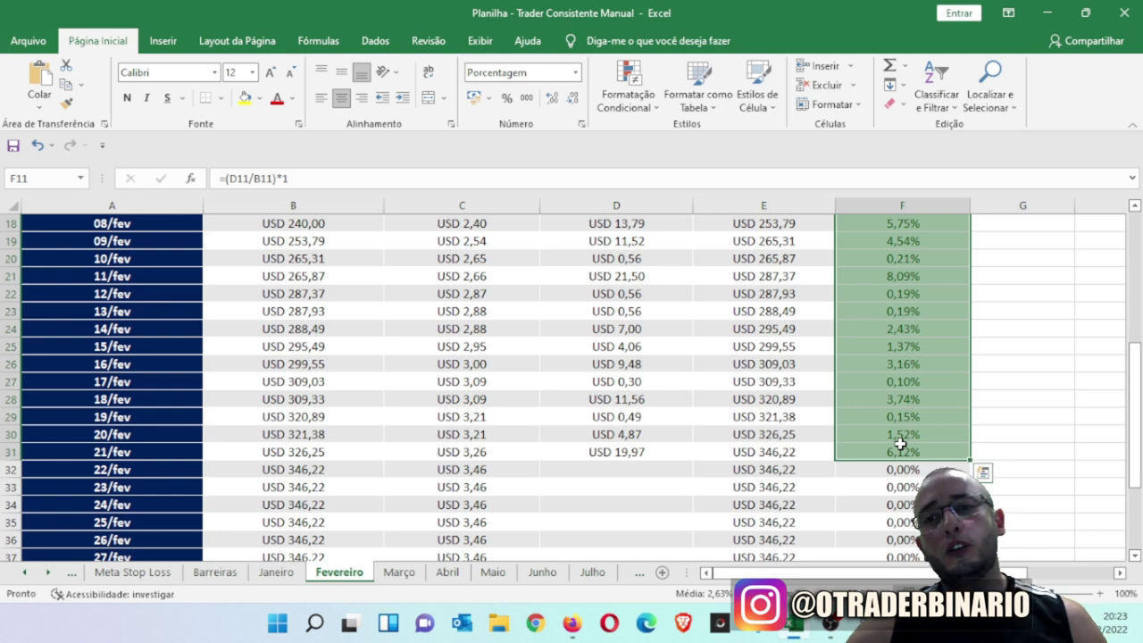
left_click(1046, 361)
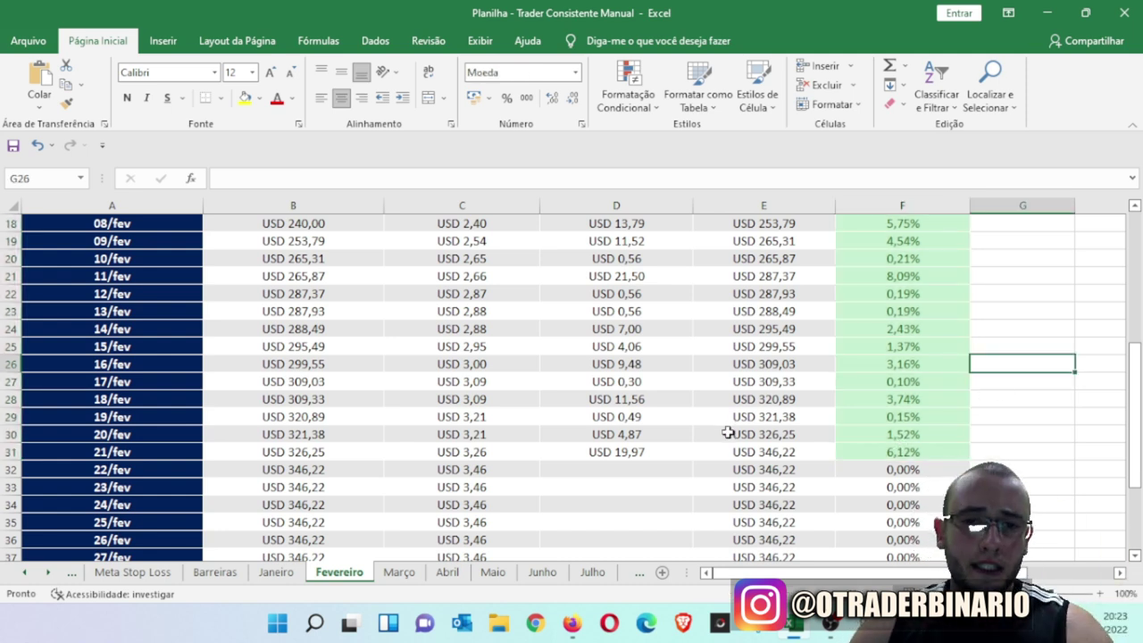
- Review the 21/fev gain and February's initial balance, current balance and overall growth percentage
left_click(642, 452)
scroll(641, 464, "up", 6)
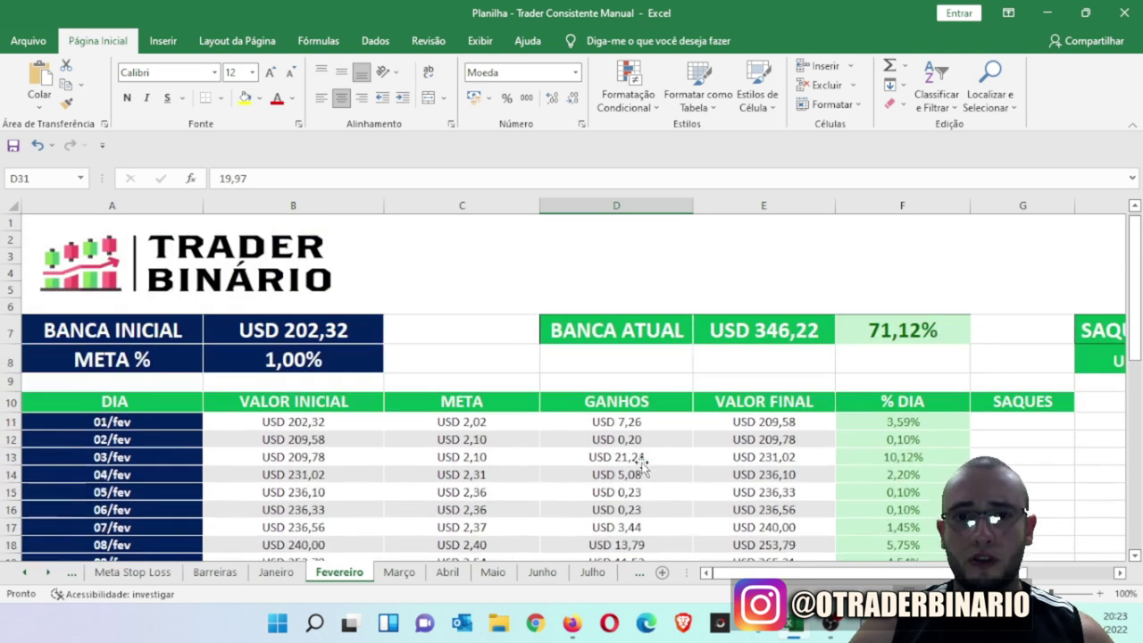
left_click(367, 329)
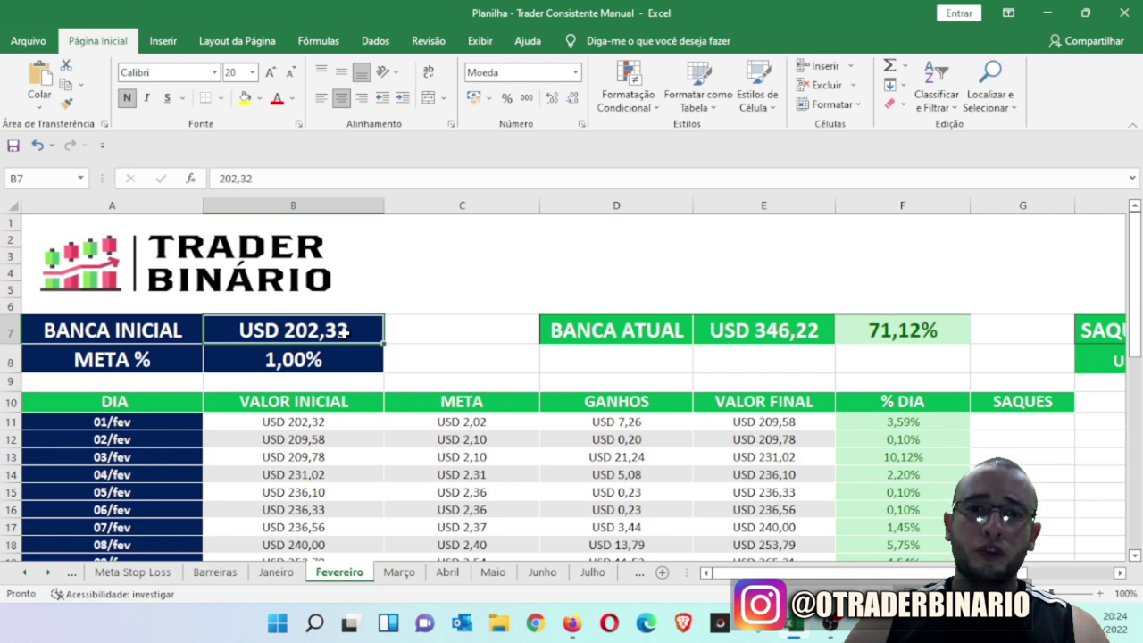
left_click(764, 338)
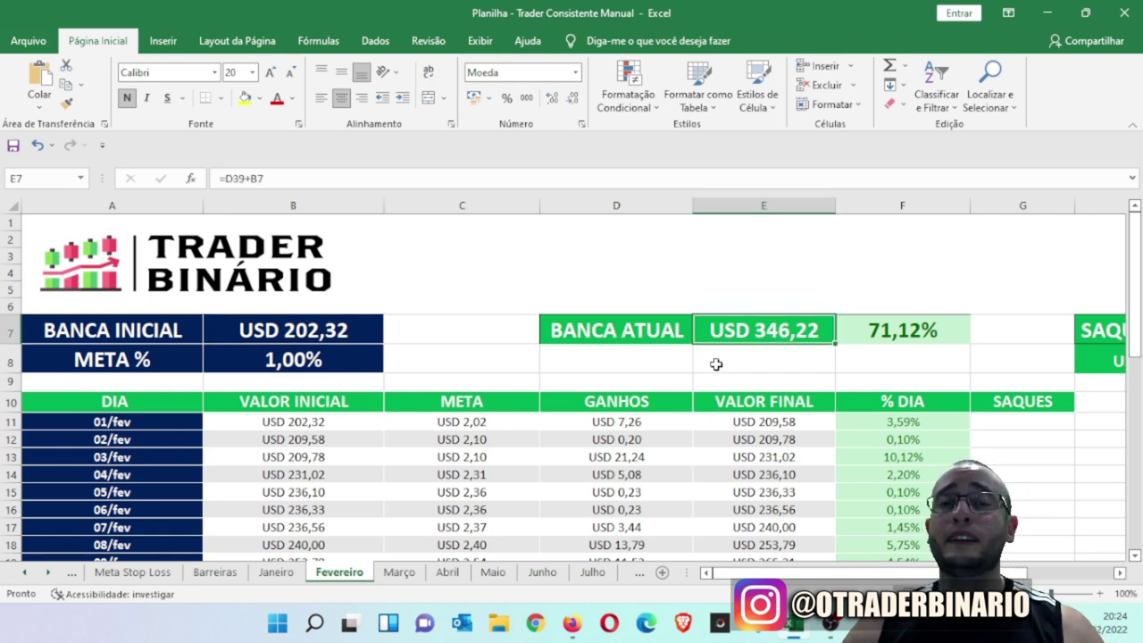
left_click(908, 334)
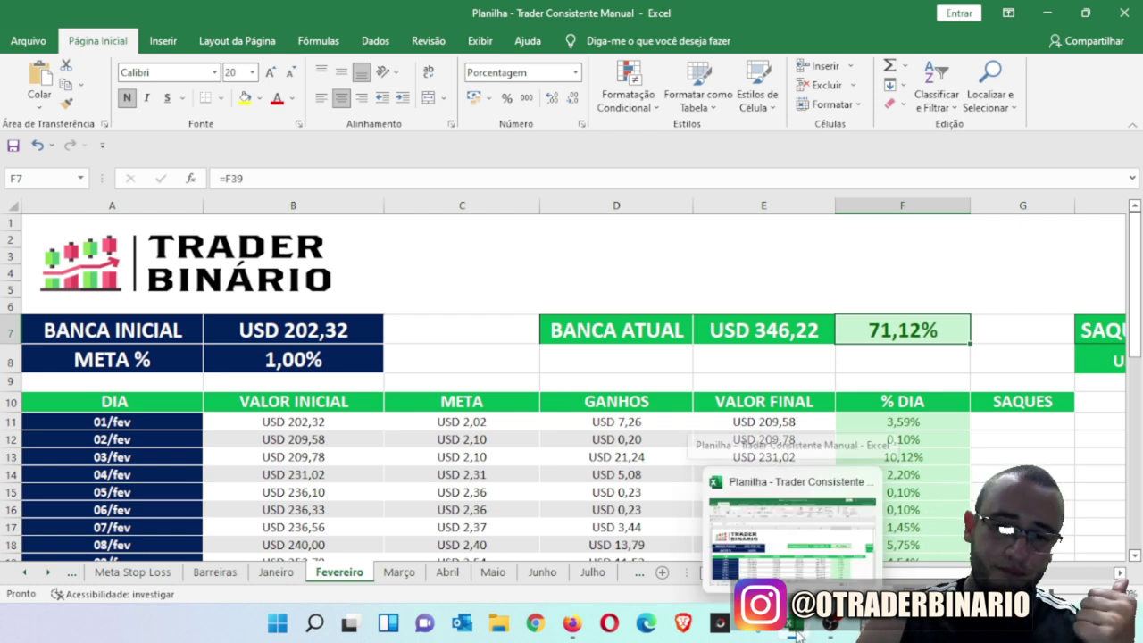
- Find and open Conexão de Área de Trabalho Remota and connect to the remote computer
left_click(317, 624)
type("CONE")
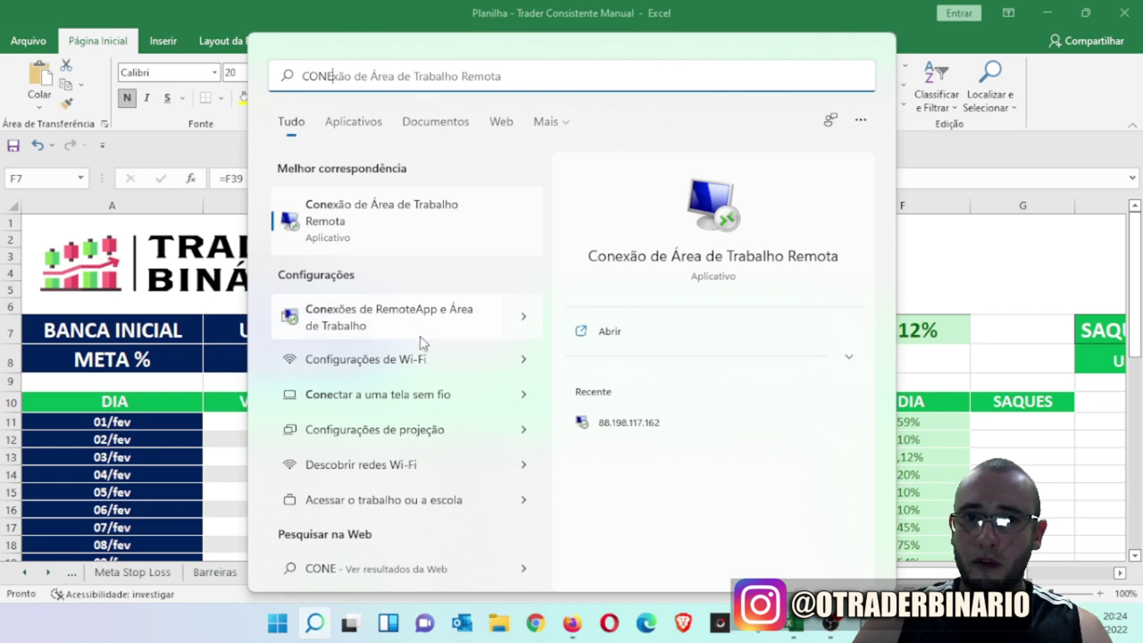
left_click(382, 220)
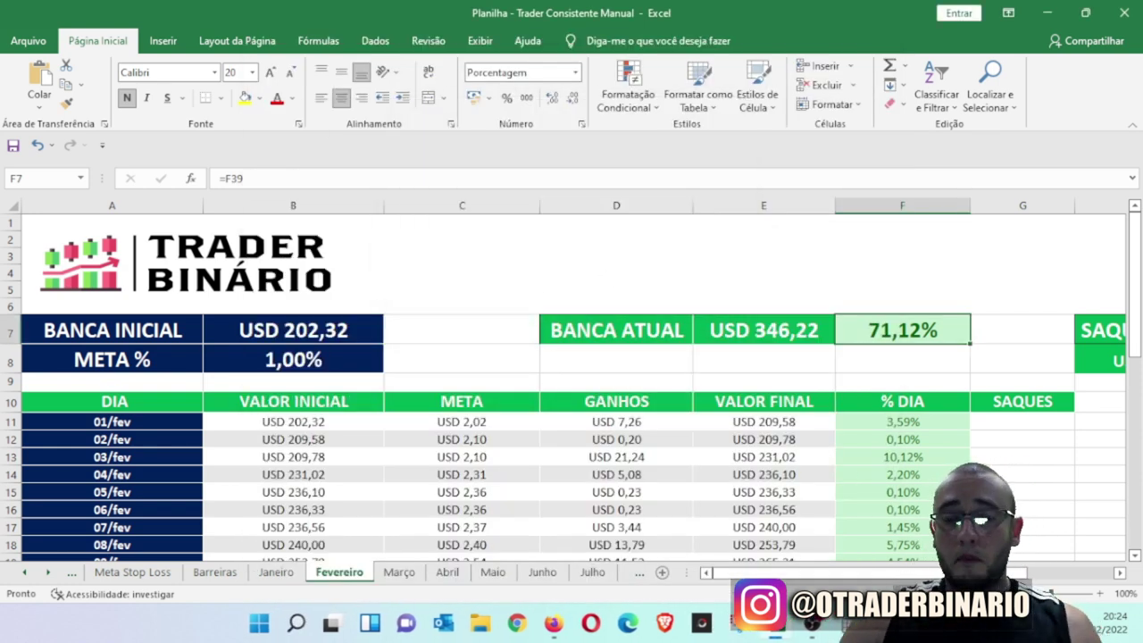
left_click(659, 286)
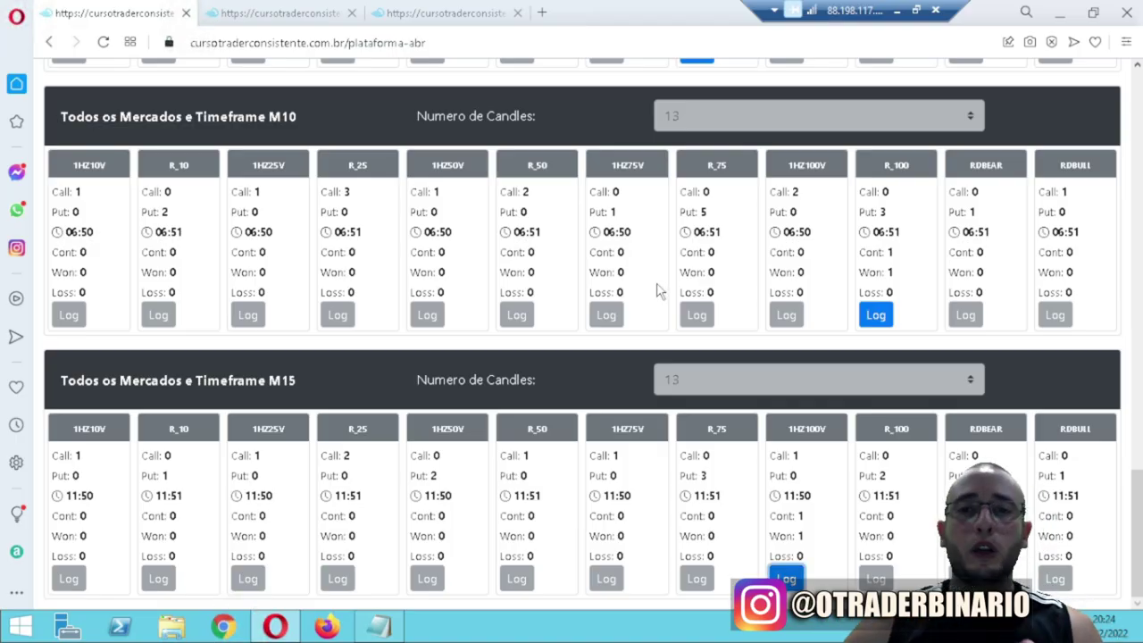
- Compare the candle settings and market results by timeframe on the first and second plataforma-abr pages
left_click(304, 10)
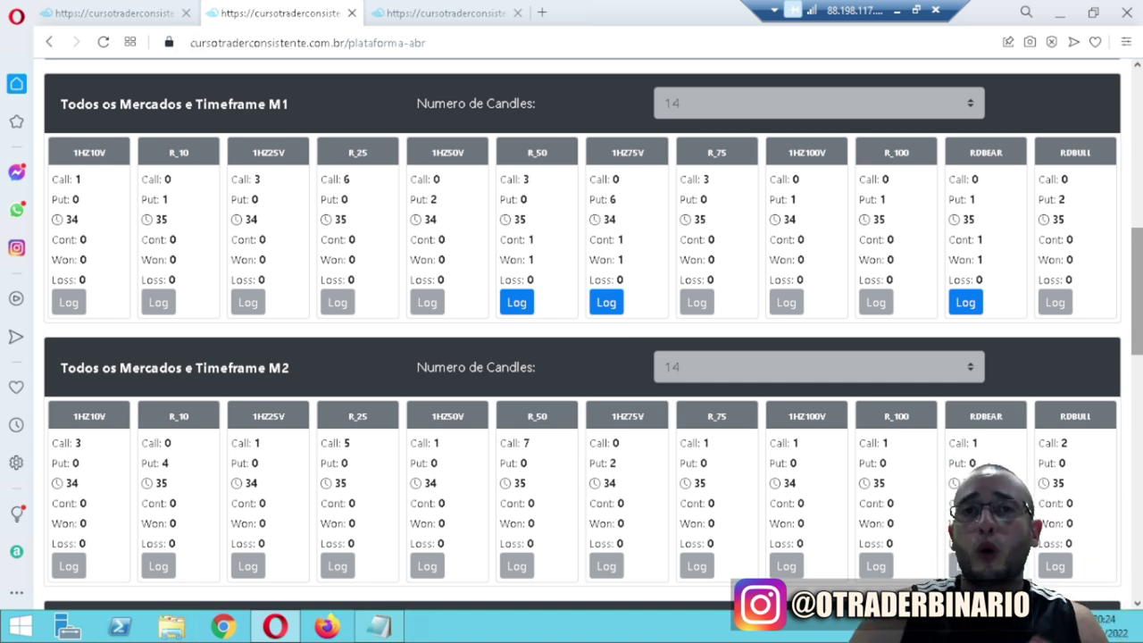
left_click(133, 18)
left_click_drag(1138, 514, 1138, 397)
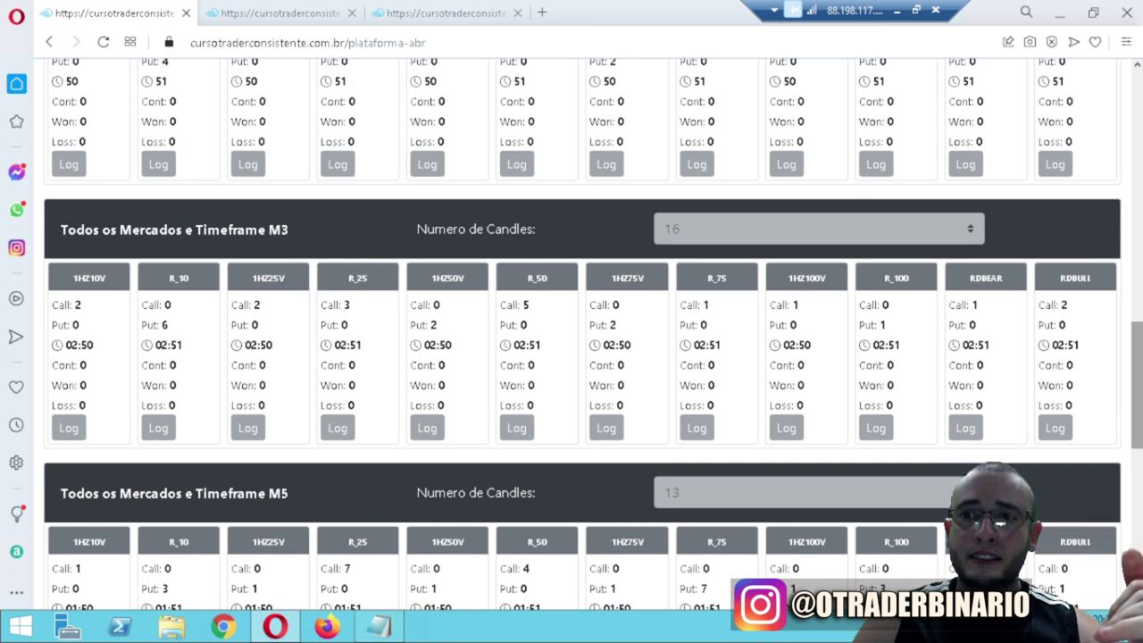
left_click_drag(1139, 434, 1138, 541)
left_click(255, 12)
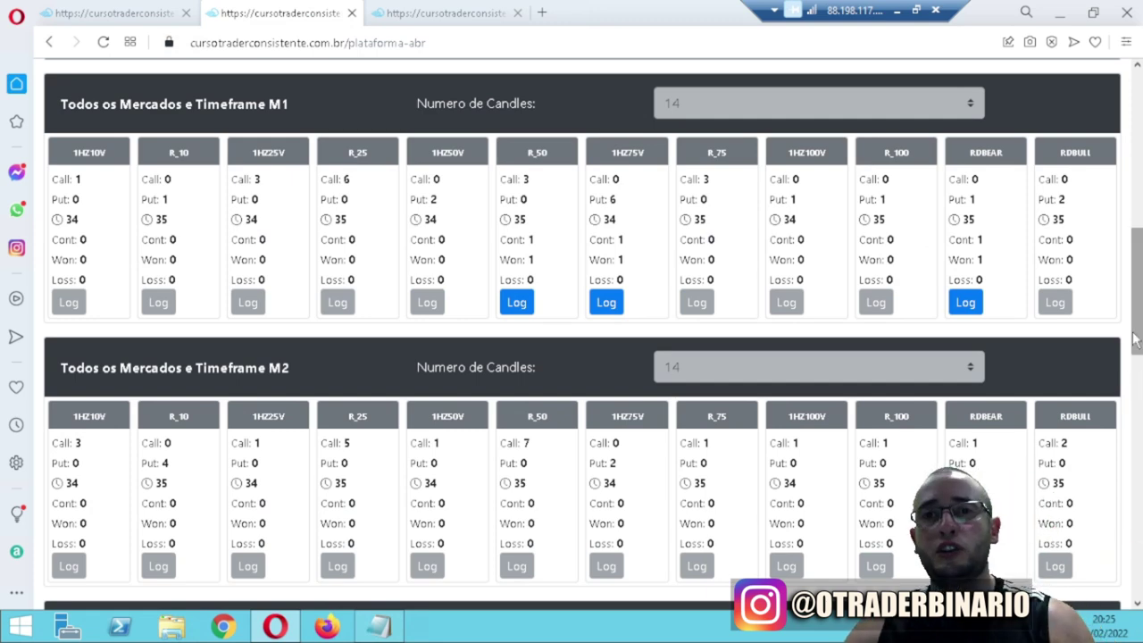
mouse_move(1138, 355)
left_mouse_down()
mouse_move(1138, 594)
mouse_move(1138, 362)
left_mouse_up()
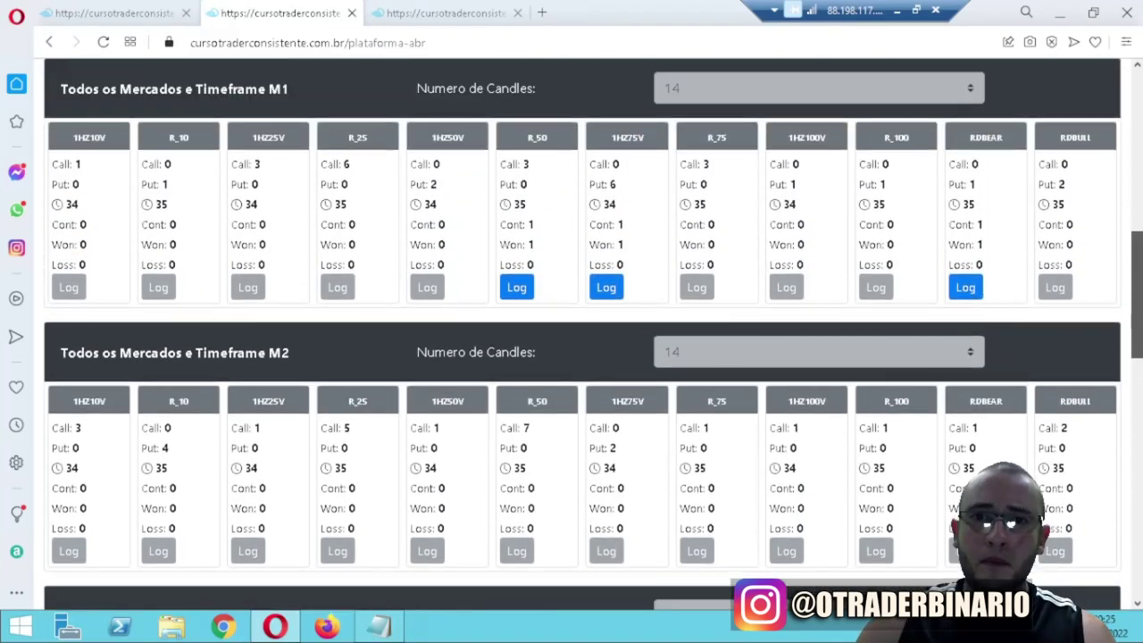
- Examine the M1 trade logs of the 1HZ75V and RDBEAR markets on the second page, closing each log
left_click(606, 287)
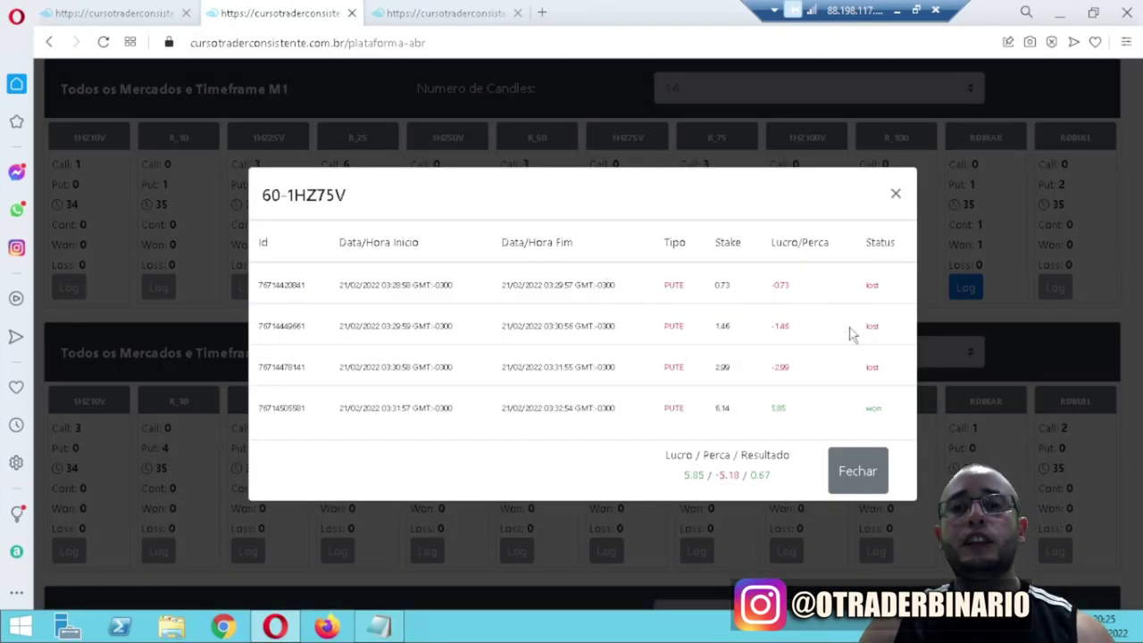
left_click(857, 471)
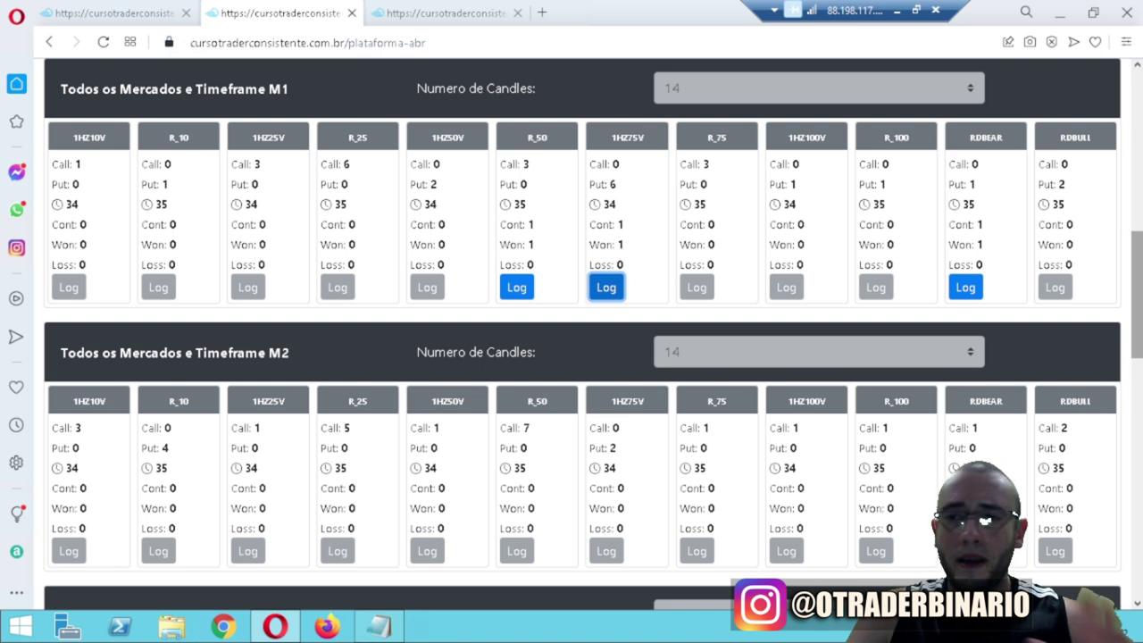
left_click(966, 287)
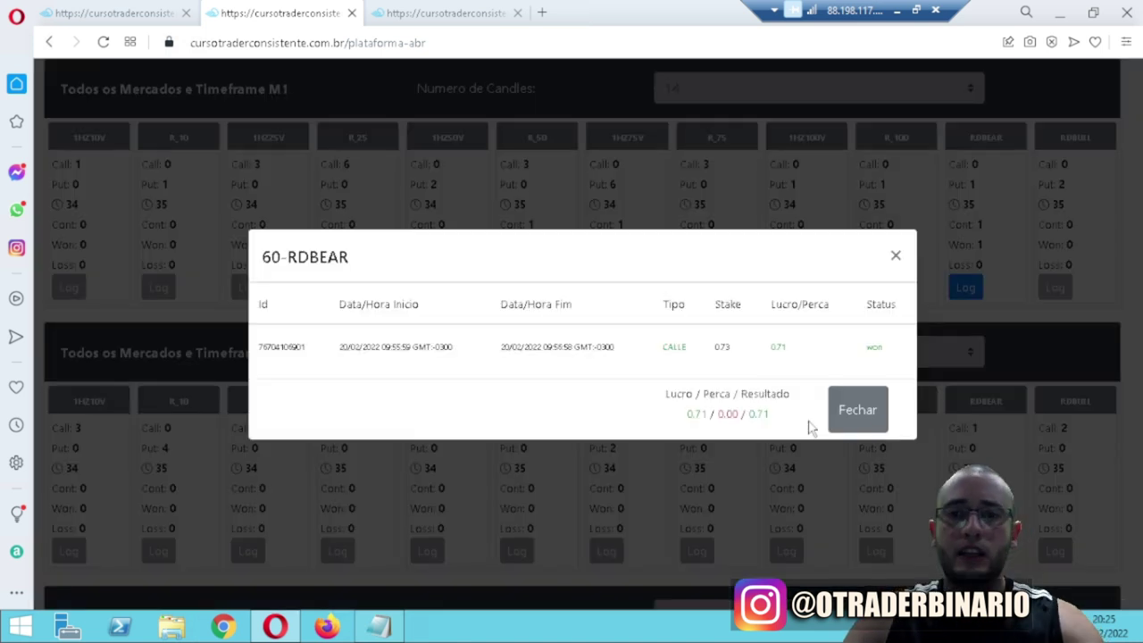
left_click(848, 410)
scroll(1031, 366, "down", 1)
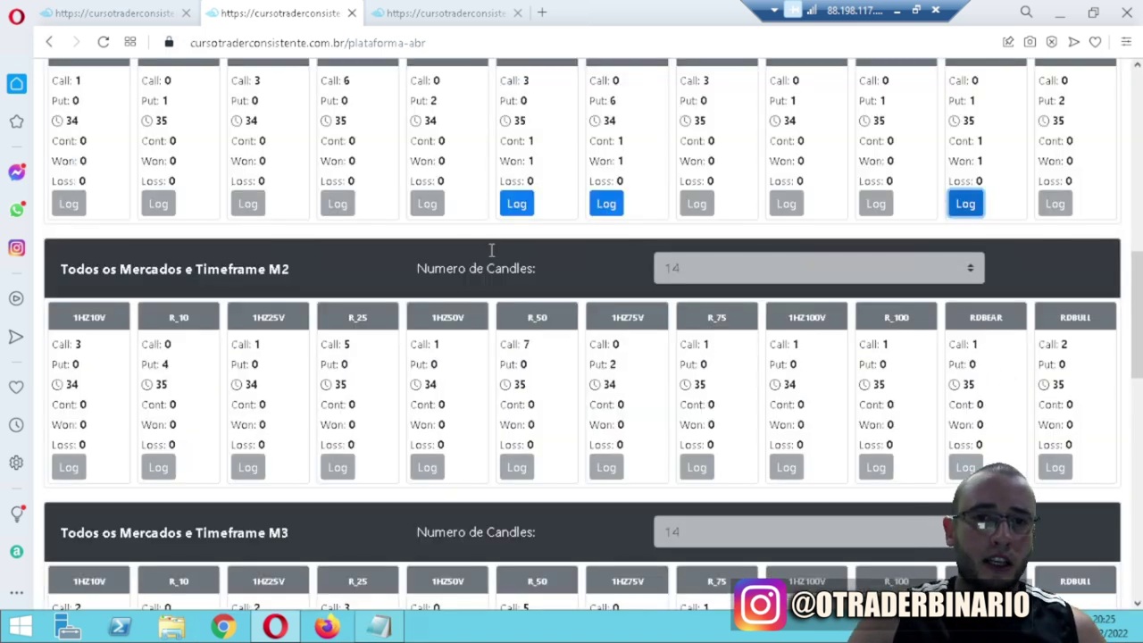
- Examine the M2 to M15 market results on the second page, opening and closing the RDBEAR log under M3
scroll(542, 273, "up", 1)
scroll(549, 435, "down", 4)
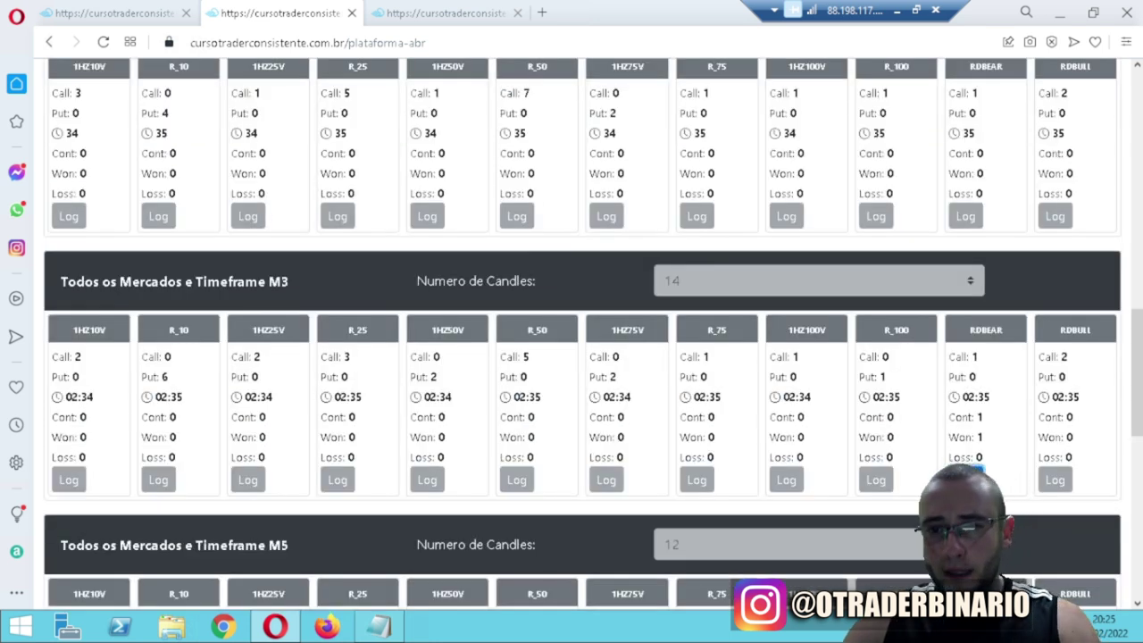
left_click(965, 480)
left_click(845, 418)
scroll(1137, 473, "down", 2)
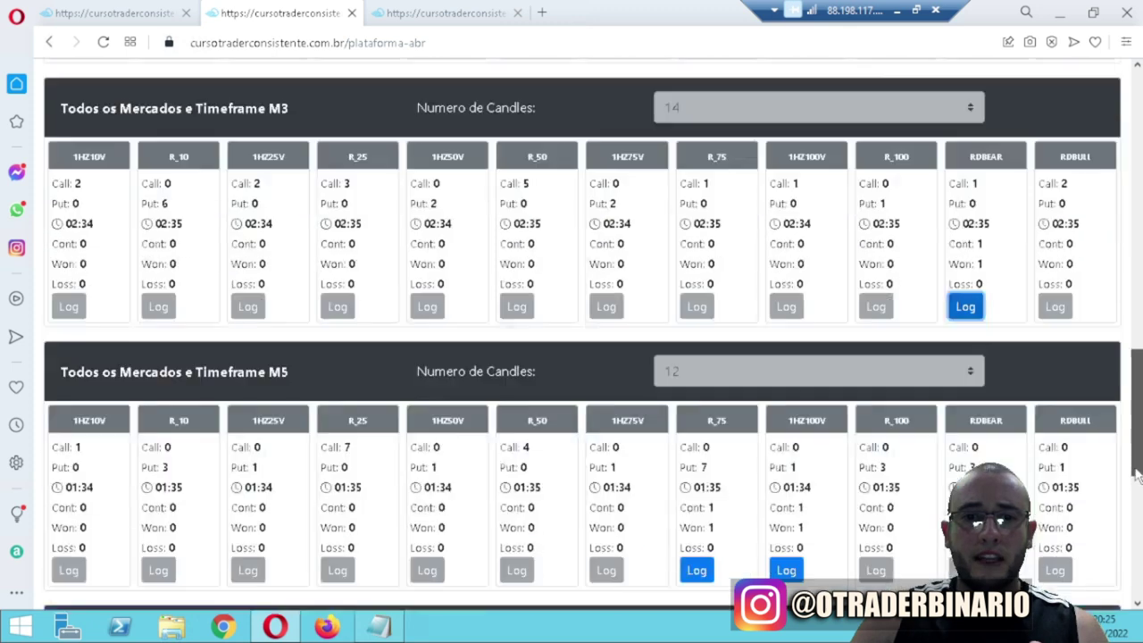
scroll(1138, 473, "down", 2)
scroll(1136, 500, "down", 3)
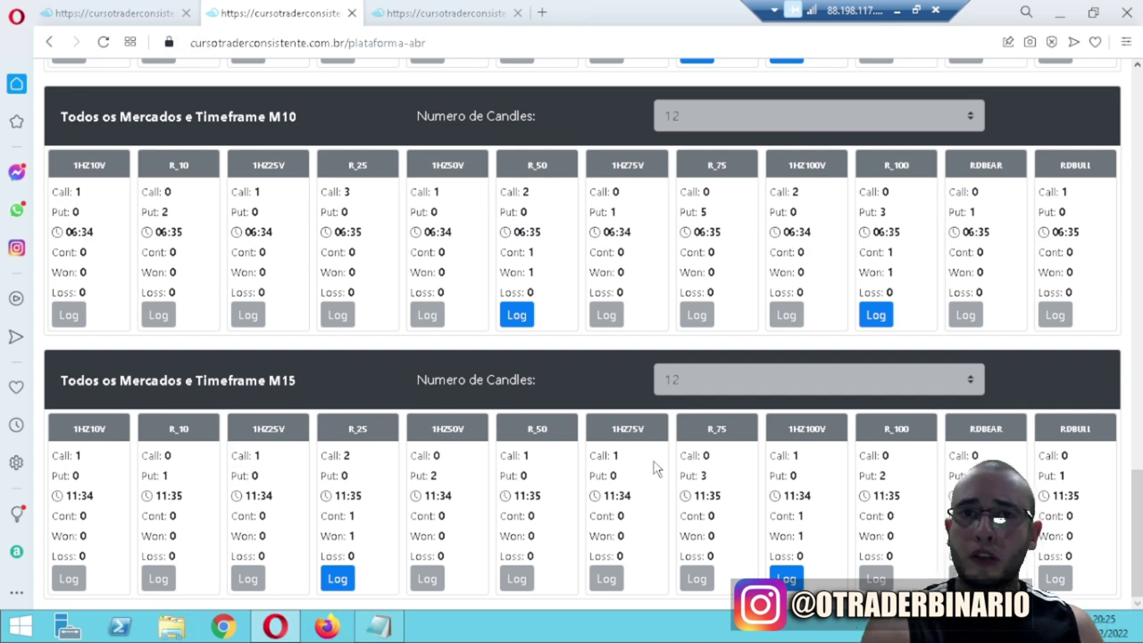
- Return to the Excel spreadsheet and open the February entries of the Método ABR Rendimentos sheet at 14/fev
left_click(896, 13)
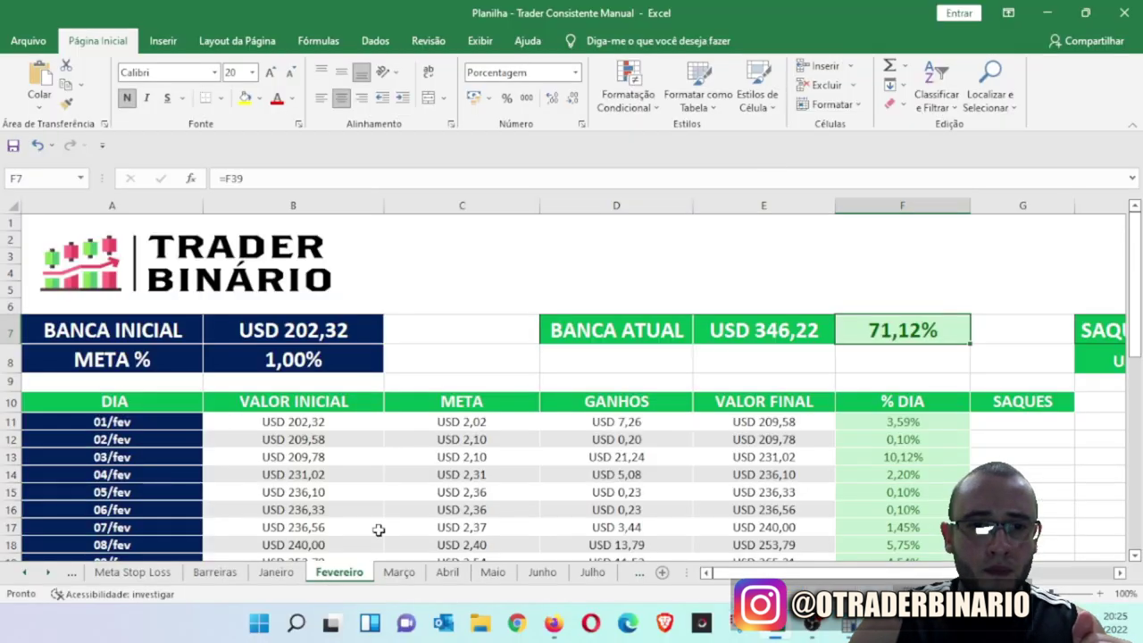
left_click(24, 573)
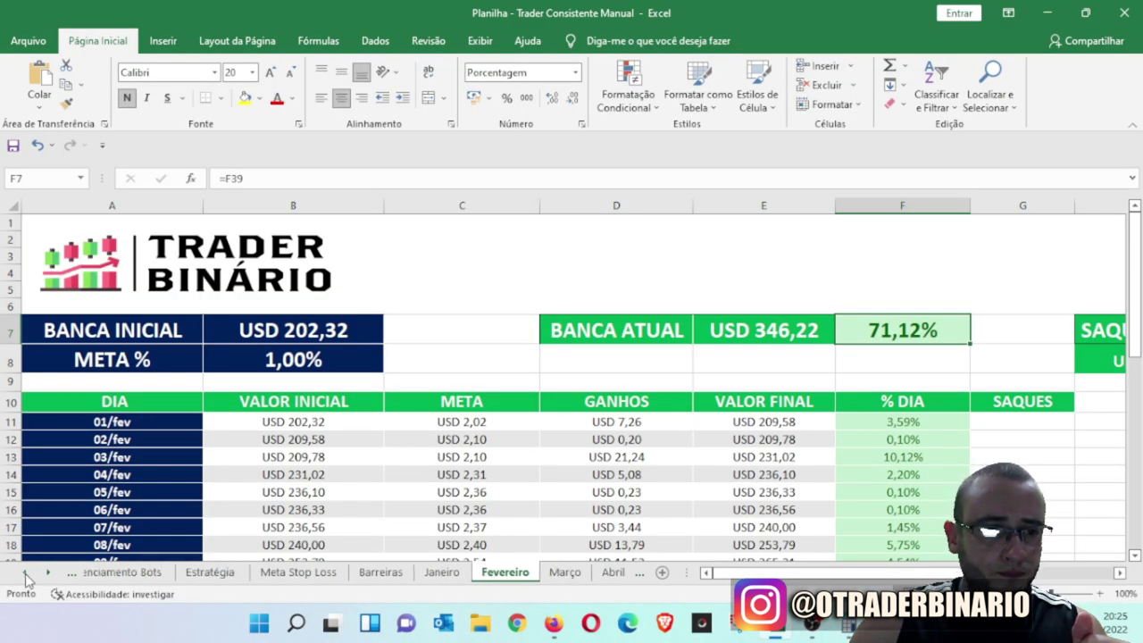
left_click(24, 573)
left_click(24, 573)
left_click(201, 572)
left_click(934, 402)
left_click_drag(1134, 228, 1134, 465)
left_click(332, 420)
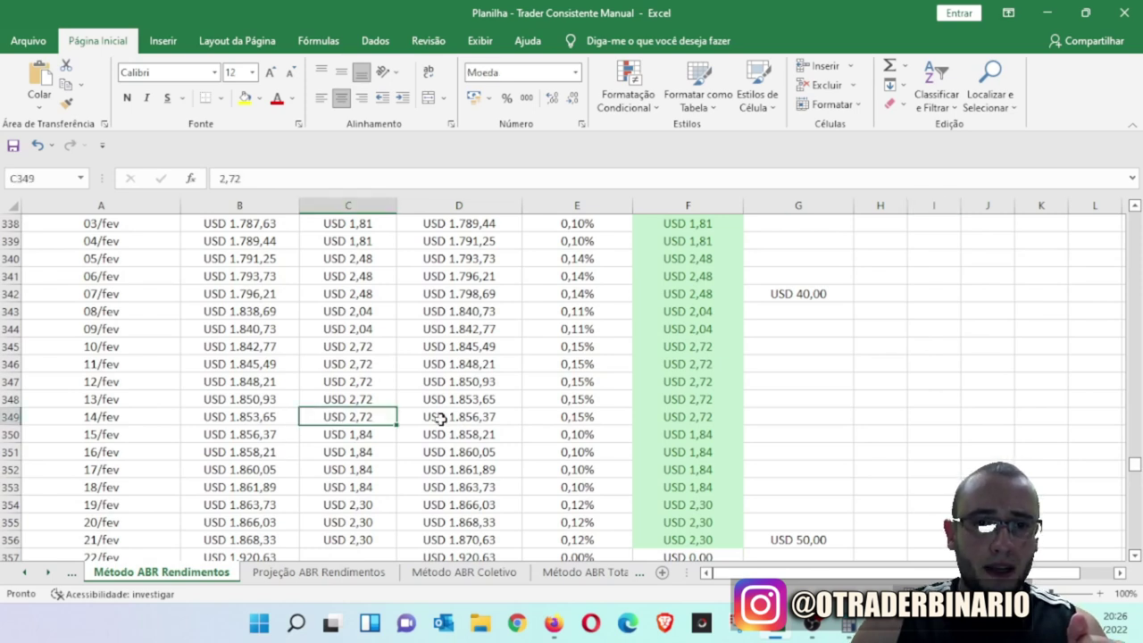
- Review the daily percentages from 14/fev to 21/fev, the 21/fev contribution and the 22/fev initial value
scroll(464, 366, "down", 1)
left_click_drag(592, 363, 600, 487)
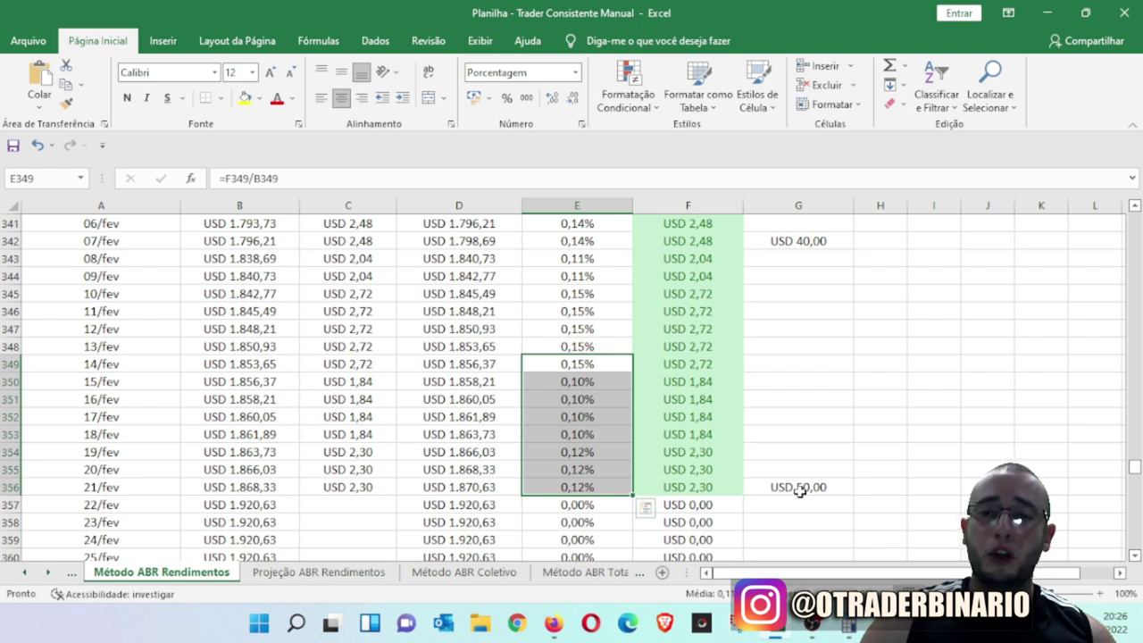
left_click(802, 487)
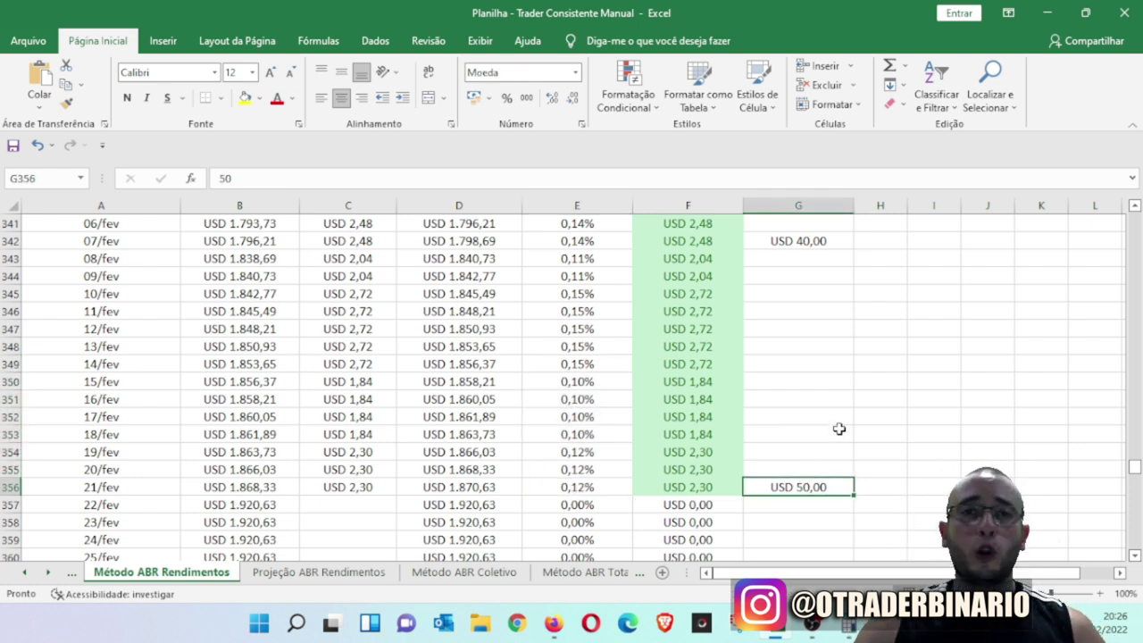
left_click(258, 505)
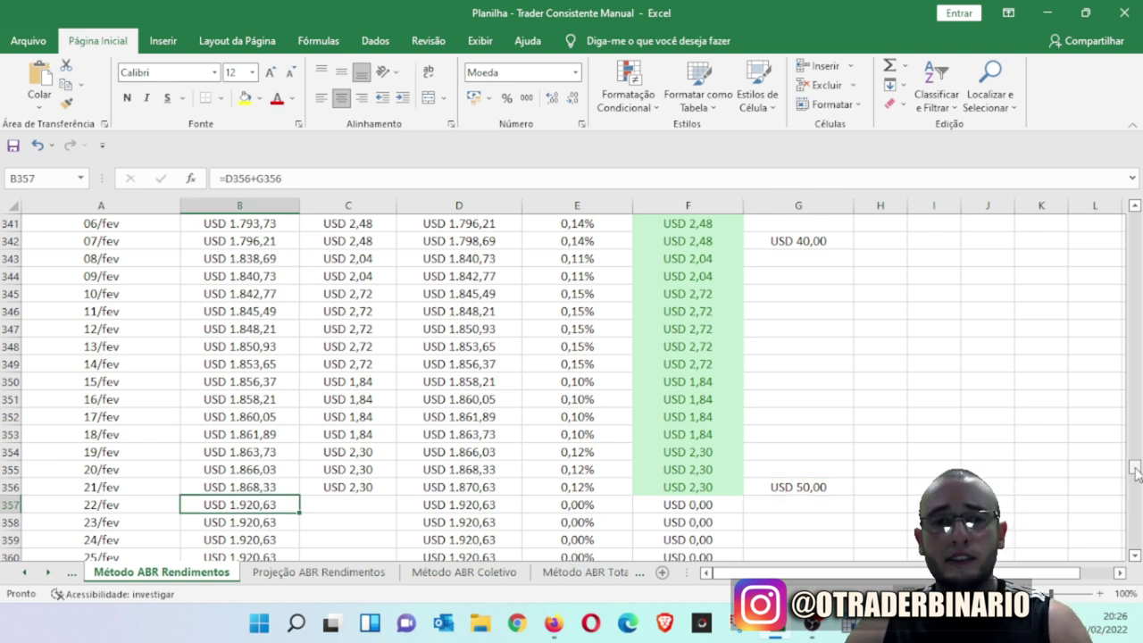
- Review the current balance and growth percentage in the summary of the Método ABR Rendimentos sheet
left_click_drag(1137, 473, 1137, 396)
left_click_drag(1134, 466, 1134, 217)
left_click(262, 362)
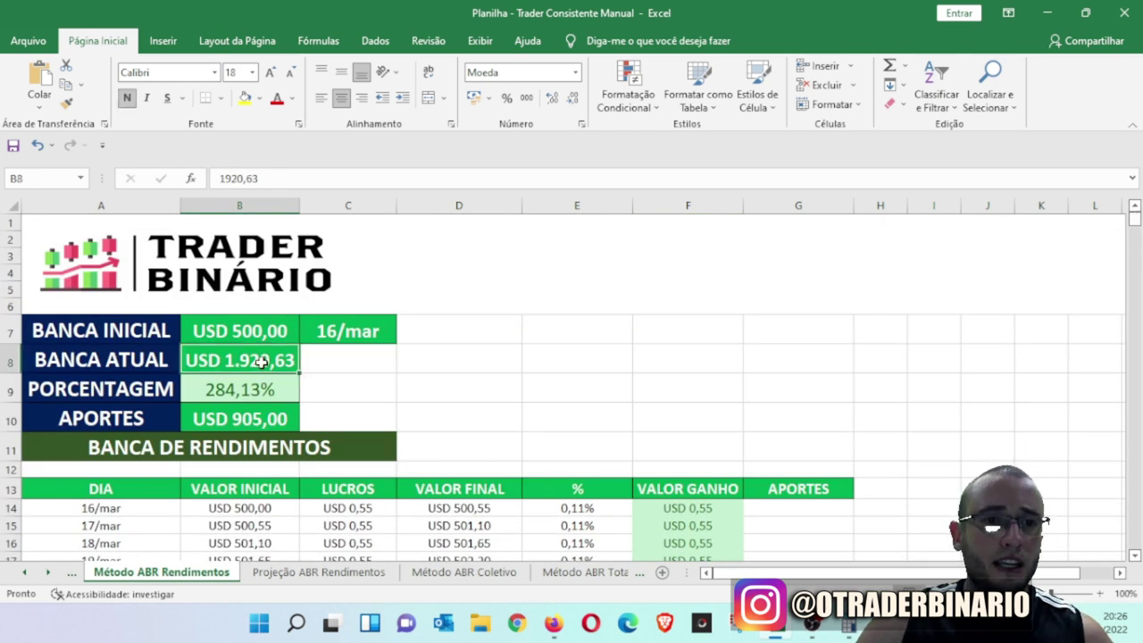
left_click(244, 399)
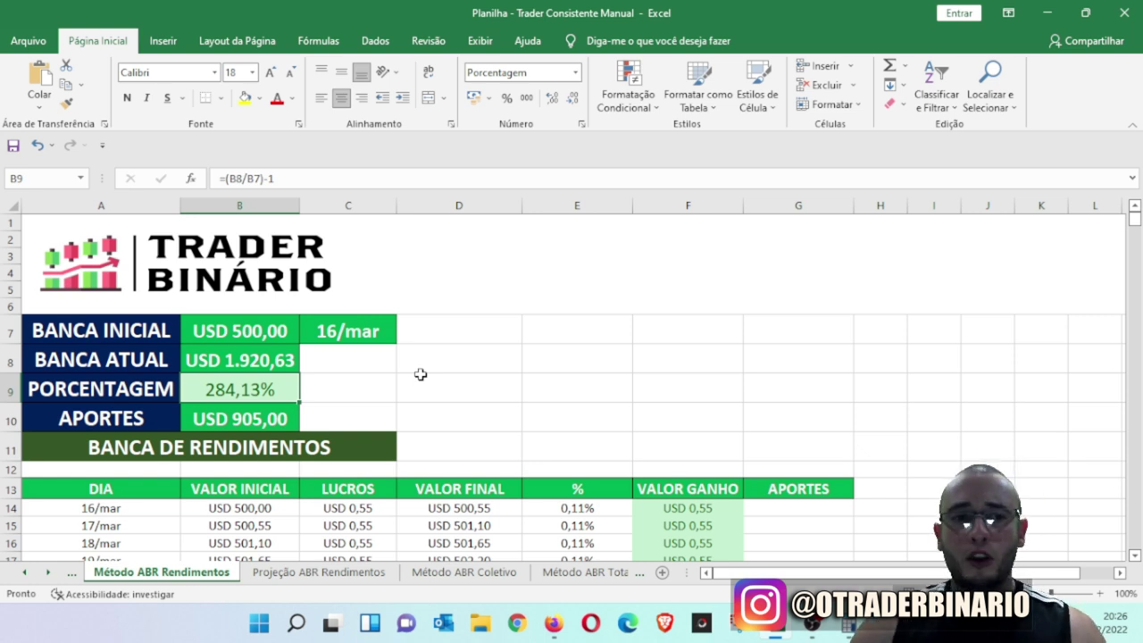
left_click(421, 376)
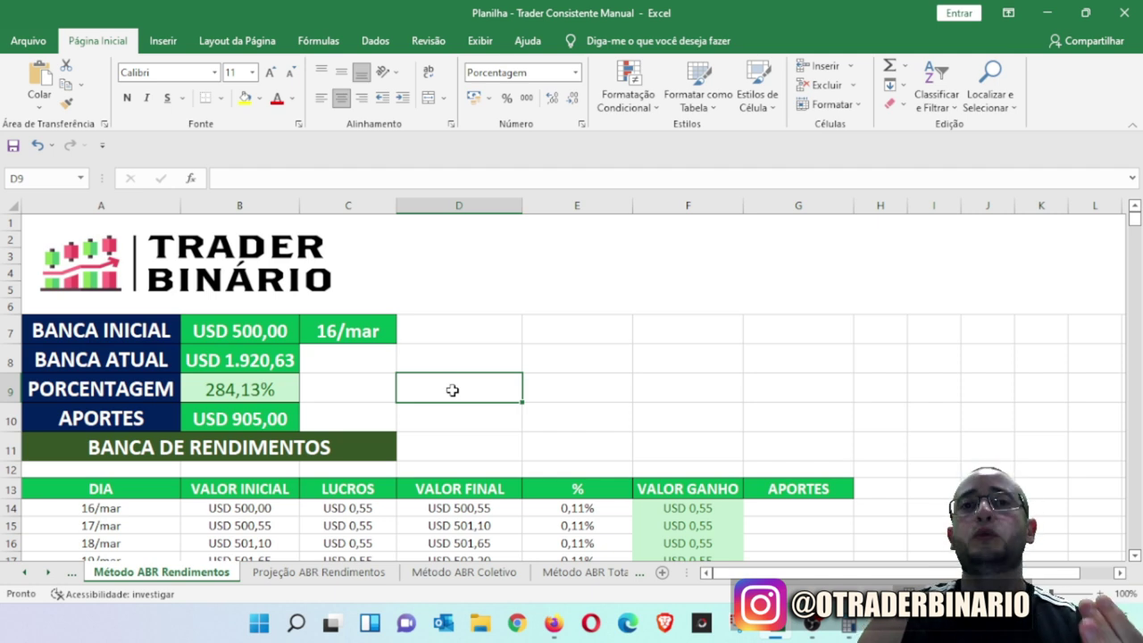
- Open the Projeção ABR Rendimentos sheet and review the contributions recorded up to 21/fev
left_click(366, 576)
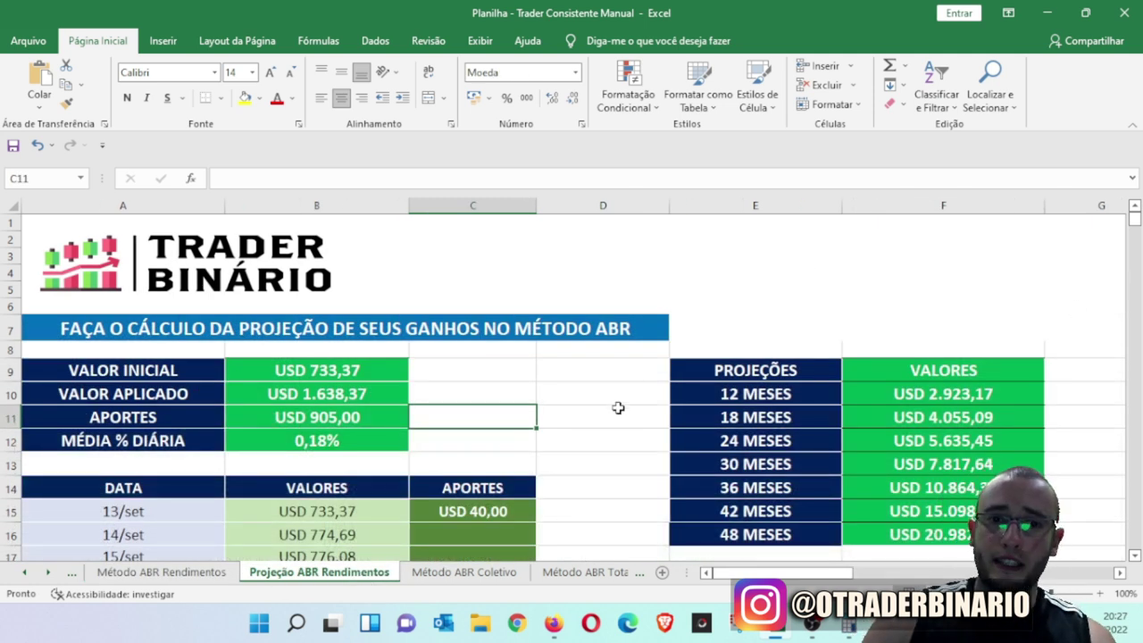
scroll(618, 415, "down", 7)
scroll(490, 441, "down", 8)
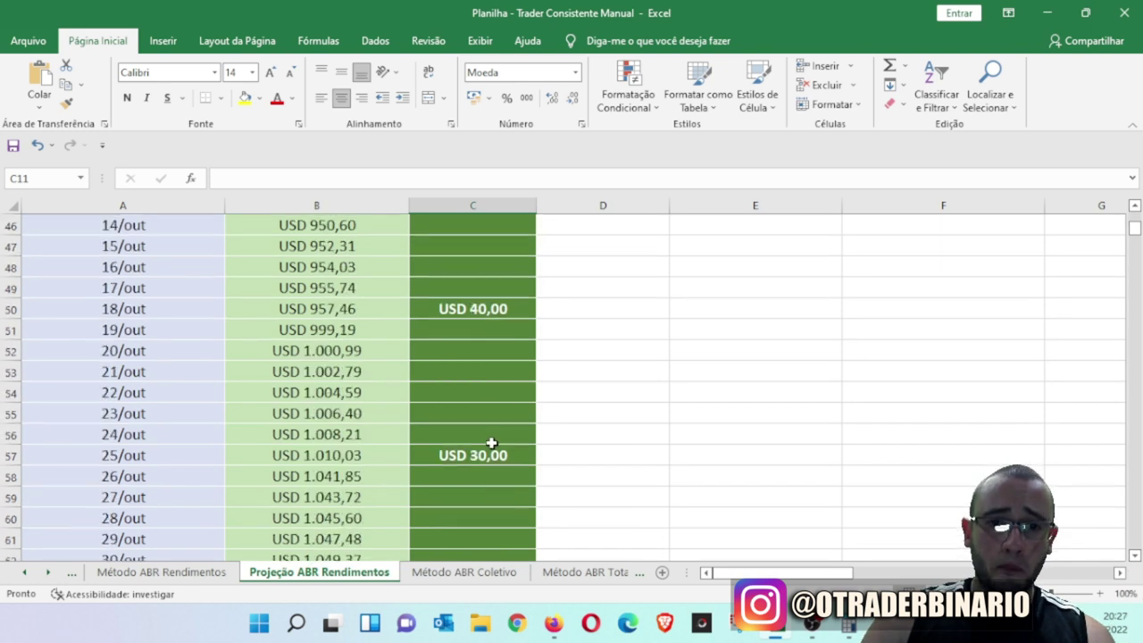
scroll(491, 443, "down", 10)
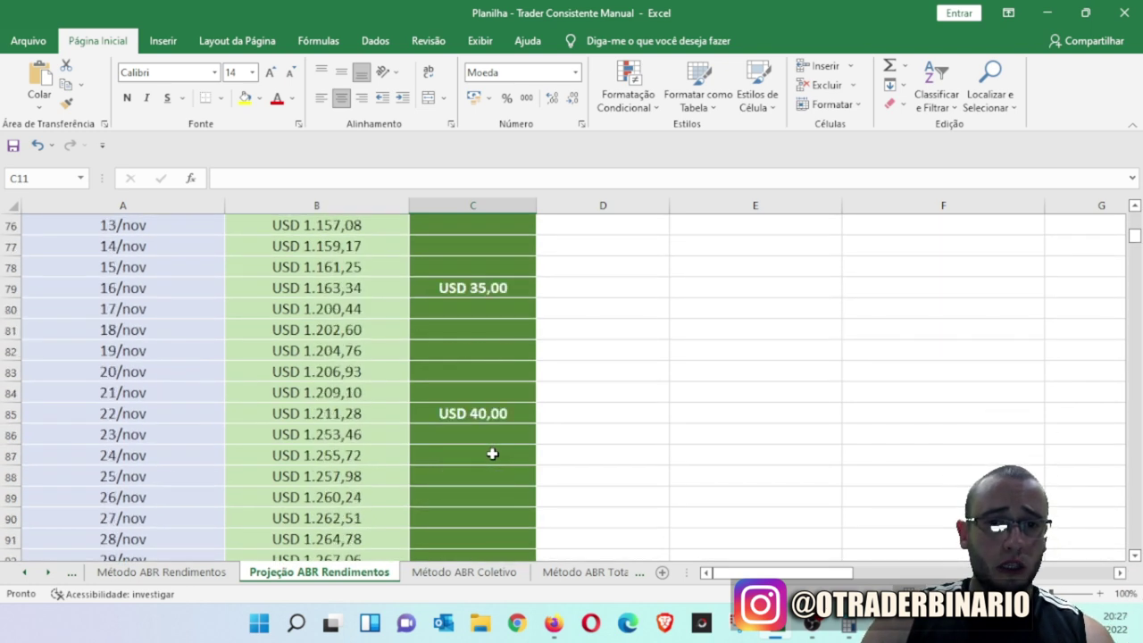
scroll(492, 453, "down", 3)
left_click(479, 495)
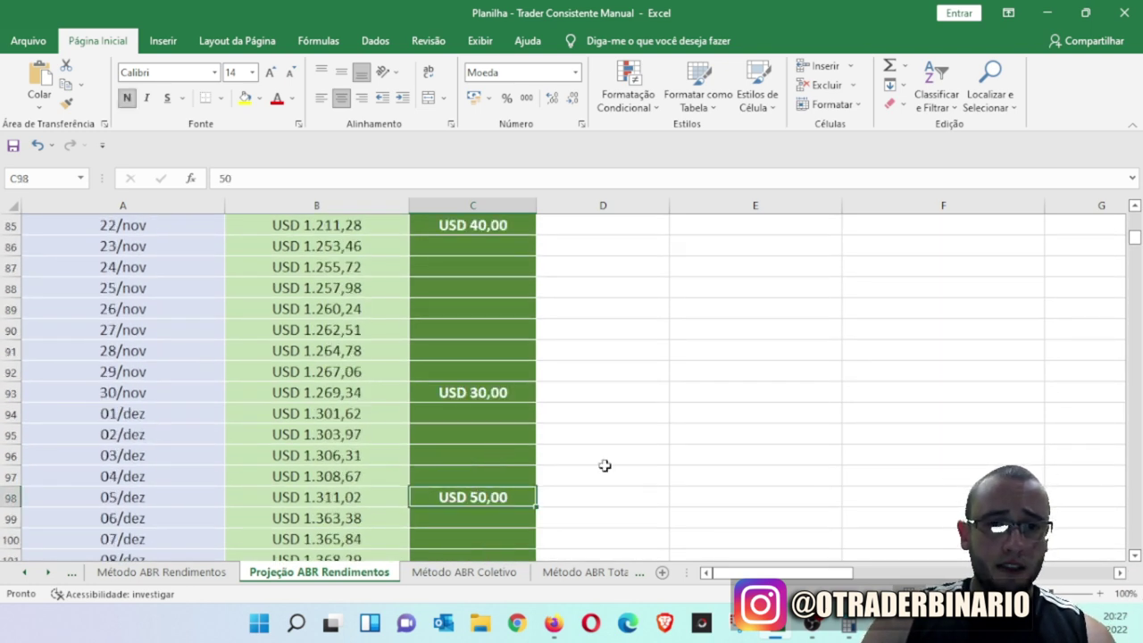
scroll(604, 465, "down", 17)
scroll(615, 485, "down", 10)
left_click(493, 431)
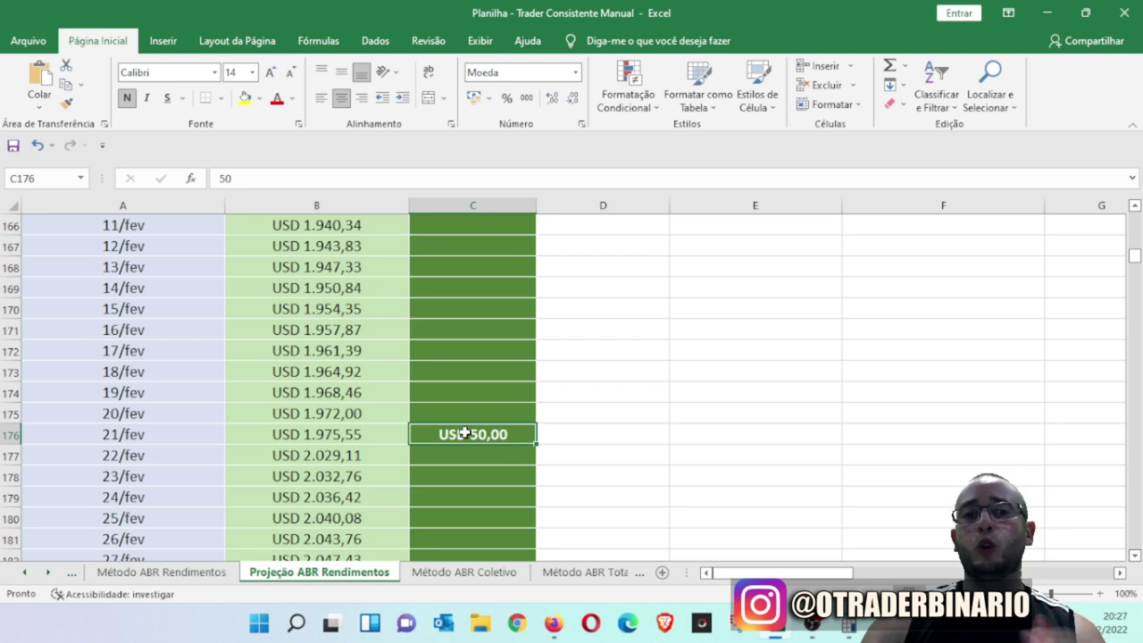
- Review the projection's average daily percentage and initial value against the 12-month projected amount
left_click_drag(1134, 257, 1136, 218)
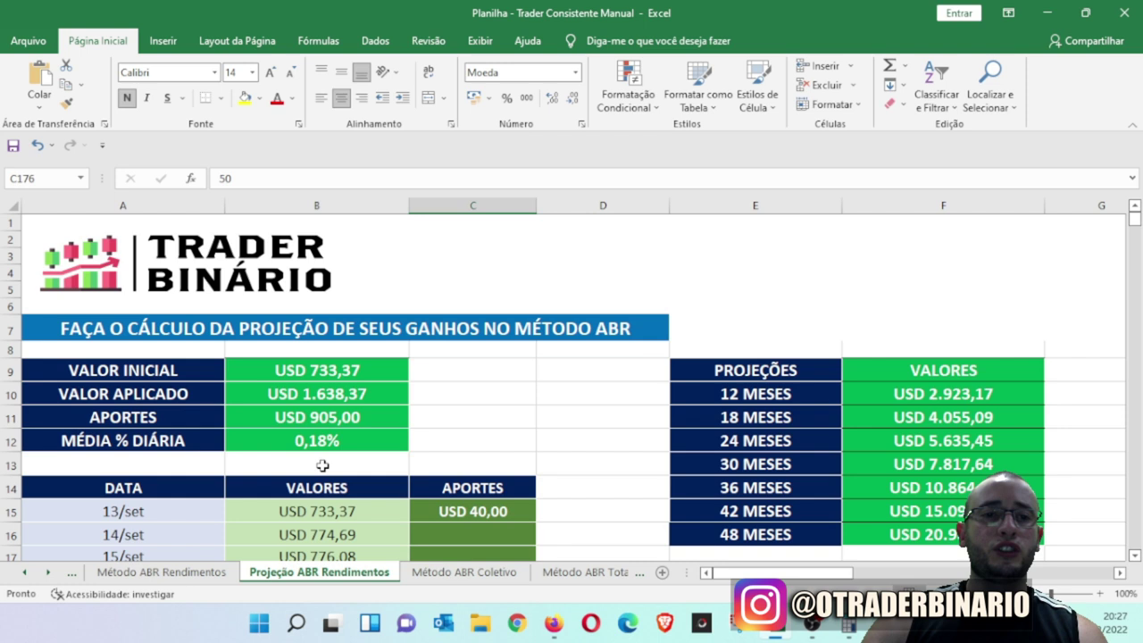
left_click(350, 443)
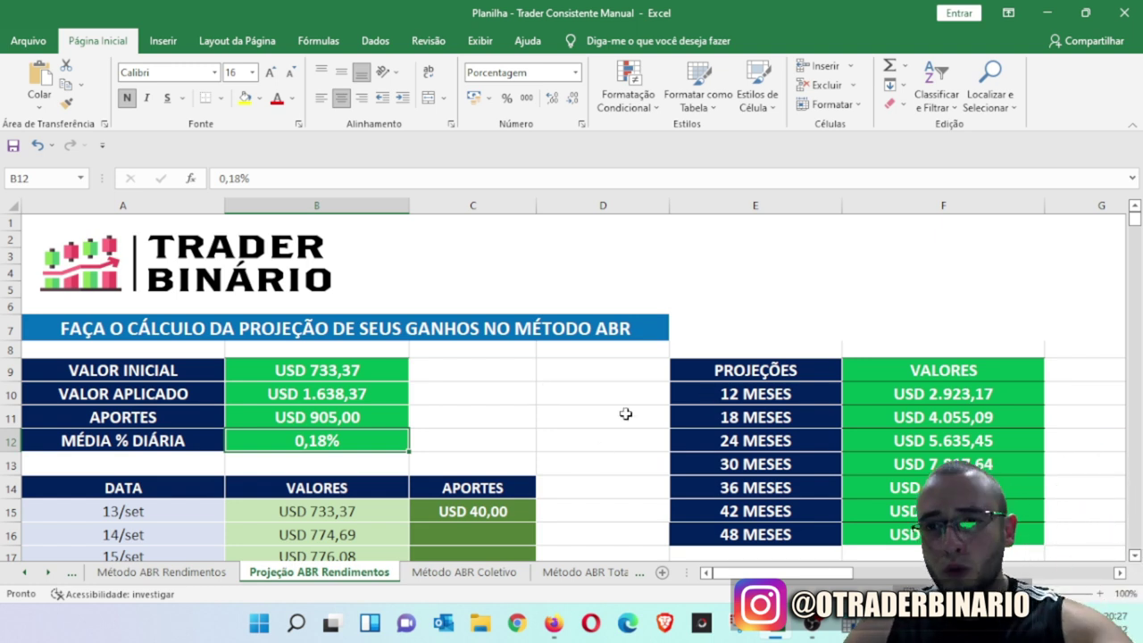
left_click(902, 395)
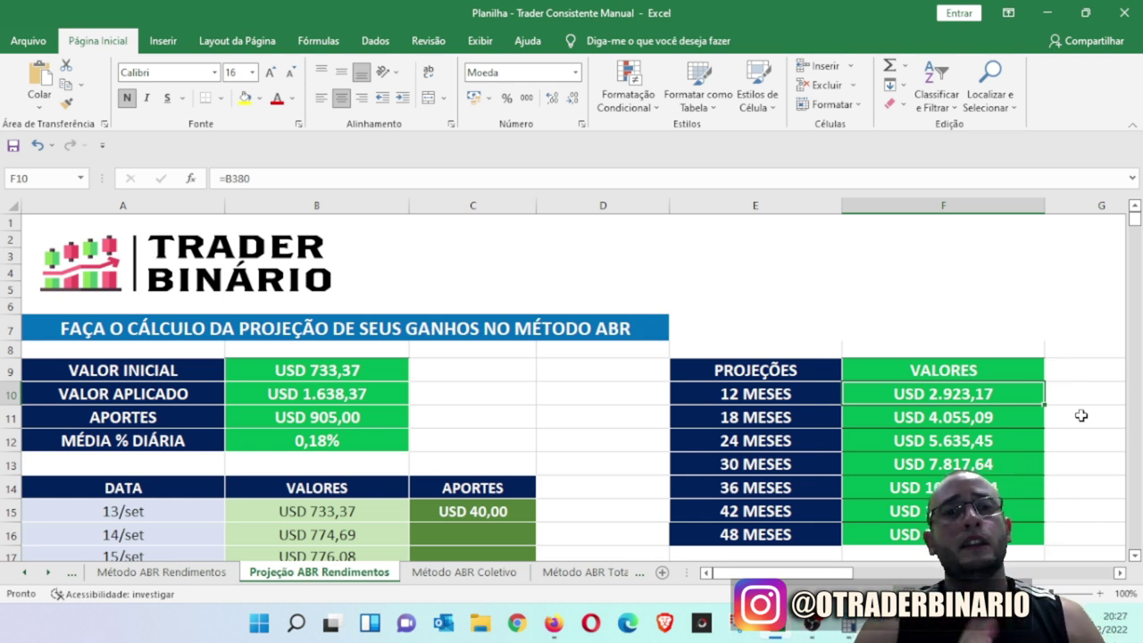
left_click(320, 374)
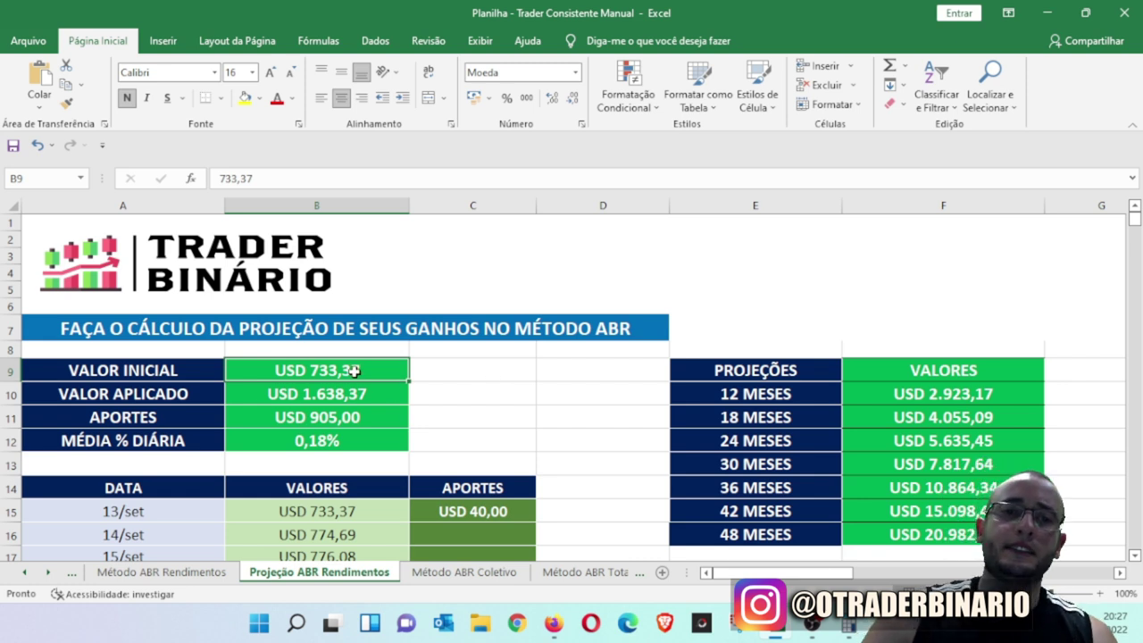
left_click(993, 393)
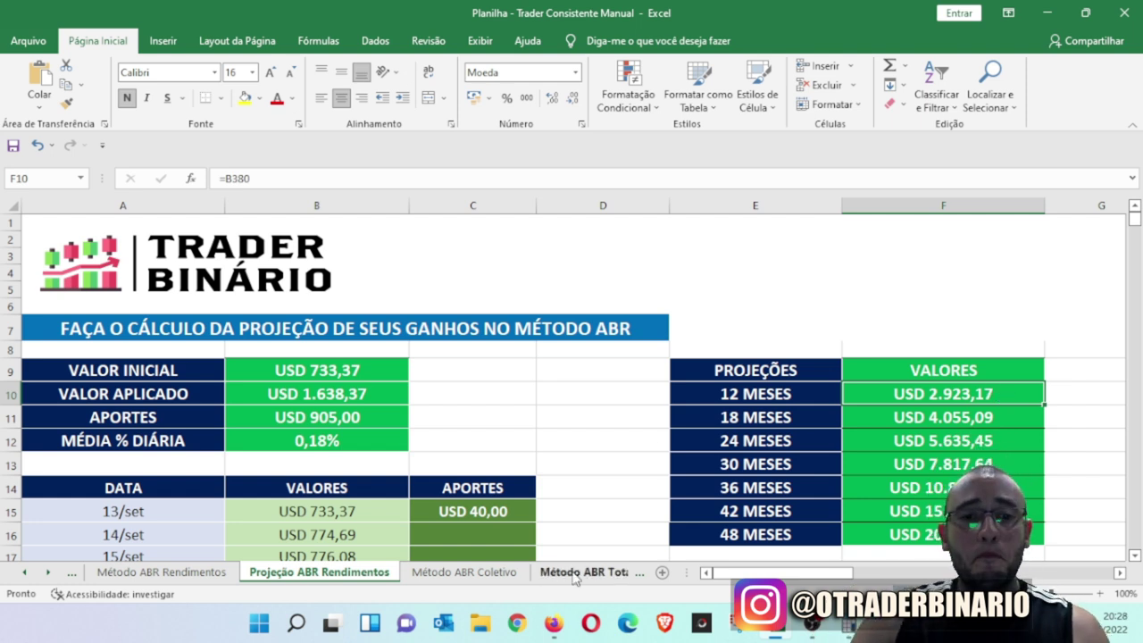
- Open the Método ABR Coletivo sheet and inspect the results by timeframe on the remote computer's third plataforma-abr page
left_click(478, 585)
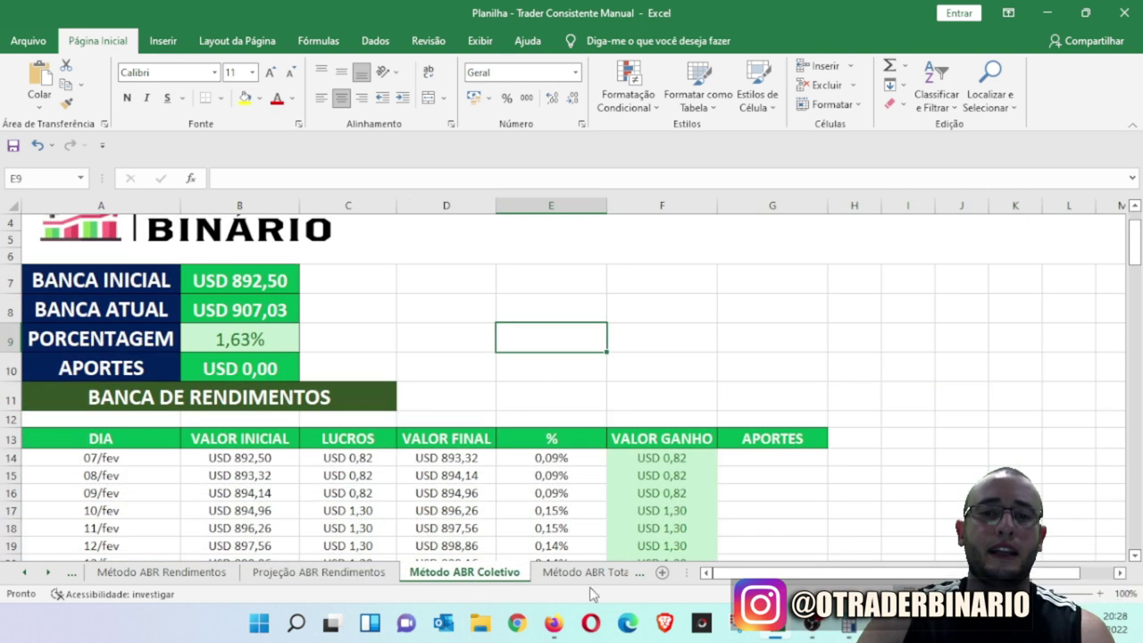
left_click(794, 625)
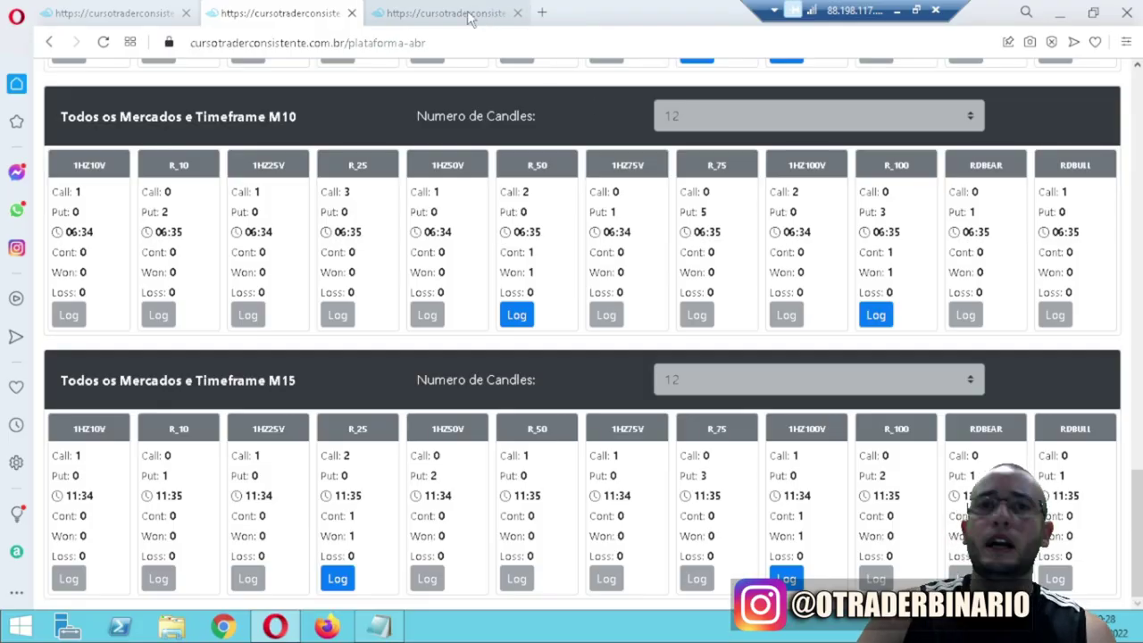
left_click(468, 15)
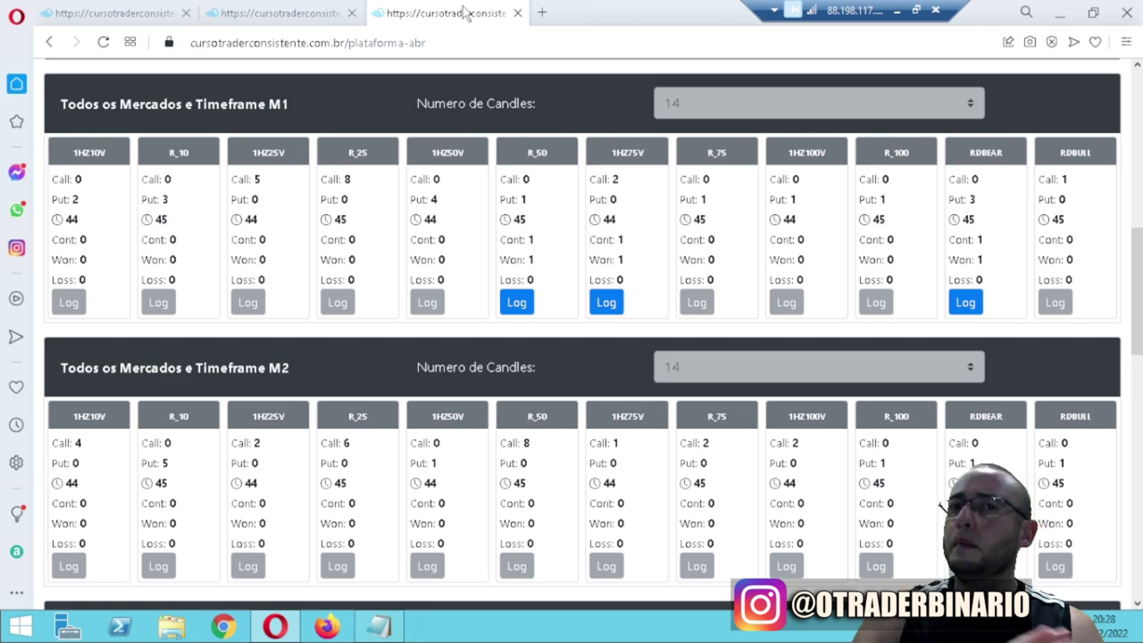
left_click_drag(1136, 295, 1138, 562)
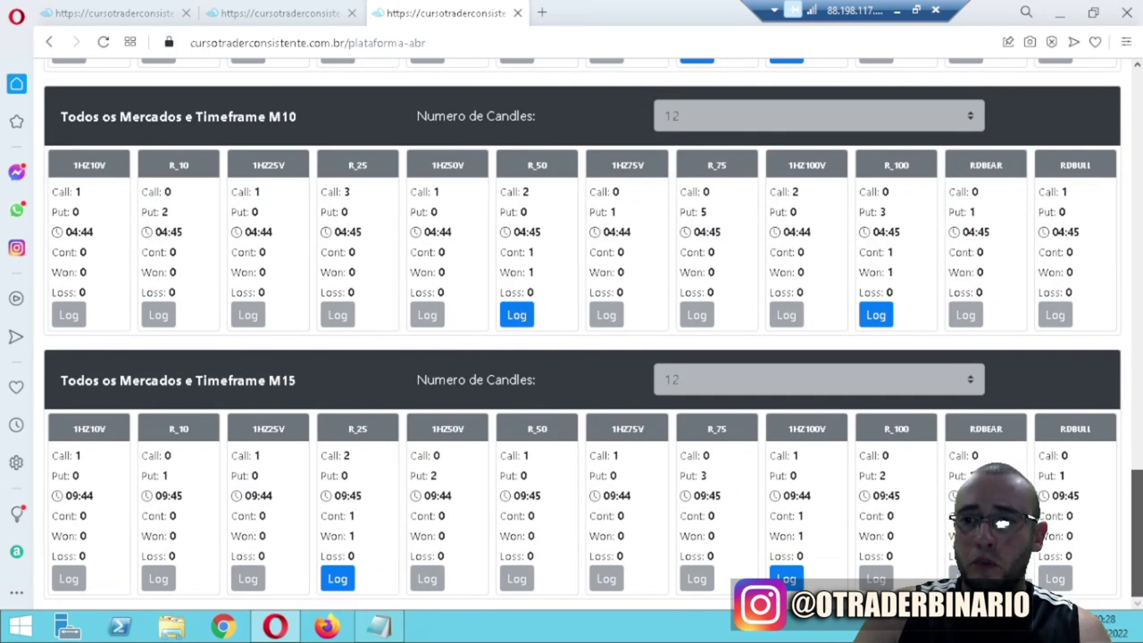
scroll(583, 340, "up", 5)
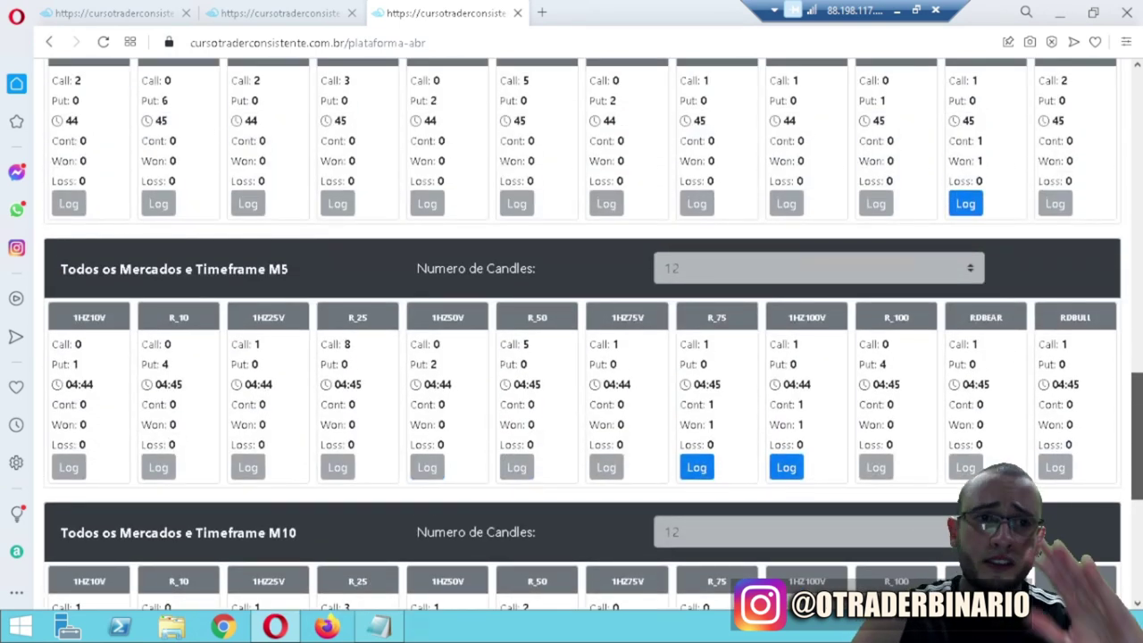
- Return to the Método ABR Coletivo sheet in Excel and review the profits and daily percentages from 14/fev to 21/fev
left_click(897, 11)
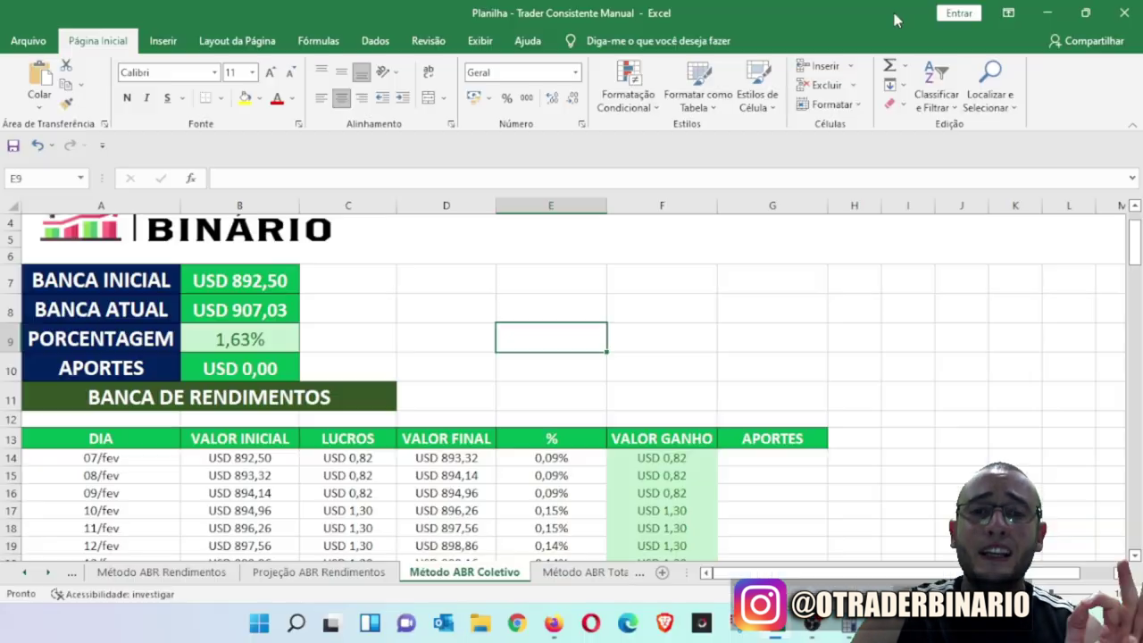
scroll(588, 328, "down", 4)
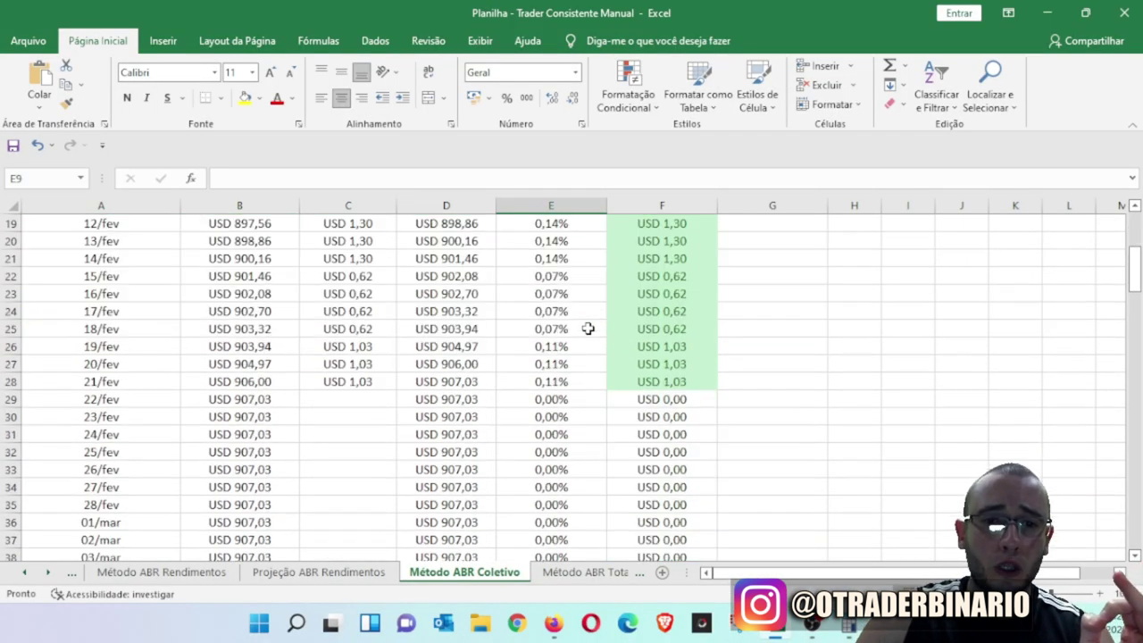
scroll(586, 326, "up", 1)
left_click(148, 318)
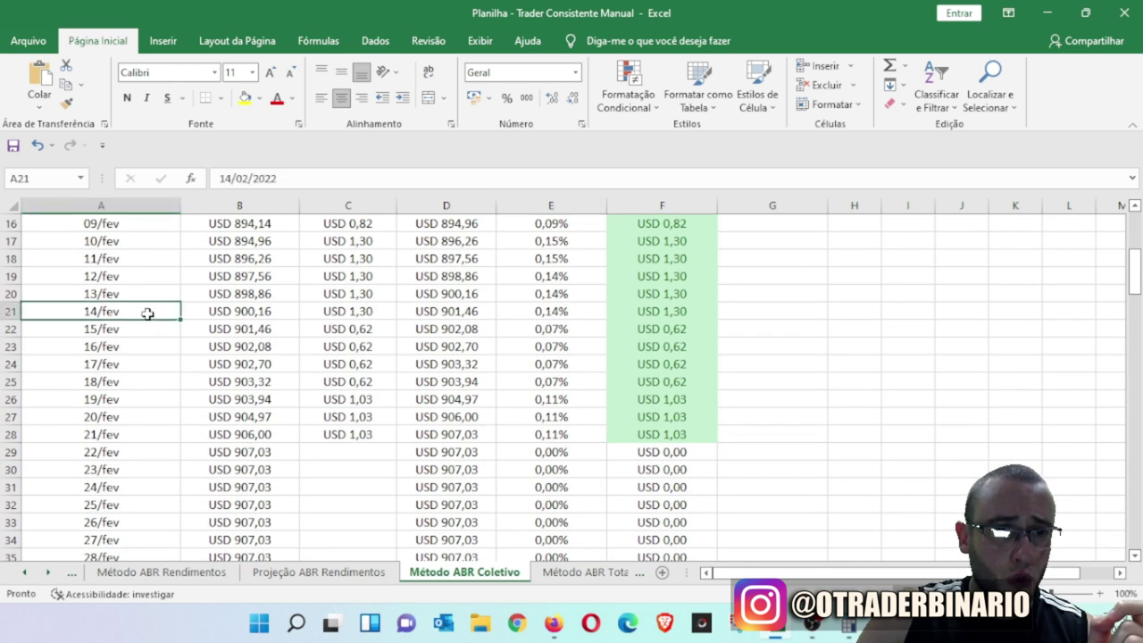
left_click(362, 311)
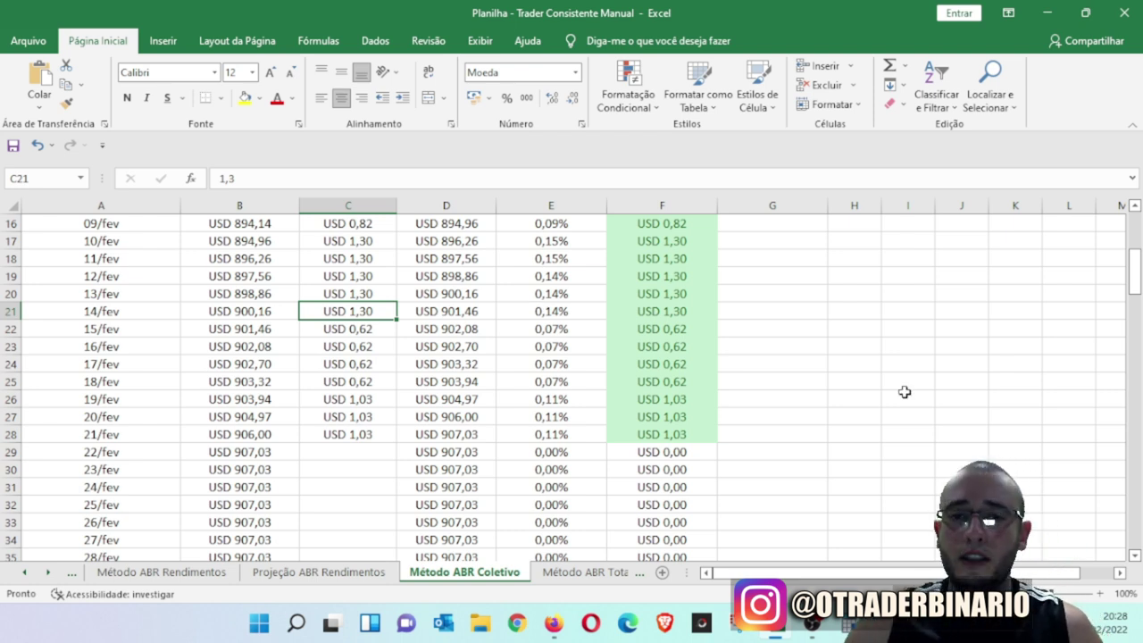
scroll(952, 403, "up", 1)
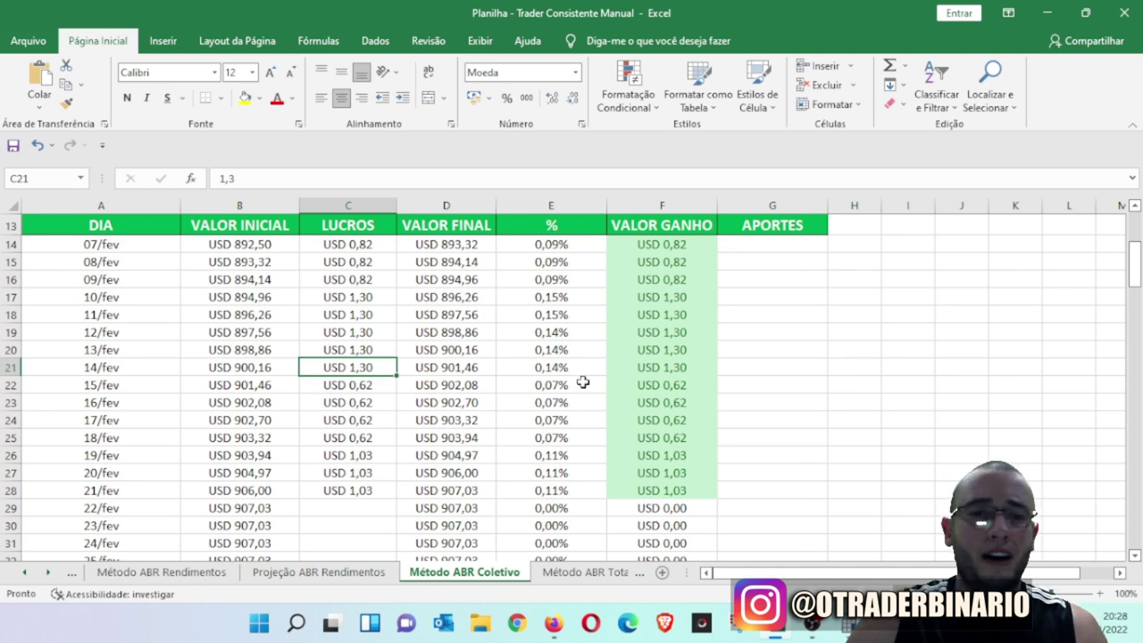
left_click_drag(551, 369, 551, 490)
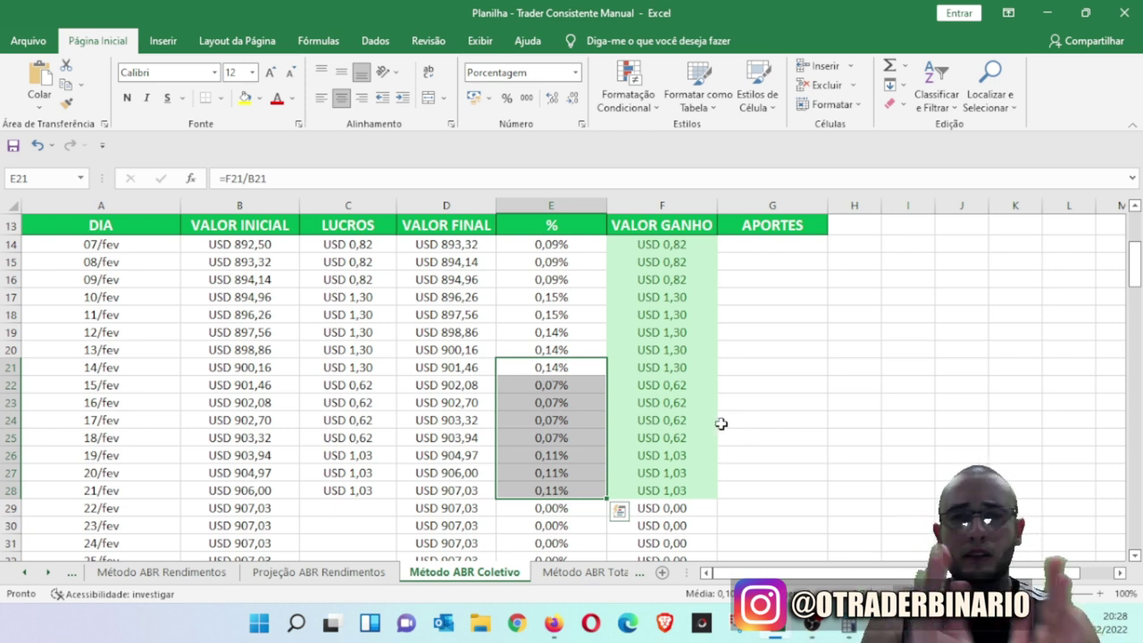
- Review the initial balance of the Método ABR Coletivo sheet and the first recorded day, 07/fev
scroll(720, 421, "up", 4)
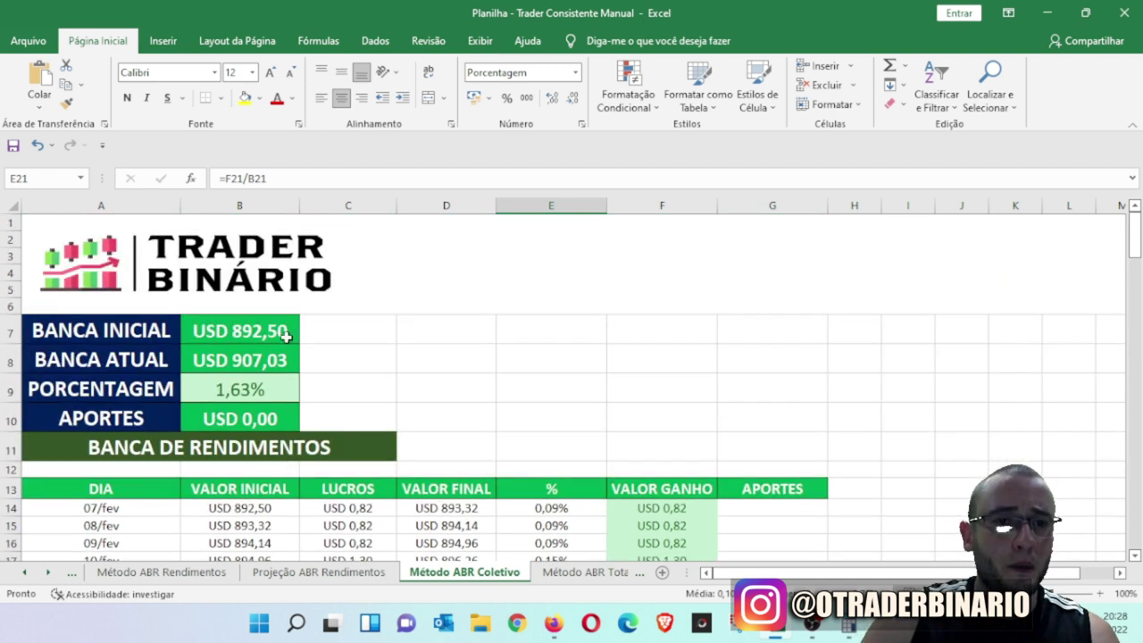
left_click(234, 332)
left_click(138, 508)
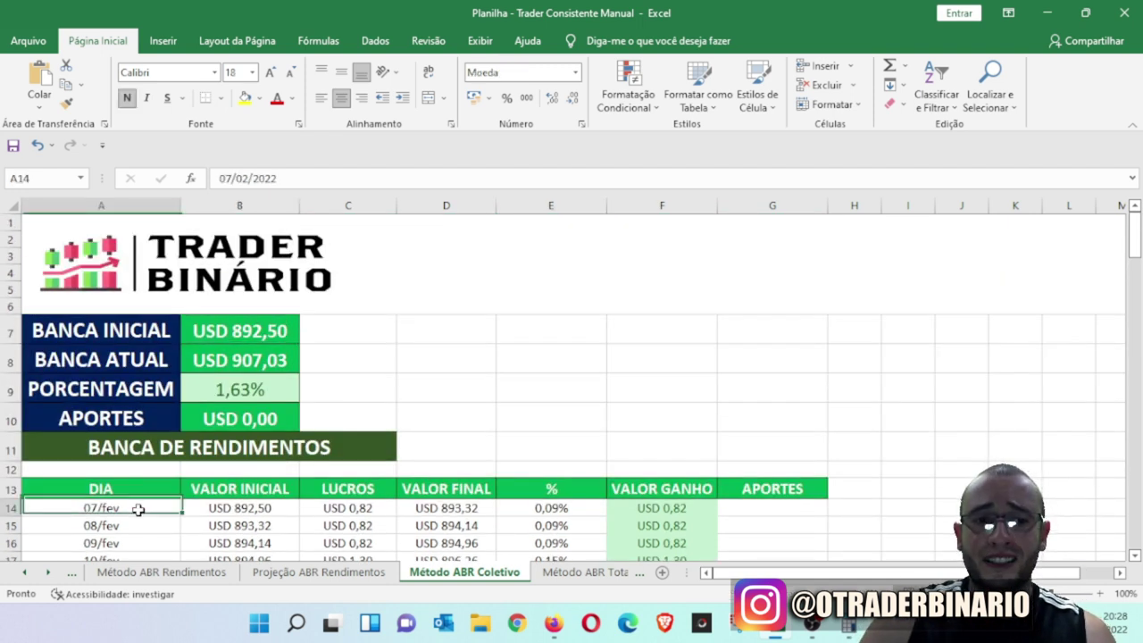
- Review the daily results of the Método ABR Coletivo sheet from 07/fev and the formula behind its overall percentage
scroll(481, 390, "down", 1)
scroll(481, 389, "down", 4)
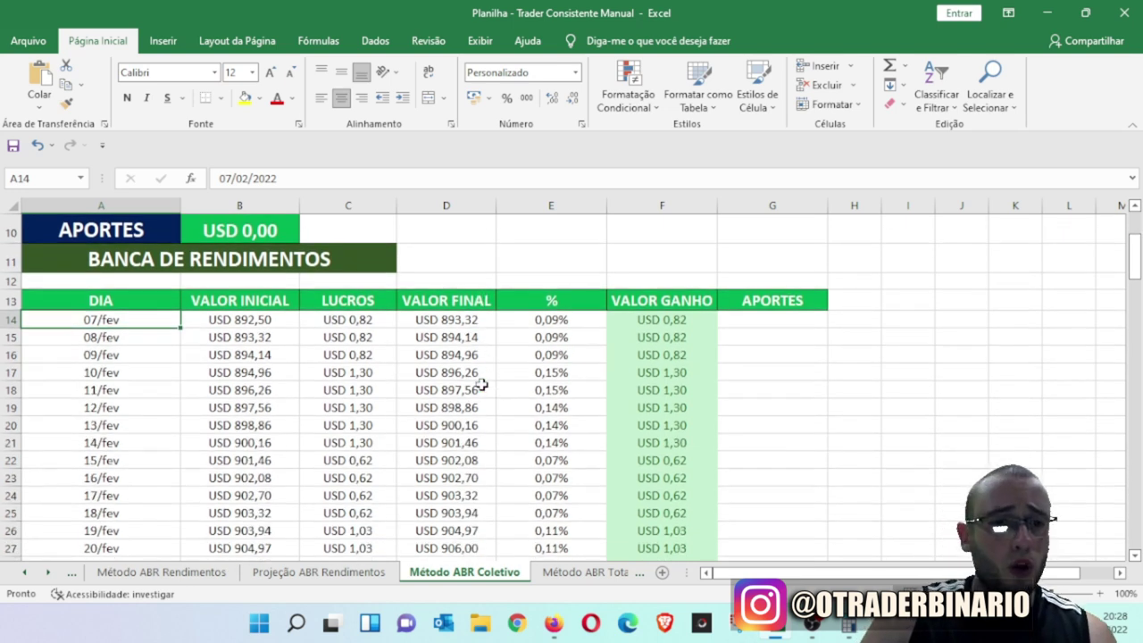
scroll(481, 385, "up", 1)
scroll(481, 386, "up", 1)
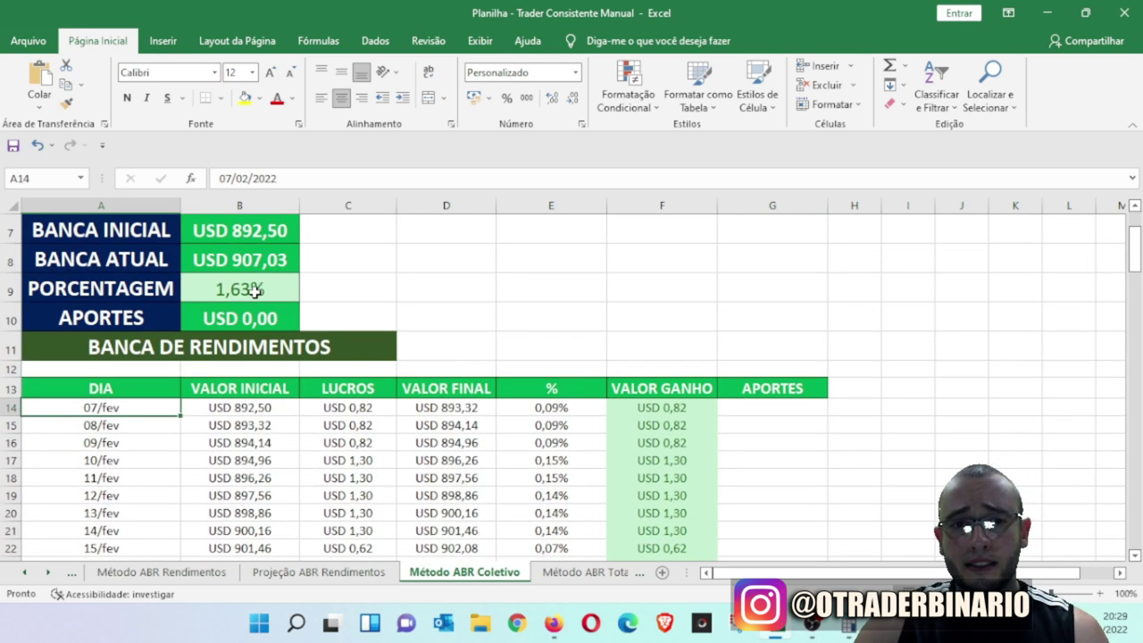
left_click(254, 293)
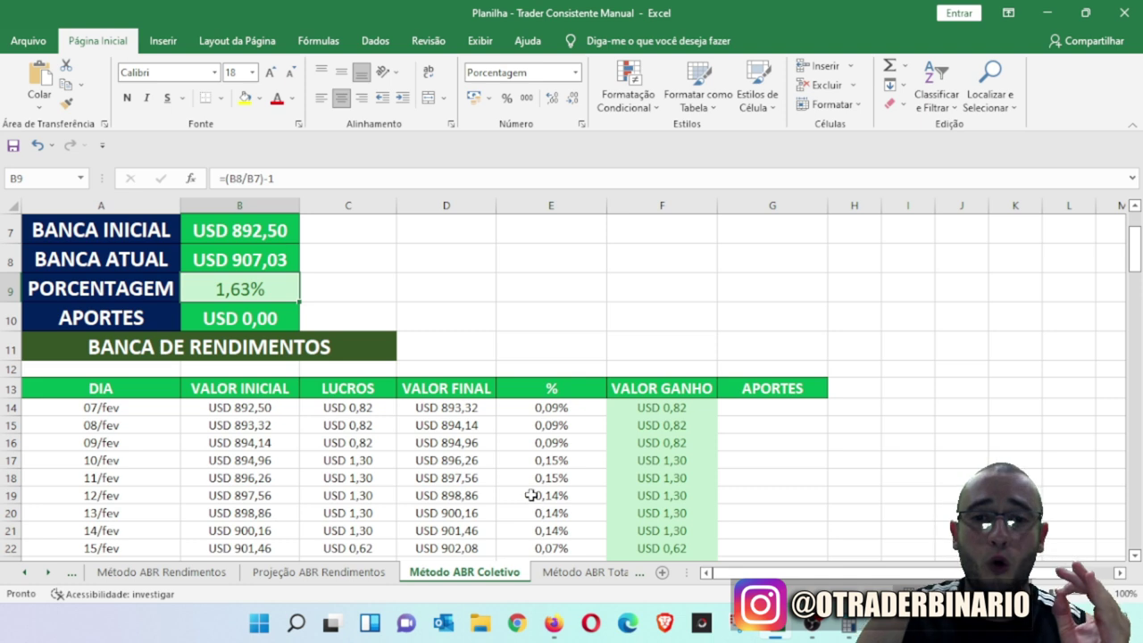
scroll(634, 342, "up", 2)
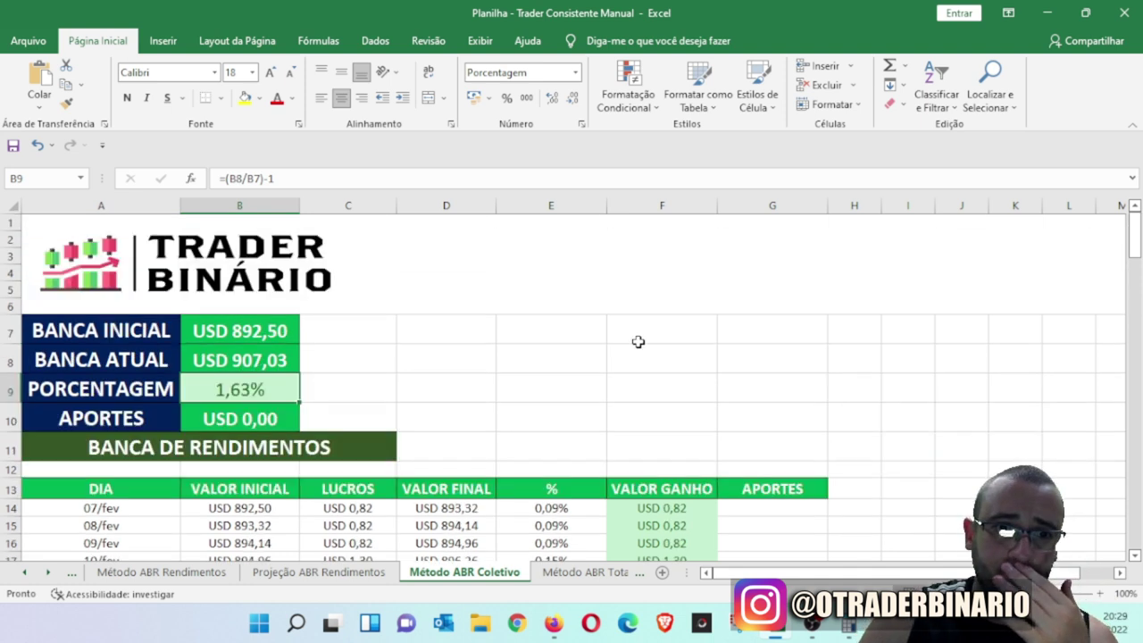
left_click(674, 393)
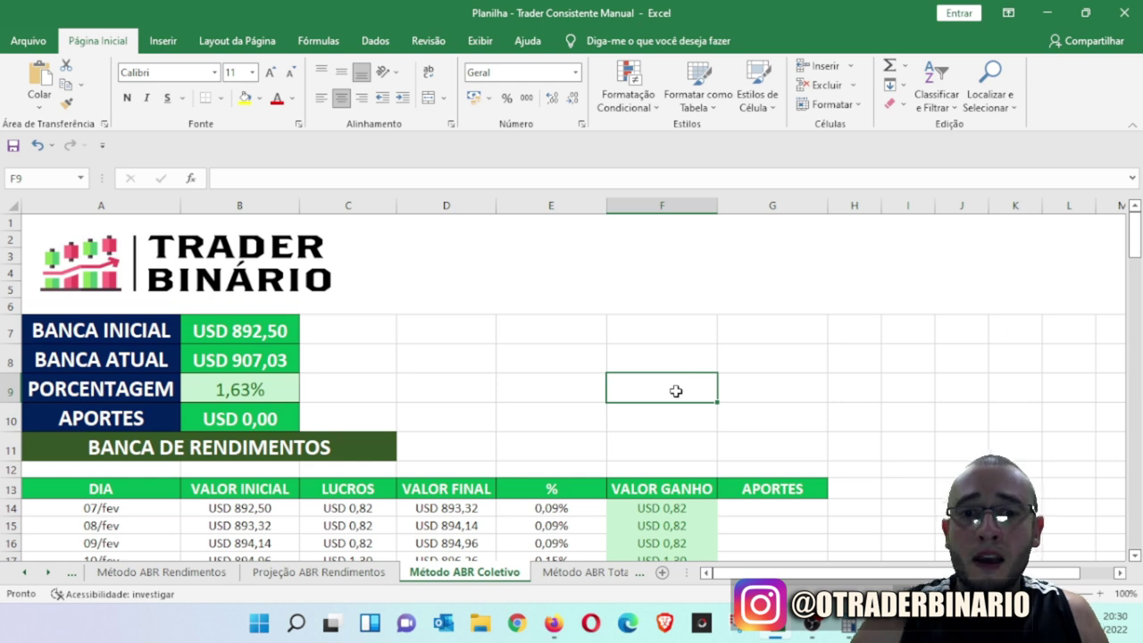
- Open the Controle Investimentos ABR sheet and review the students' applied amounts, representation percentages and the summary of the total applied value
left_click(48, 572)
left_click(47, 573)
left_click(400, 572)
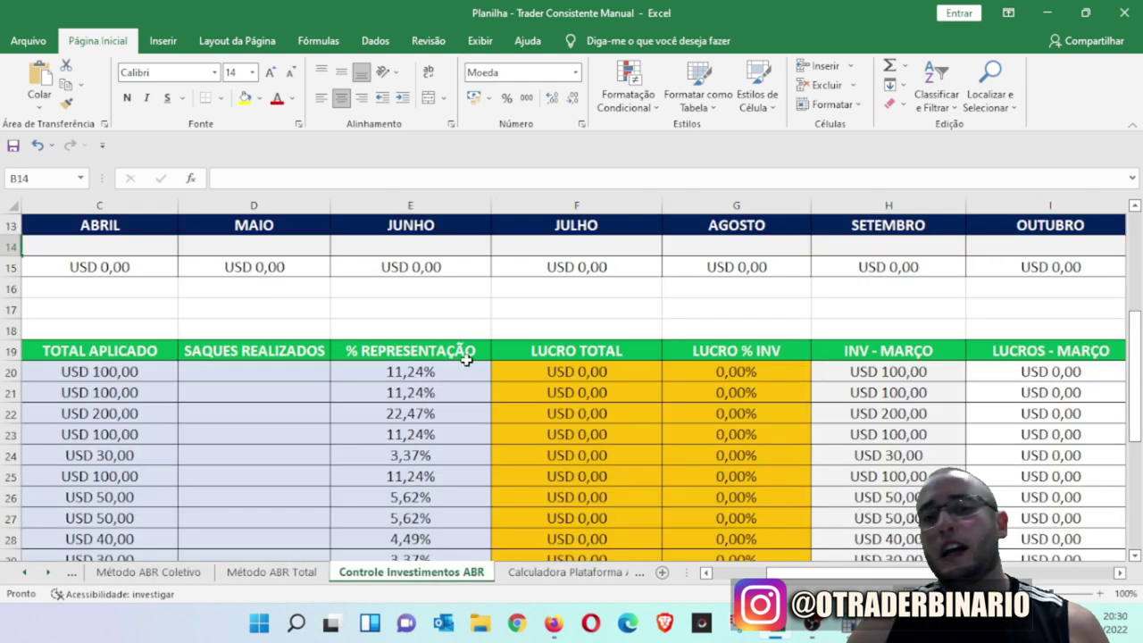
left_click(741, 576)
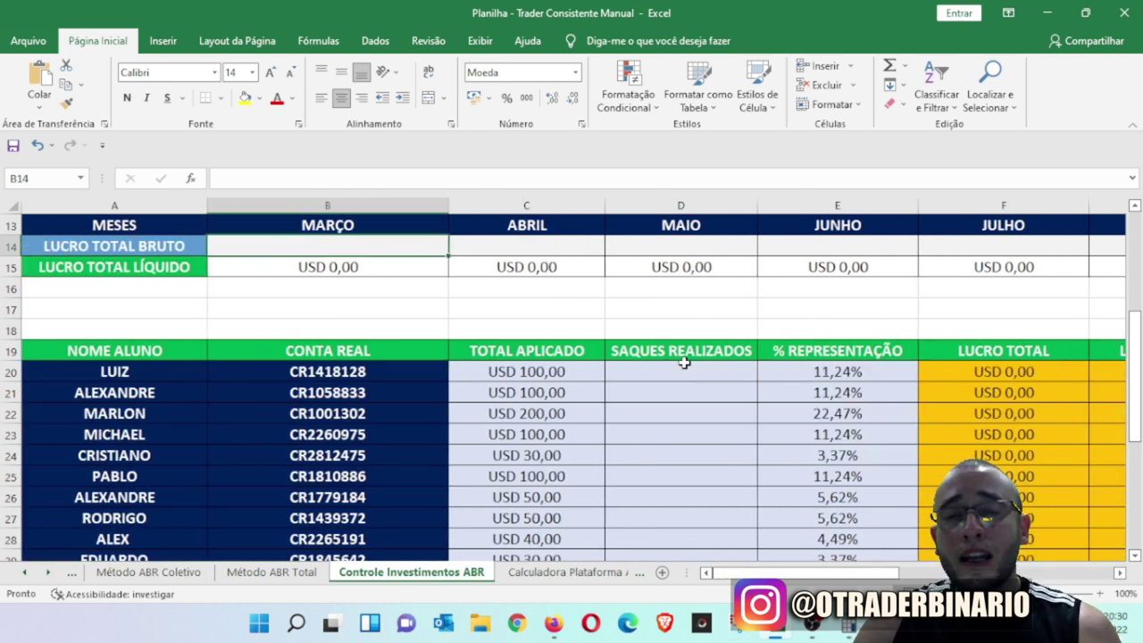
scroll(683, 362, "up", 4)
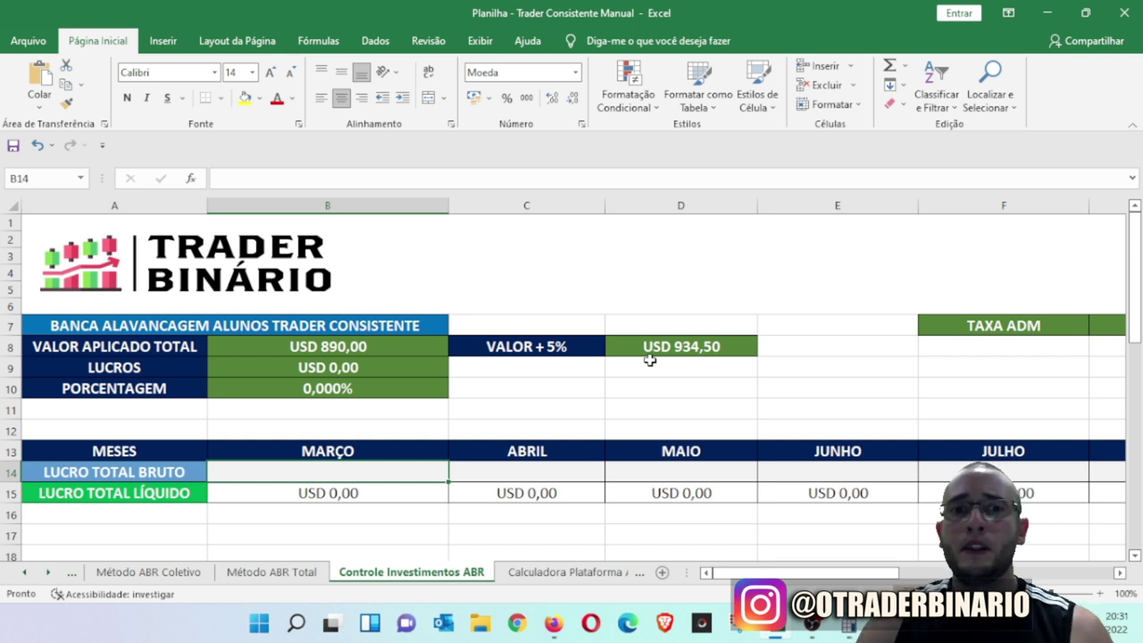
- Examine the VALOR + 5% target against the students' applied amounts and the MARÇO column of the monthly profits
left_click(580, 375)
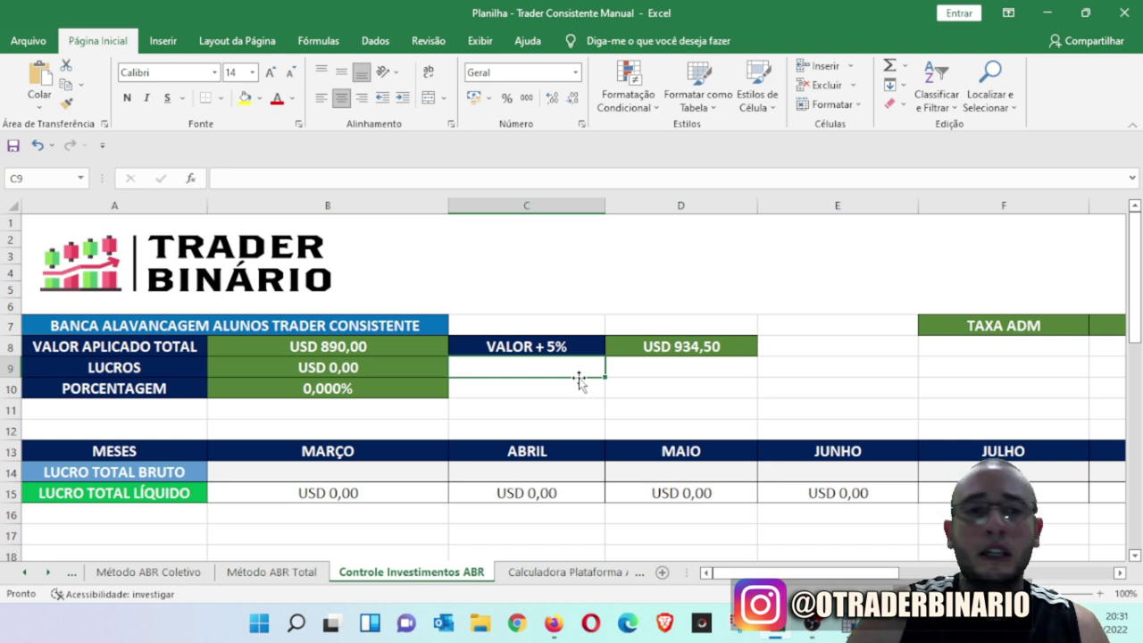
left_click(704, 379)
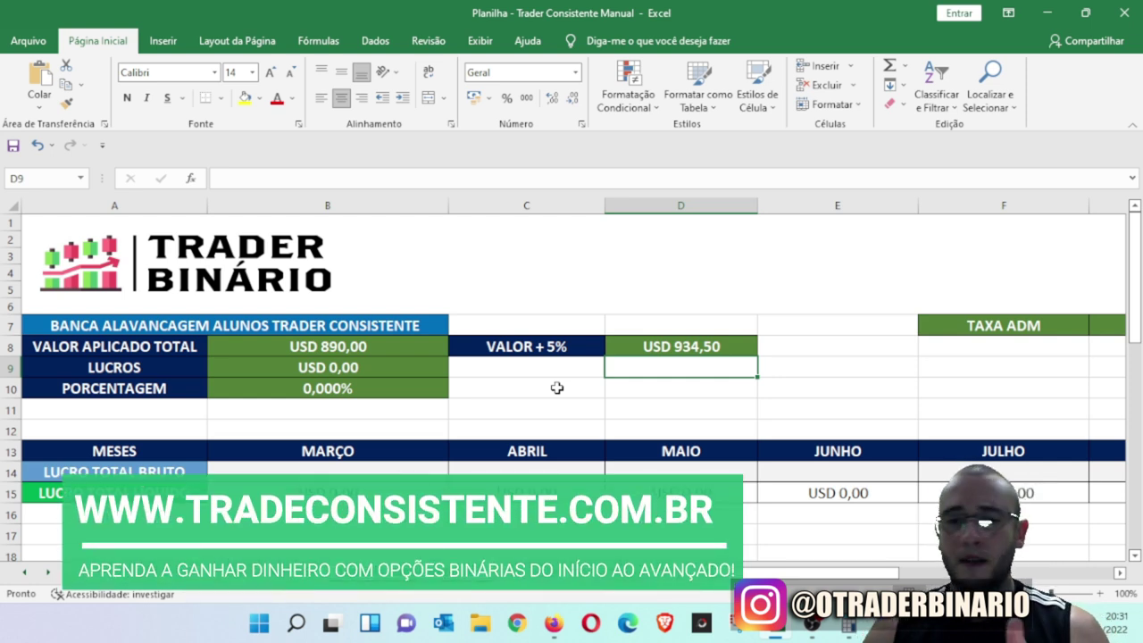
scroll(552, 391, "down", 4)
scroll(550, 393, "up", 1)
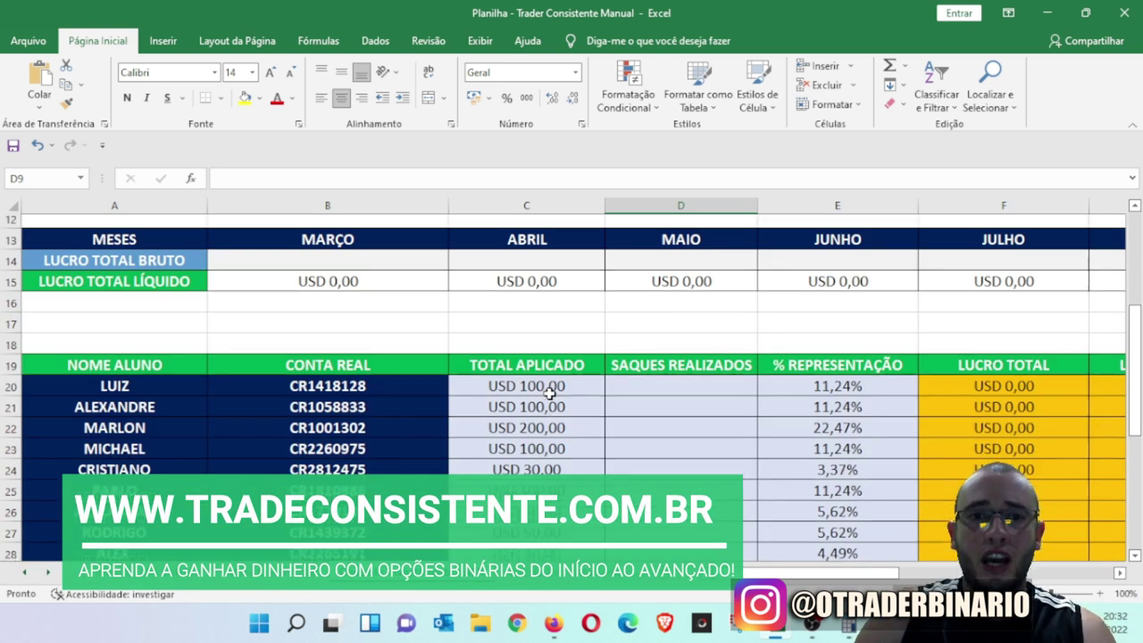
scroll(551, 391, "up", 4)
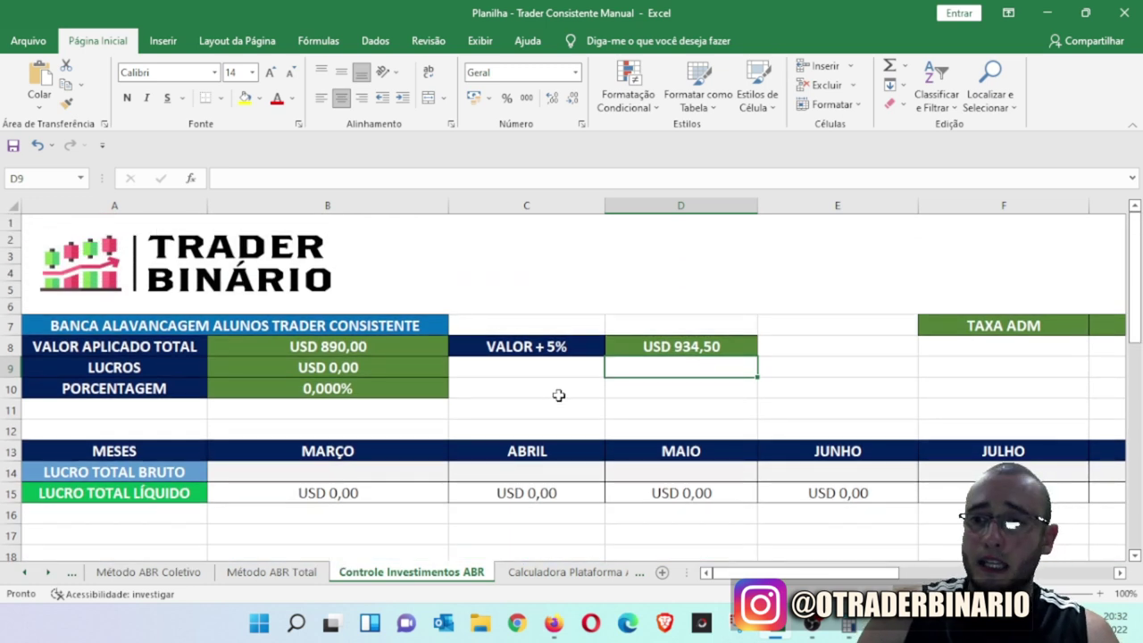
left_click(364, 451)
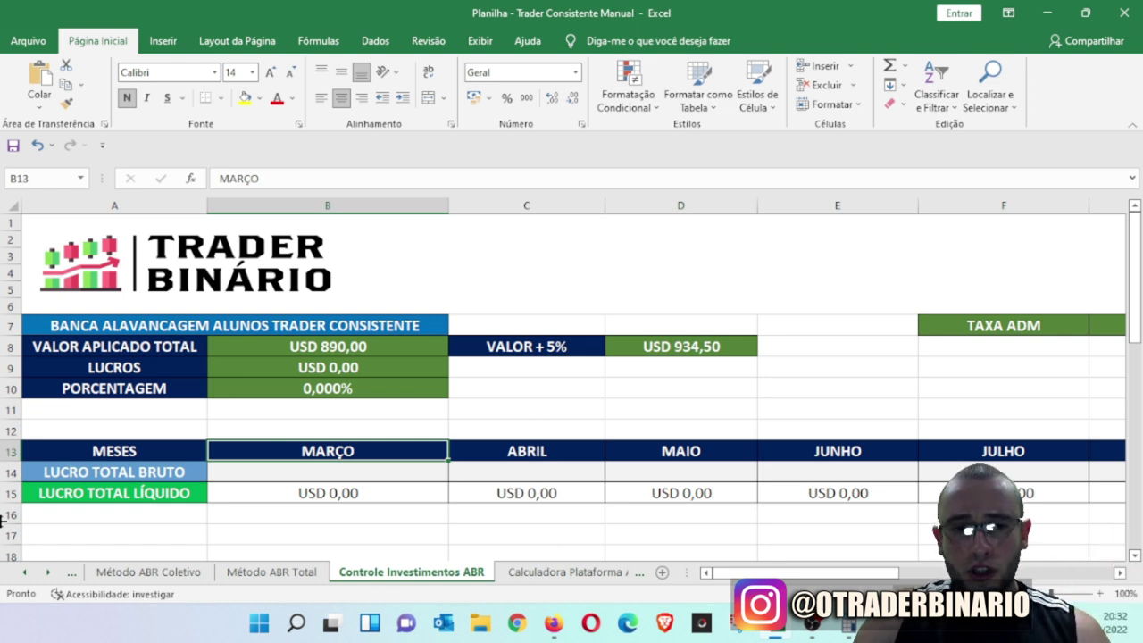
- Return to the Fevereiro sheet to view February's balance and daily gains
left_click(48, 574)
left_click(48, 574)
left_click(48, 574)
left_click(48, 575)
left_click(409, 572)
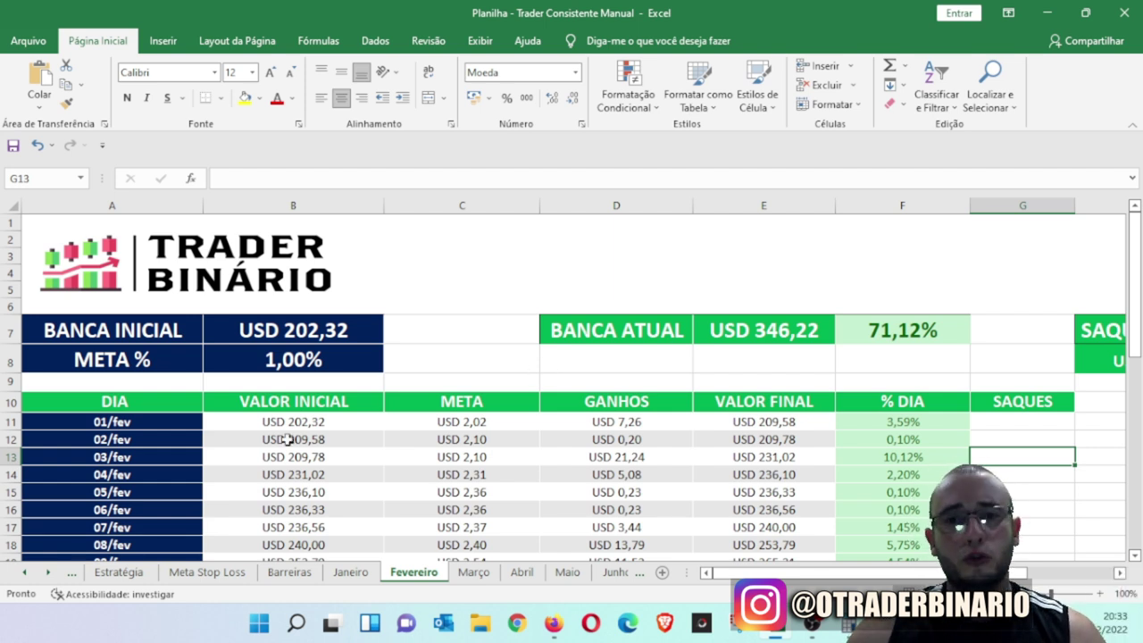
- Switch to Firefox and inspect the Bot Guardian Trader Binário settings without the trade summary, then reopen the summary over the workspace
mouse_move(570, 629)
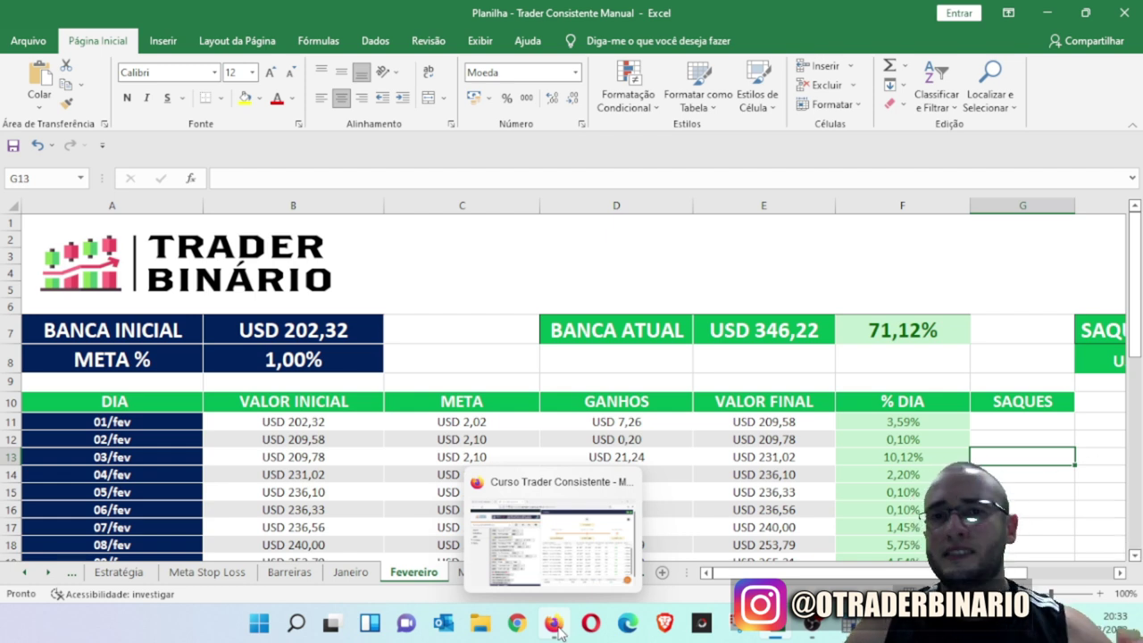
left_click(555, 630)
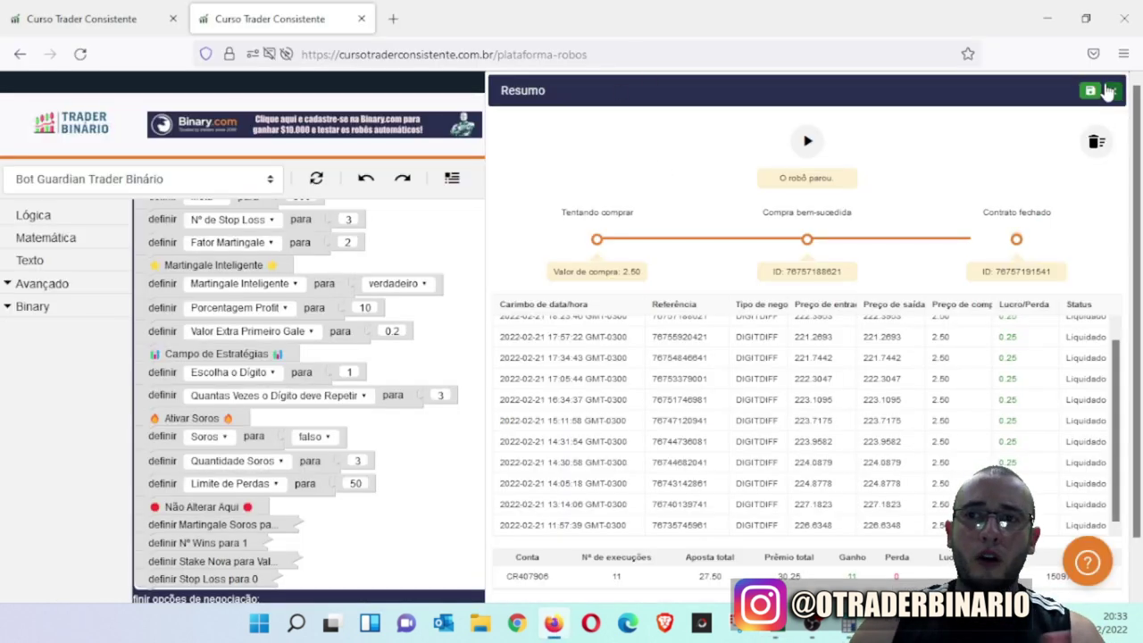
left_click(1112, 90)
left_click_drag(598, 259, 633, 263)
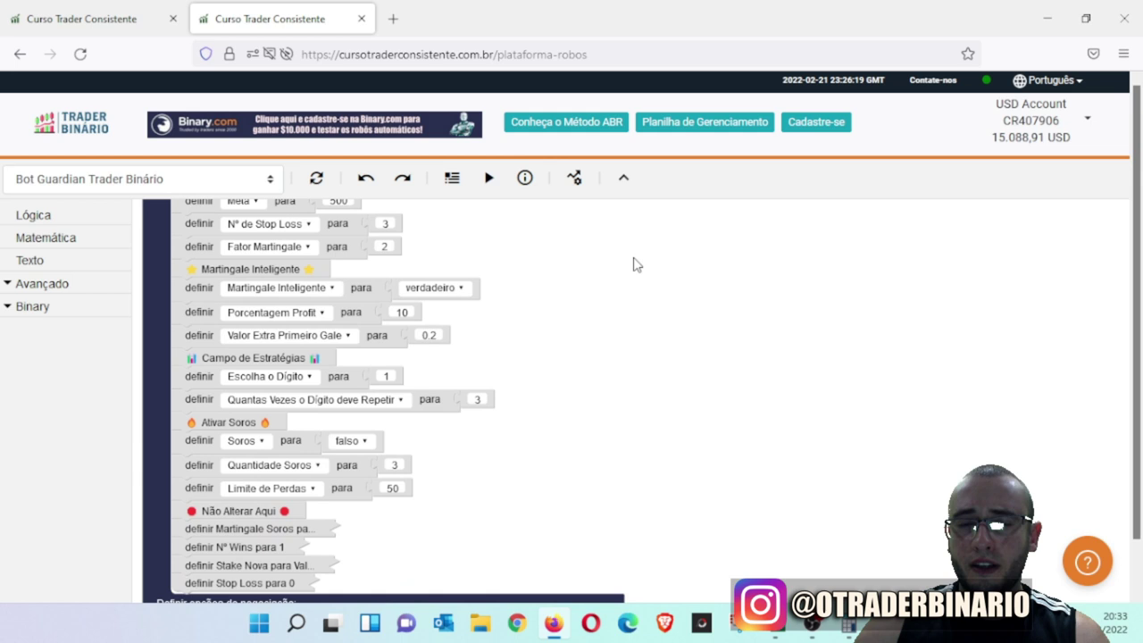
left_click(452, 178)
left_click_drag(827, 95, 598, 95)
- Switch to the Bot Sniper Trader Binário page, close its trade summary and review the strategy and Soros settings
left_click(67, 25)
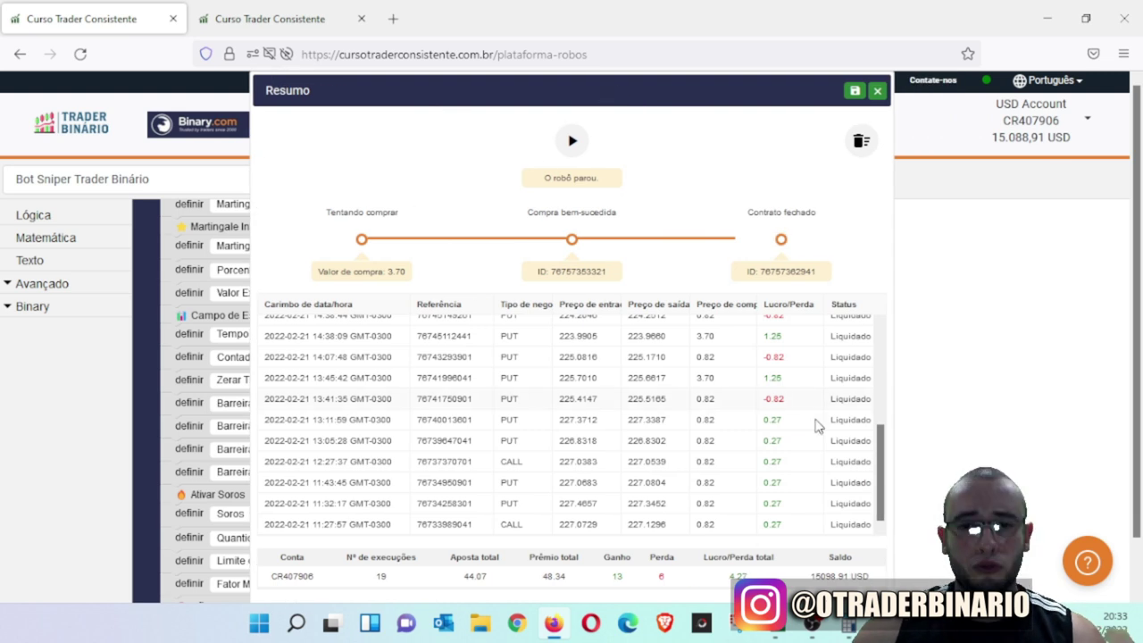
left_click(878, 92)
left_click_drag(652, 316, 662, 233)
scroll(638, 334, "down", 1)
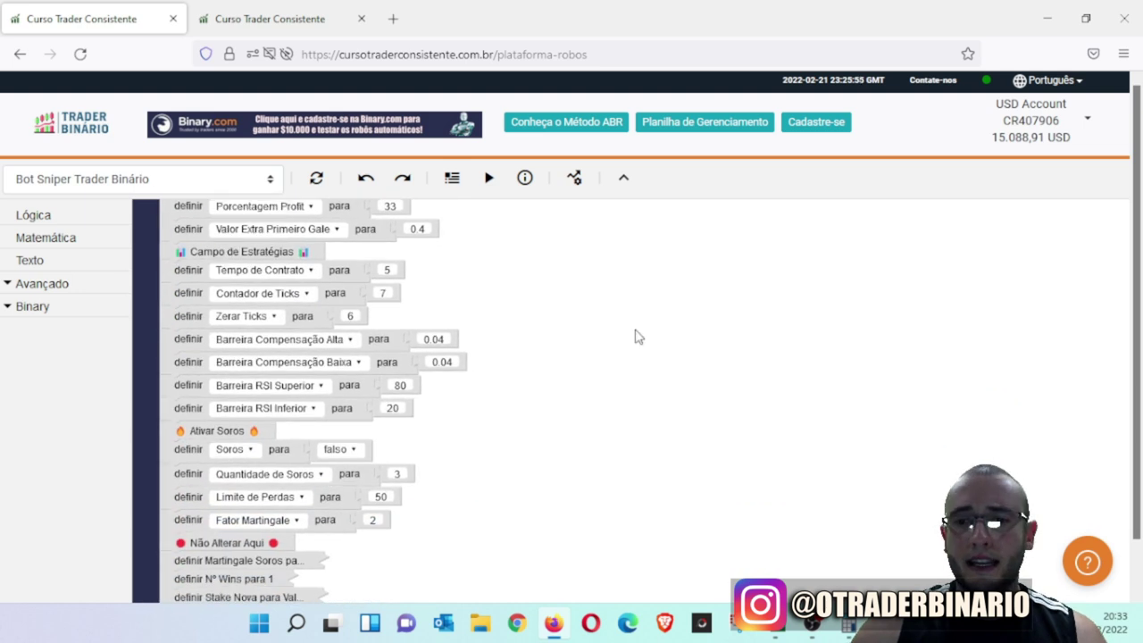
scroll(651, 299, "down", 1)
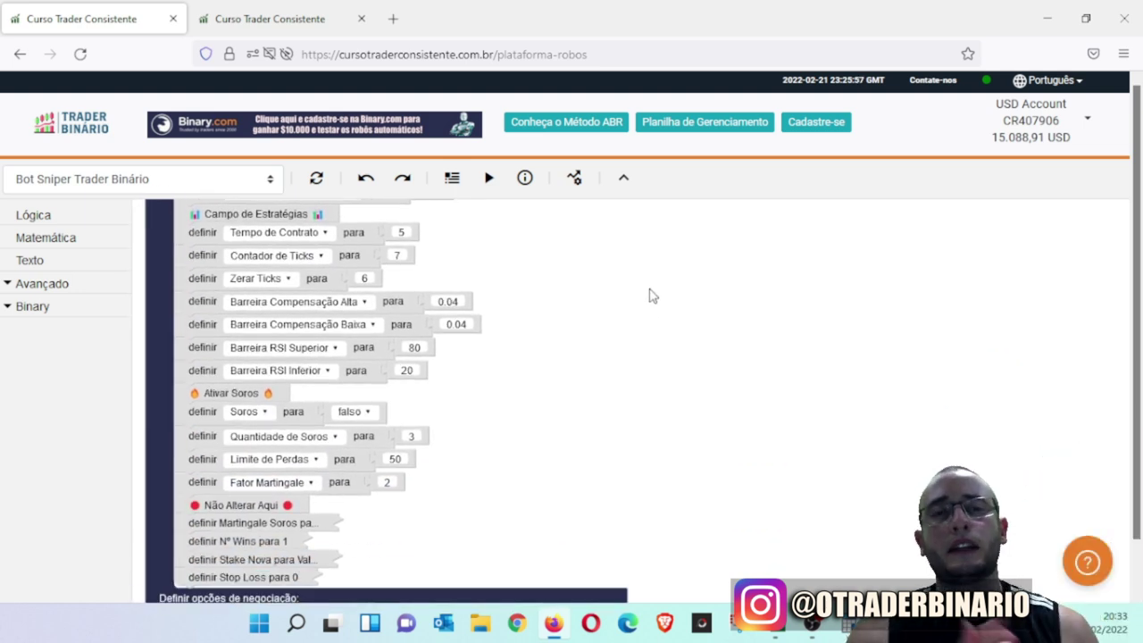